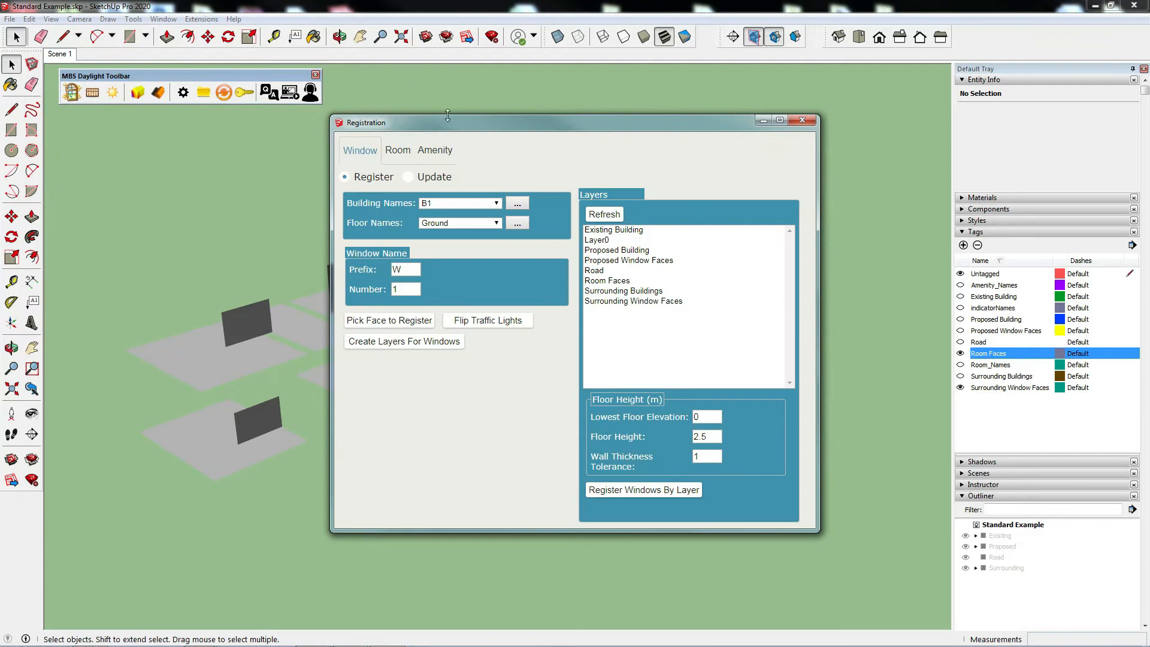
Rename buildings B1 and B2 as No 32 and No 34, save the names, and create the window layers
drag(448, 126, 432, 120)
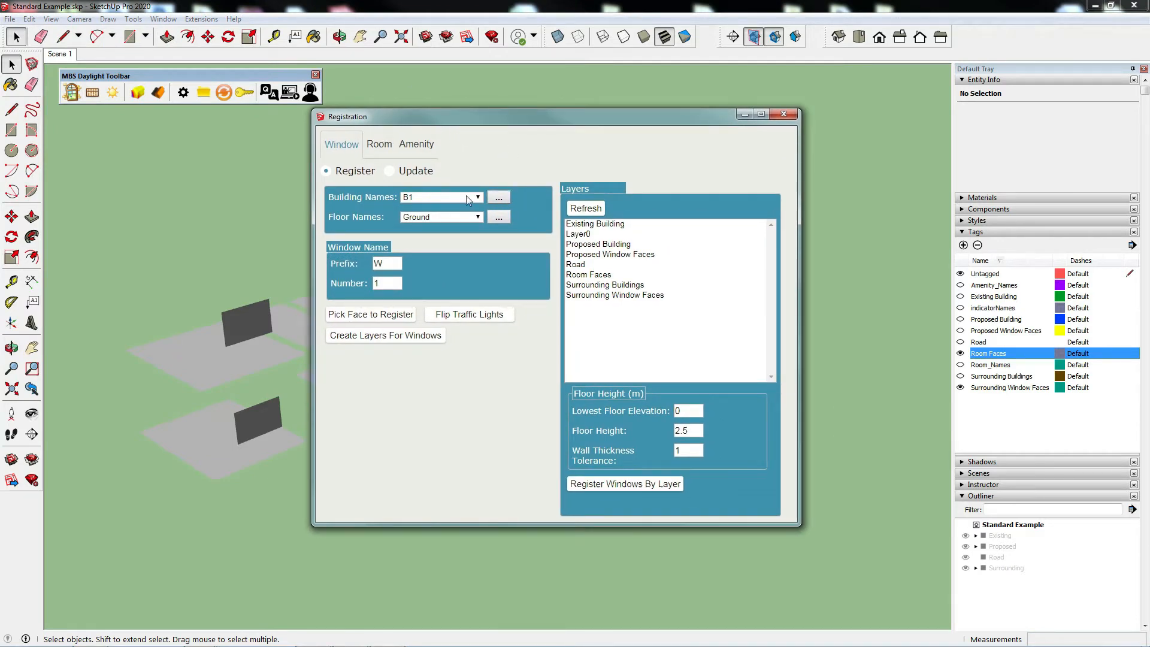
click(431, 196)
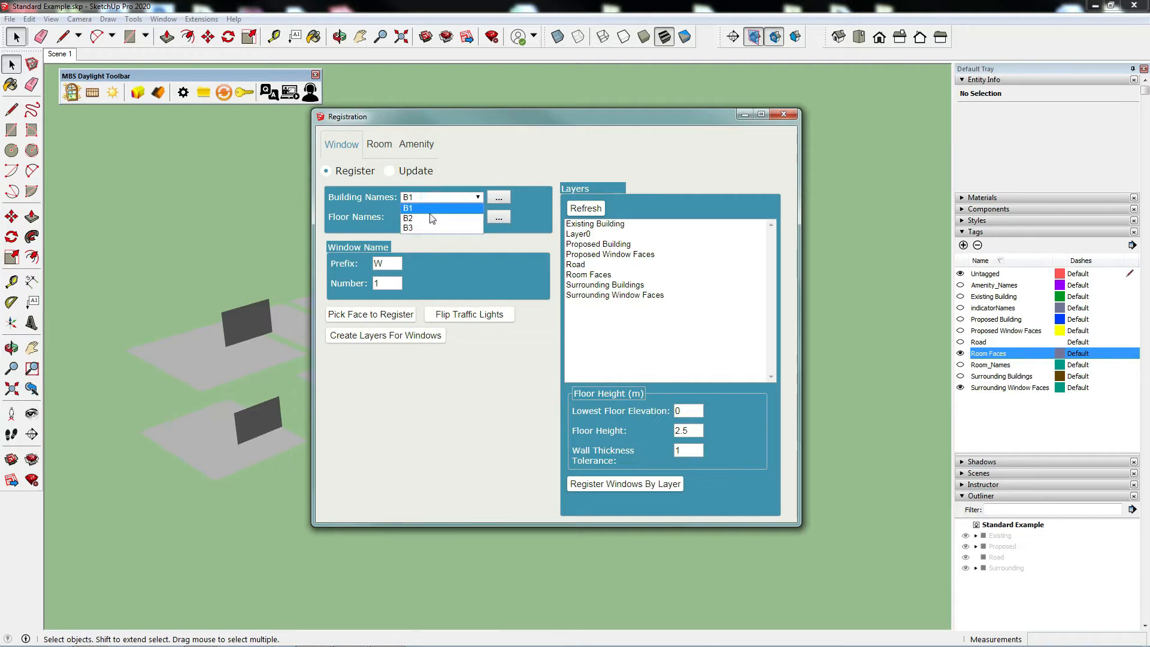
click(498, 198)
drag(352, 287, 311, 286)
text(N)
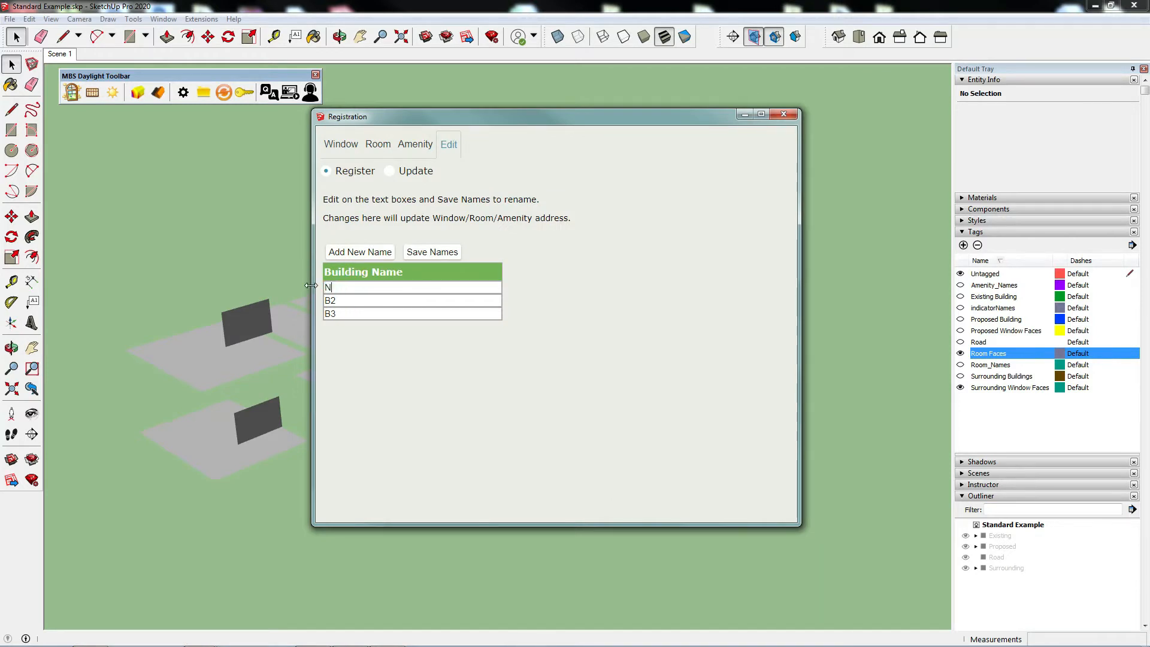
text(o 32)
key(Tab)
text(No 34)
click(451, 253)
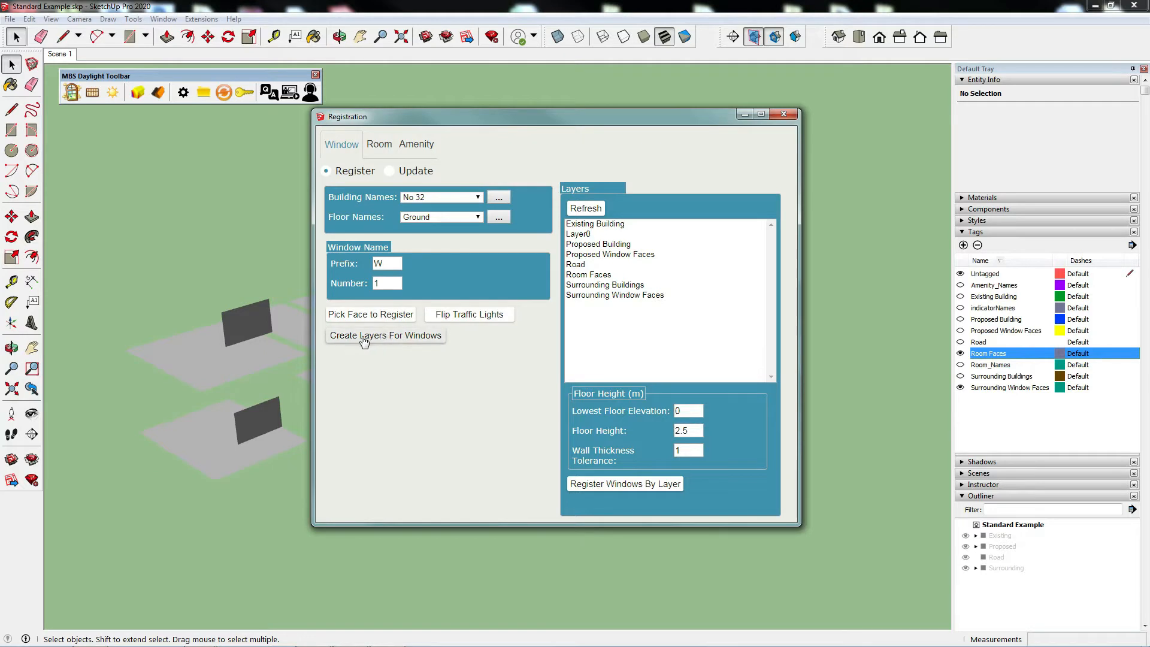
click(408, 342)
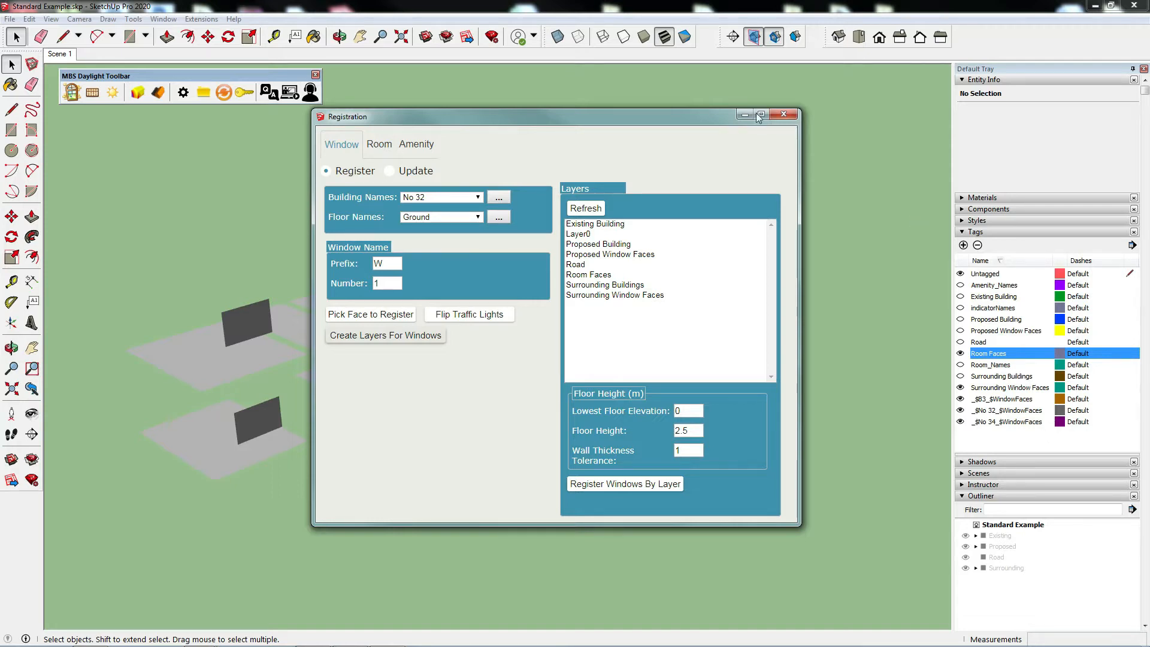
click(784, 115)
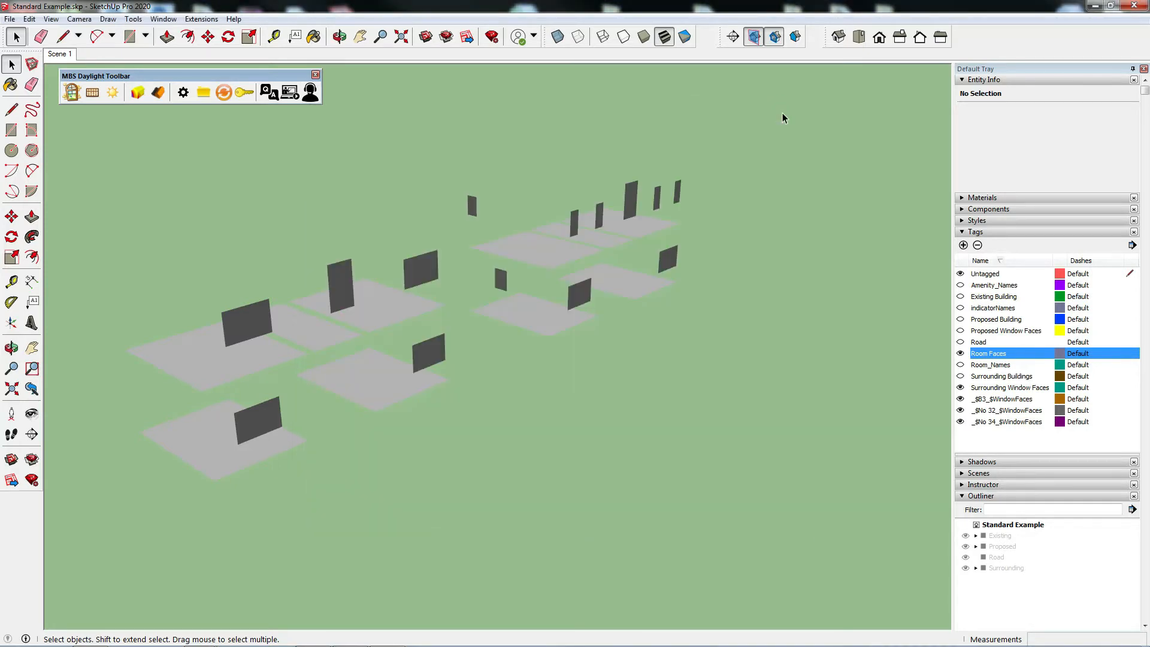
Assign the five window faces of the left-hand building to the _$No 32_$WindowFaces tag
middle_drag(635, 251, 459, 254)
click(263, 308)
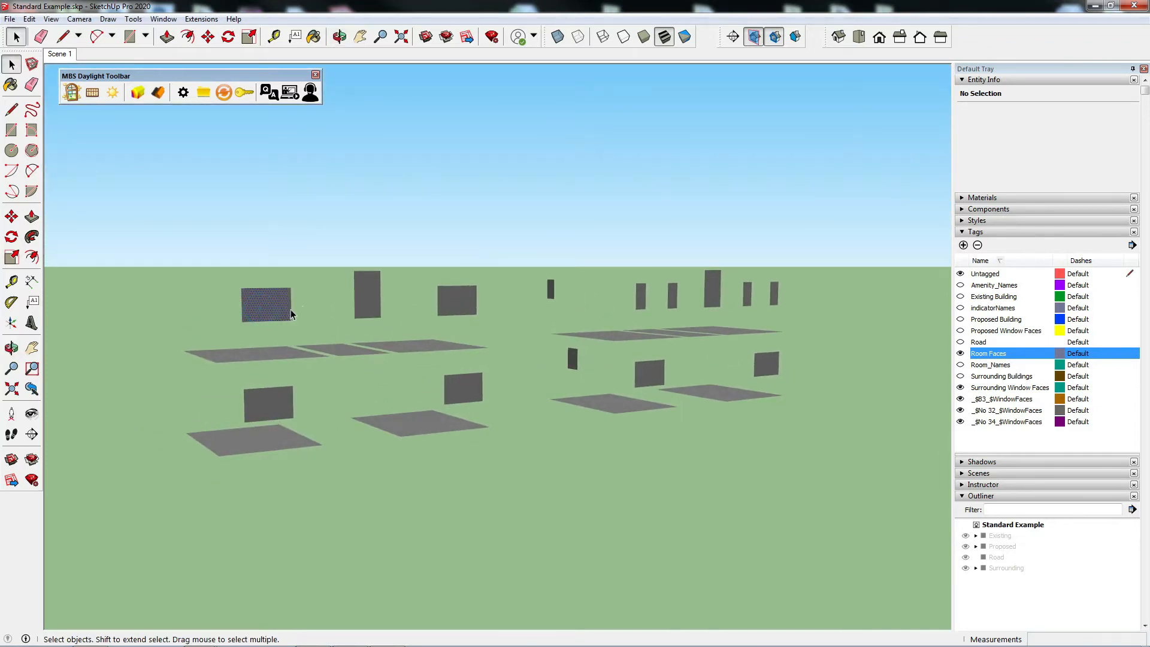
ctrl+click(369, 300)
ctrl+click(458, 301)
ctrl+click(465, 387)
ctrl+click(276, 402)
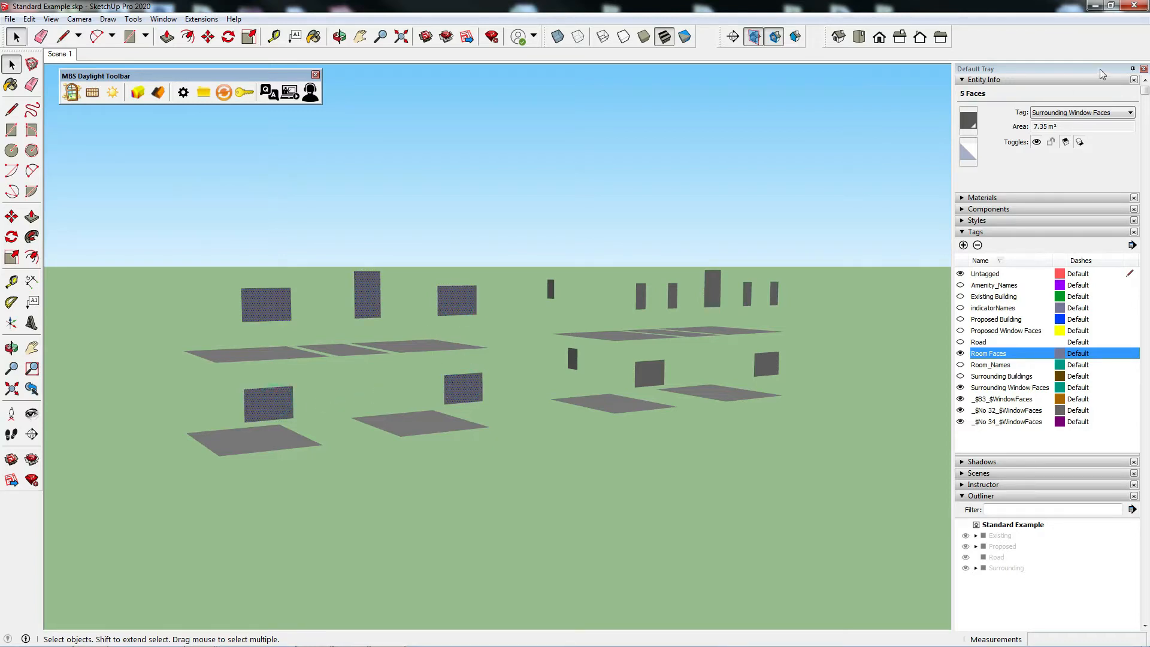
click(1096, 114)
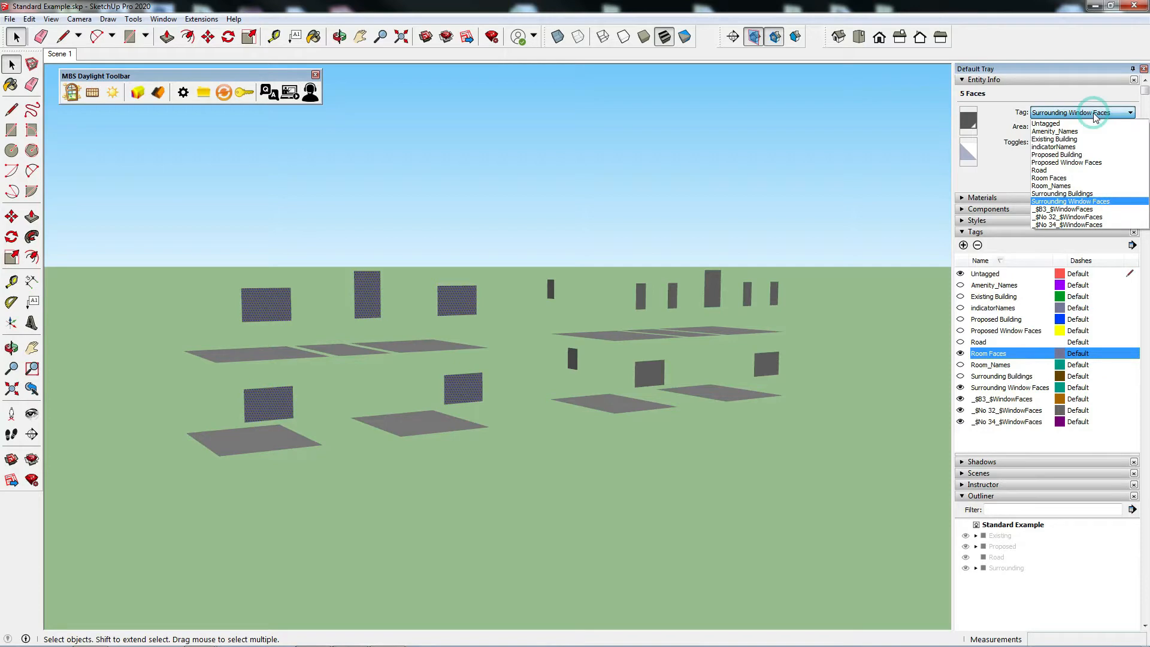
click(1076, 217)
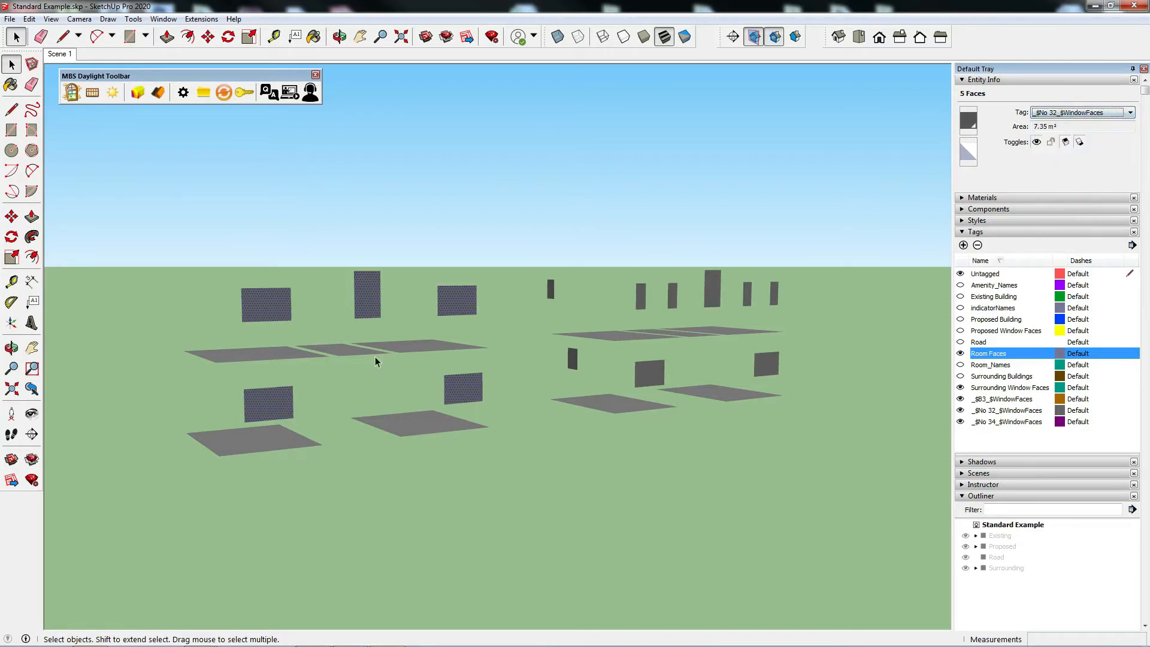
click(588, 453)
Assign all nine window faces of the right-hand building to the _$No 34_$WindowFaces tag
click(573, 360)
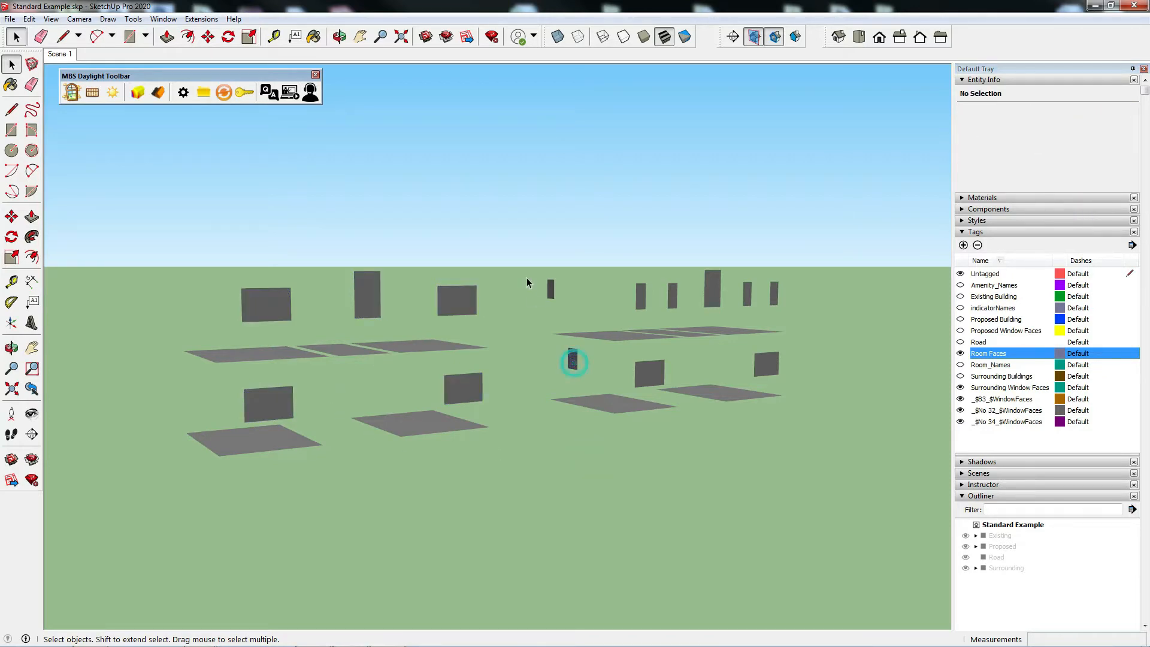
shift+drag(611, 231, 797, 326)
shift+click(644, 372)
shift+click(772, 368)
click(1056, 113)
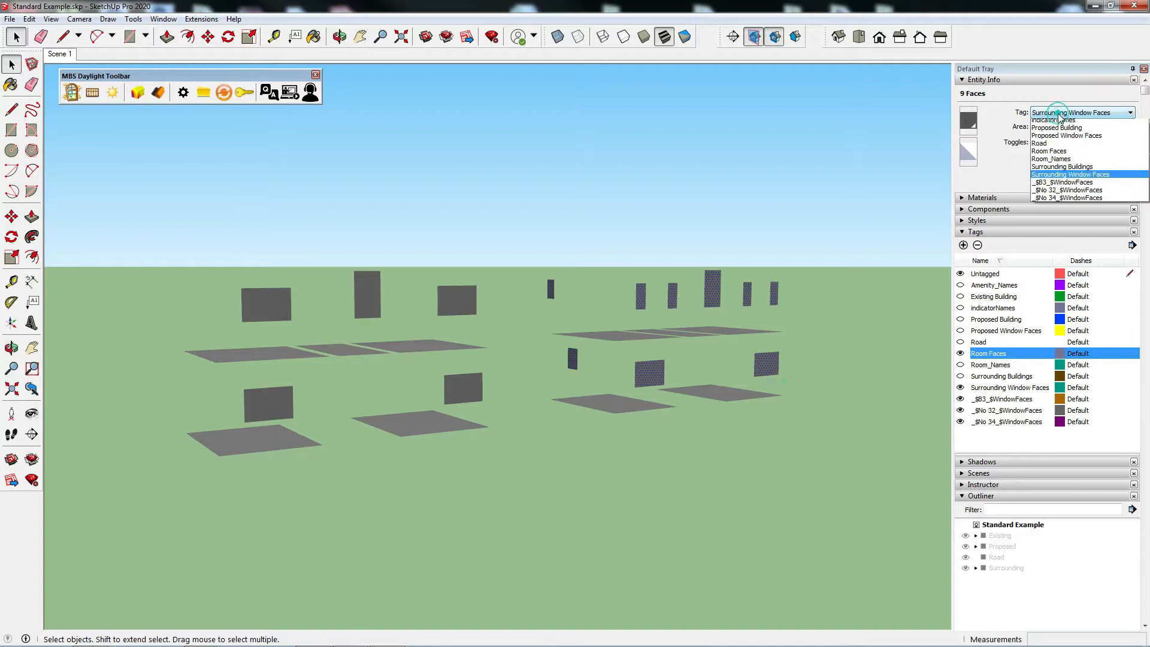
click(1067, 226)
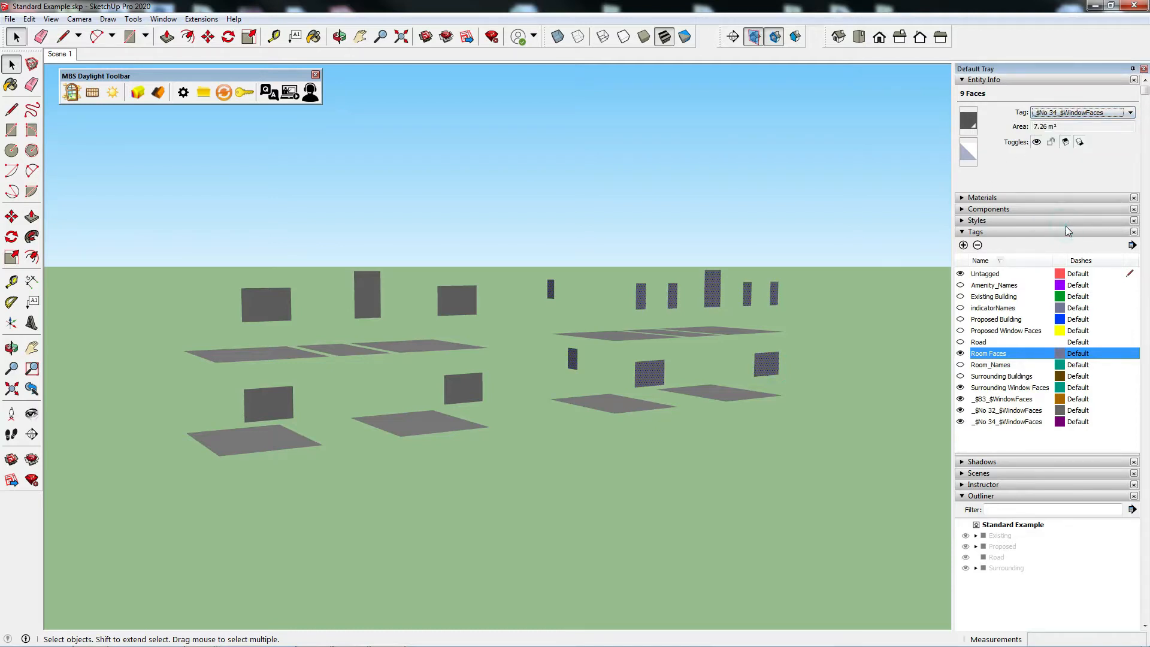
click(552, 246)
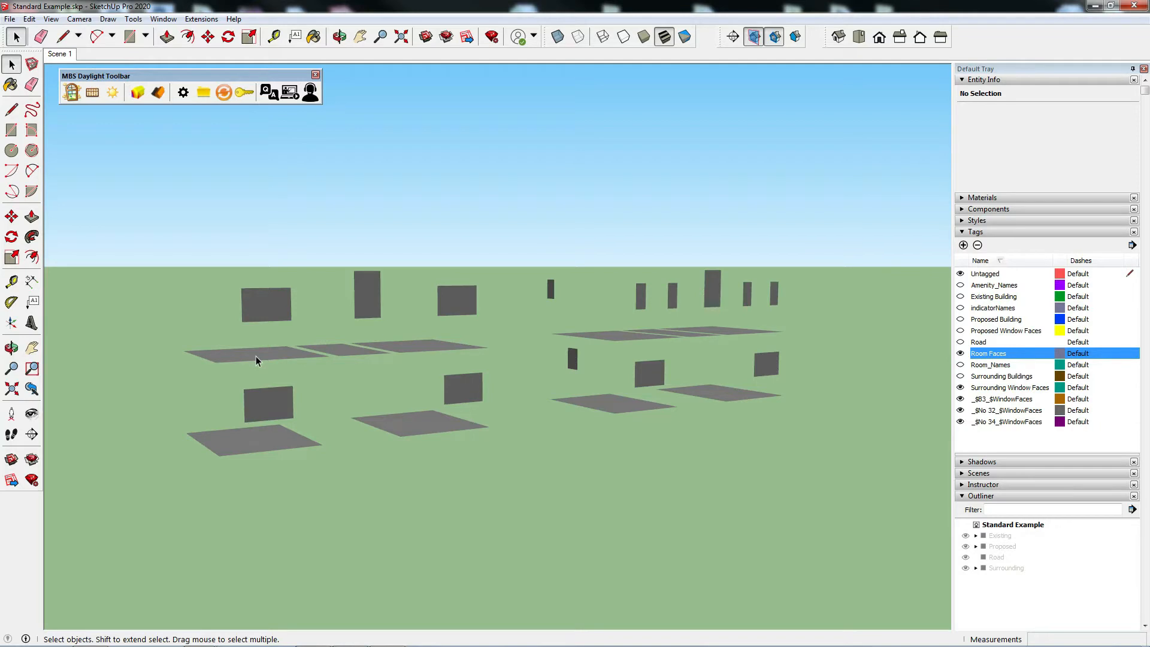
Create room layers for the Bedroom, Living Room and Kitchen room types, and close the registration dialogs
click(73, 94)
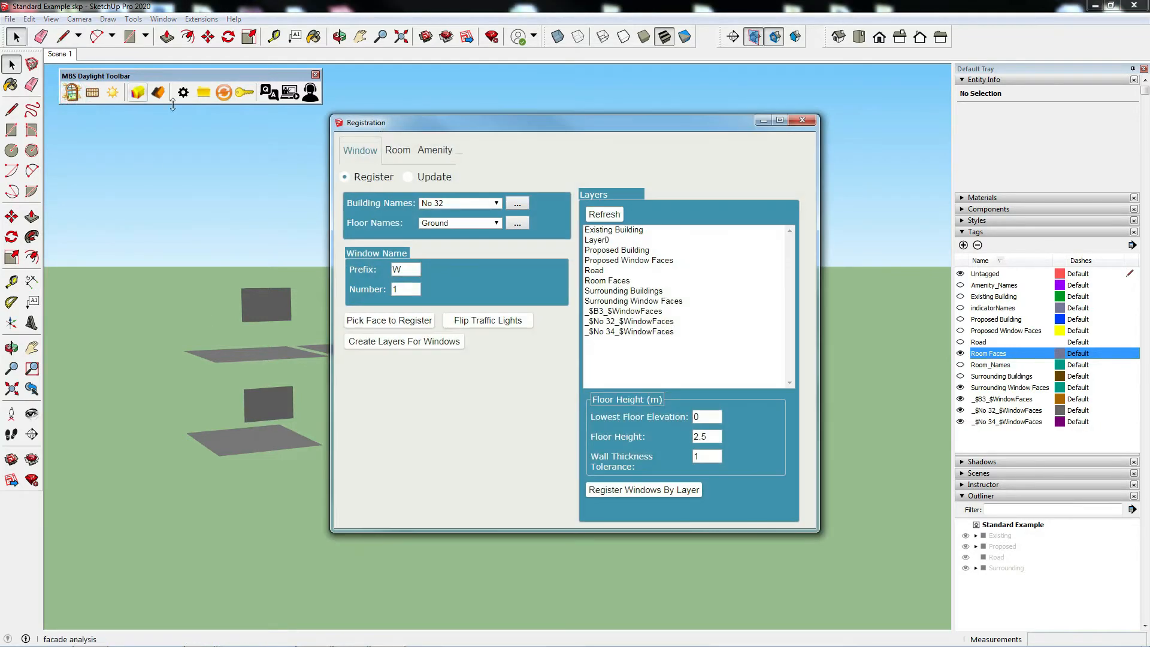
click(399, 154)
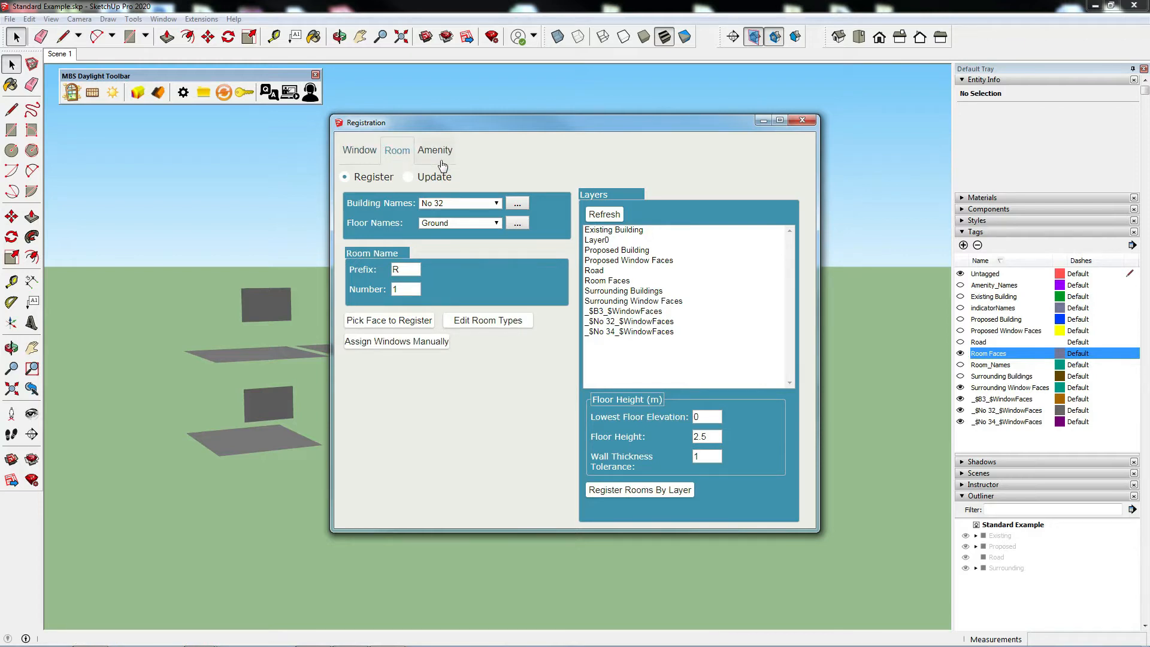
click(503, 321)
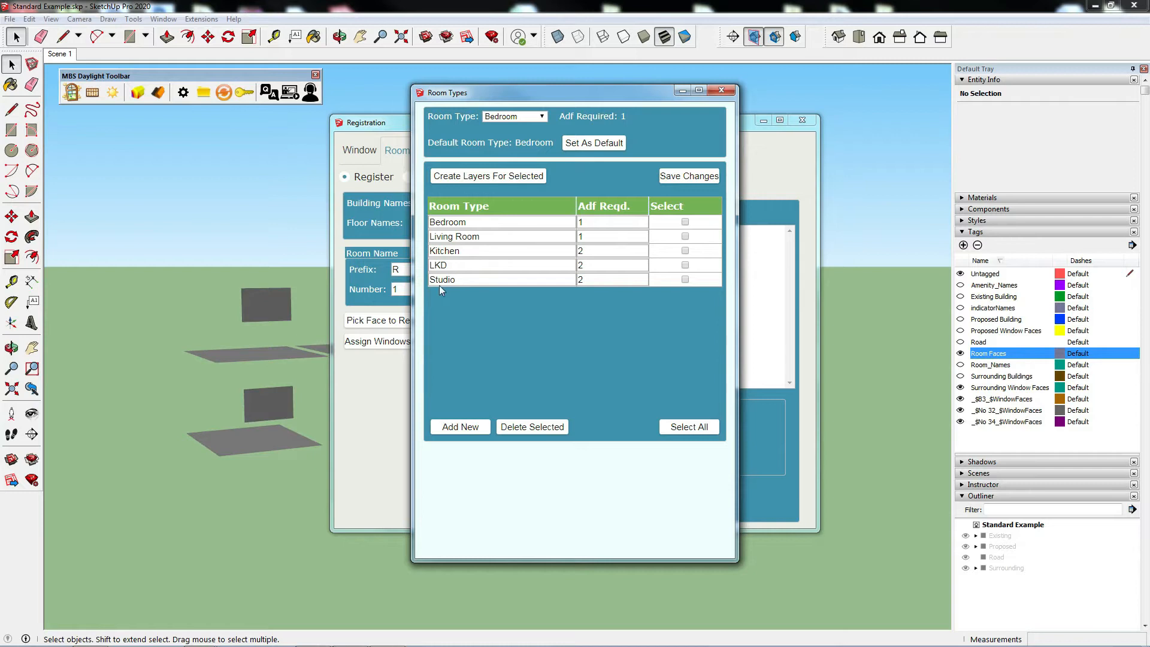
click(686, 223)
click(685, 236)
click(686, 251)
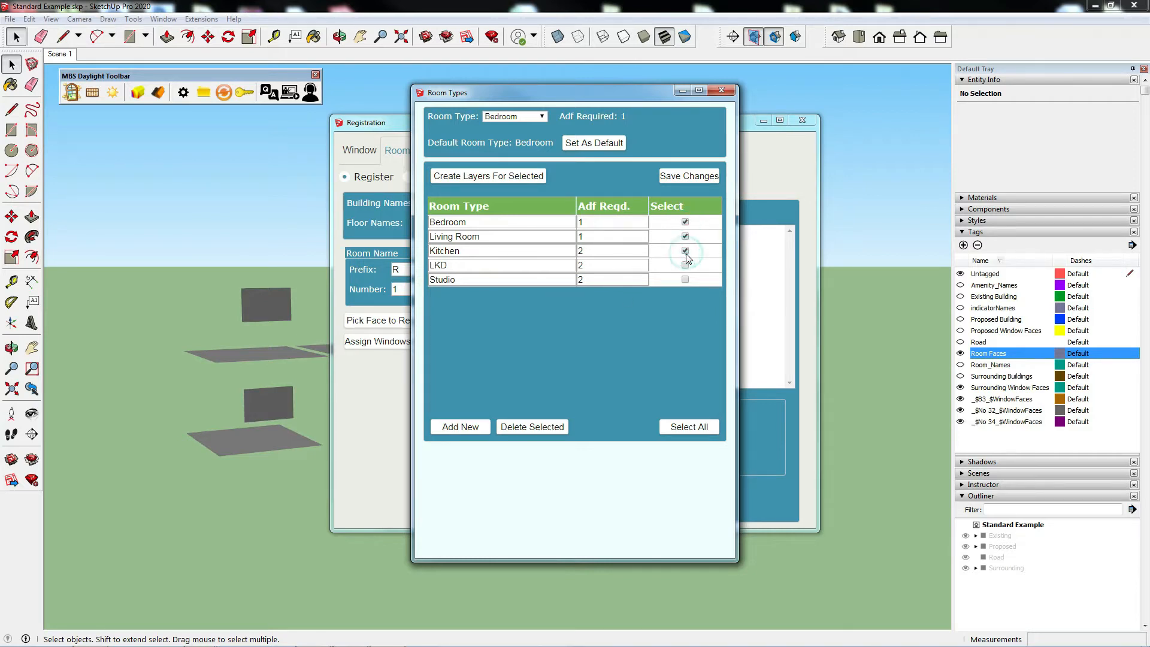
click(515, 177)
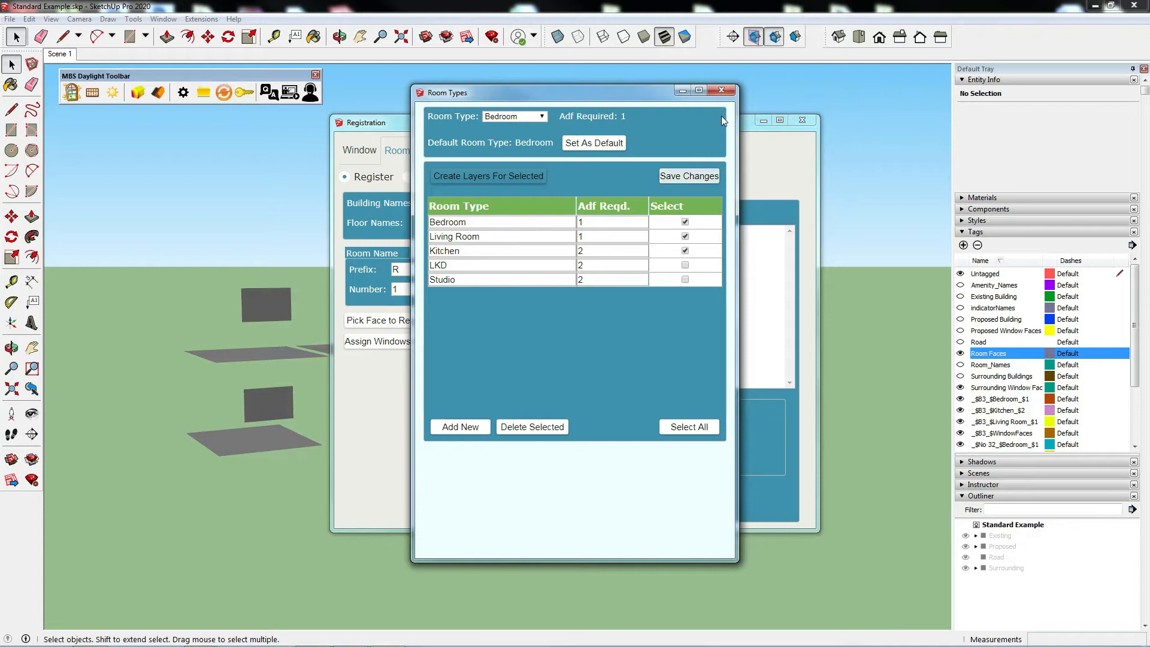
click(723, 91)
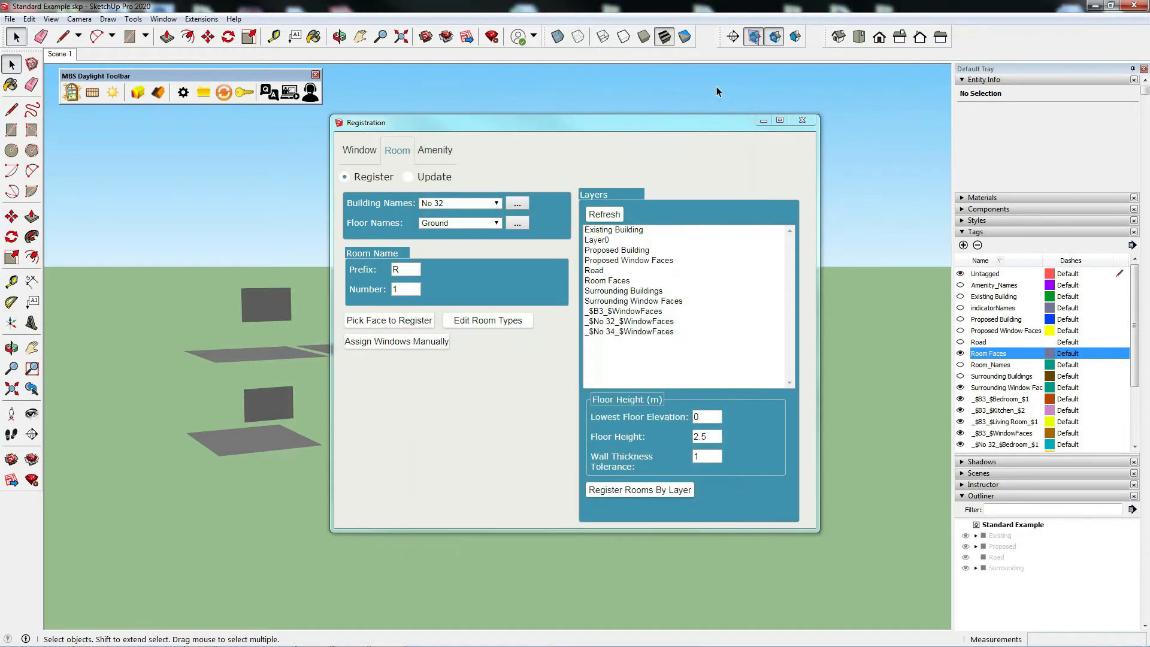
click(803, 120)
Assign the three upper-floor room faces of the left-hand building to the _$No 32_$Bedroom_$1 tag
middle_drag(509, 379, 526, 450)
click(264, 345)
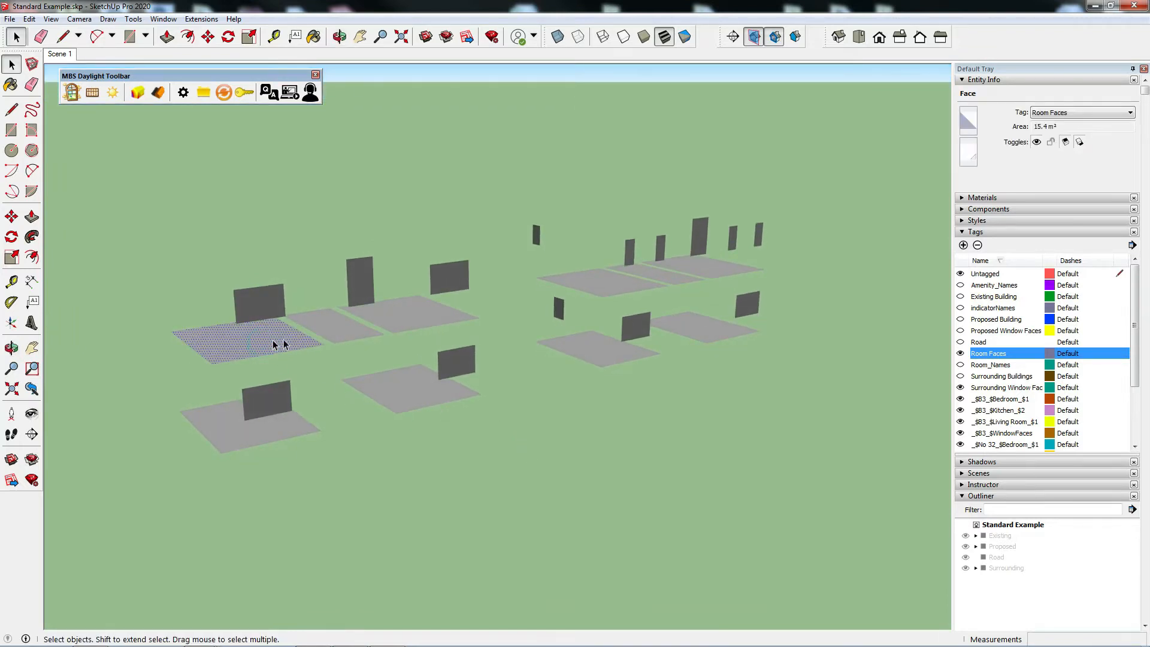
ctrl+click(344, 330)
ctrl+click(405, 317)
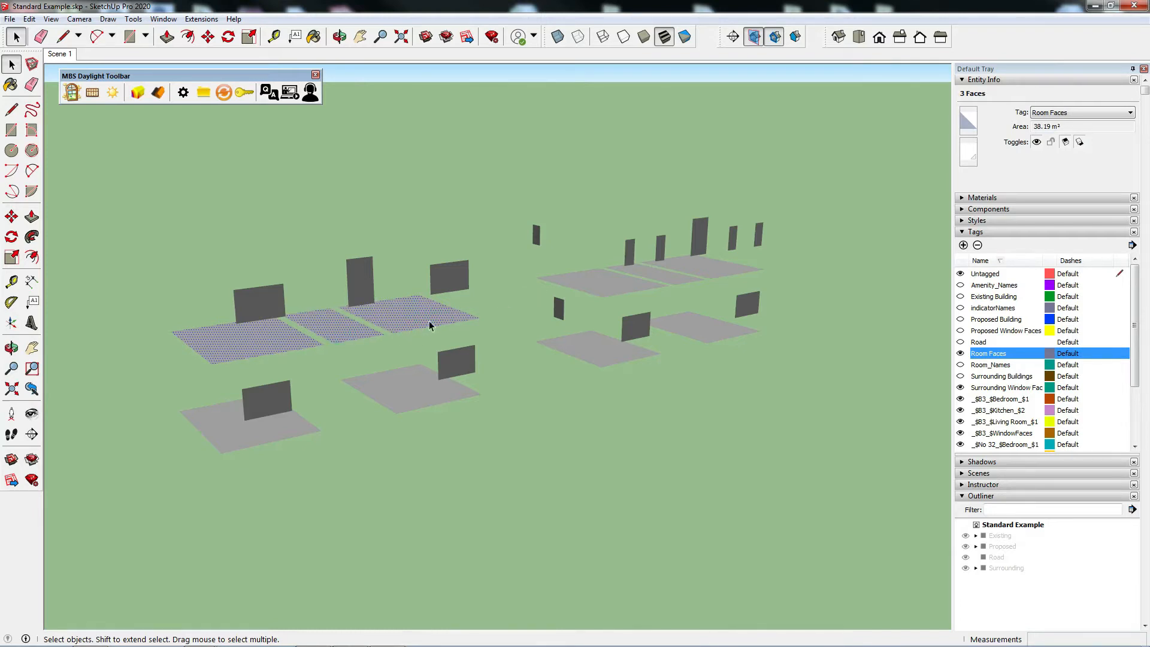
click(1076, 116)
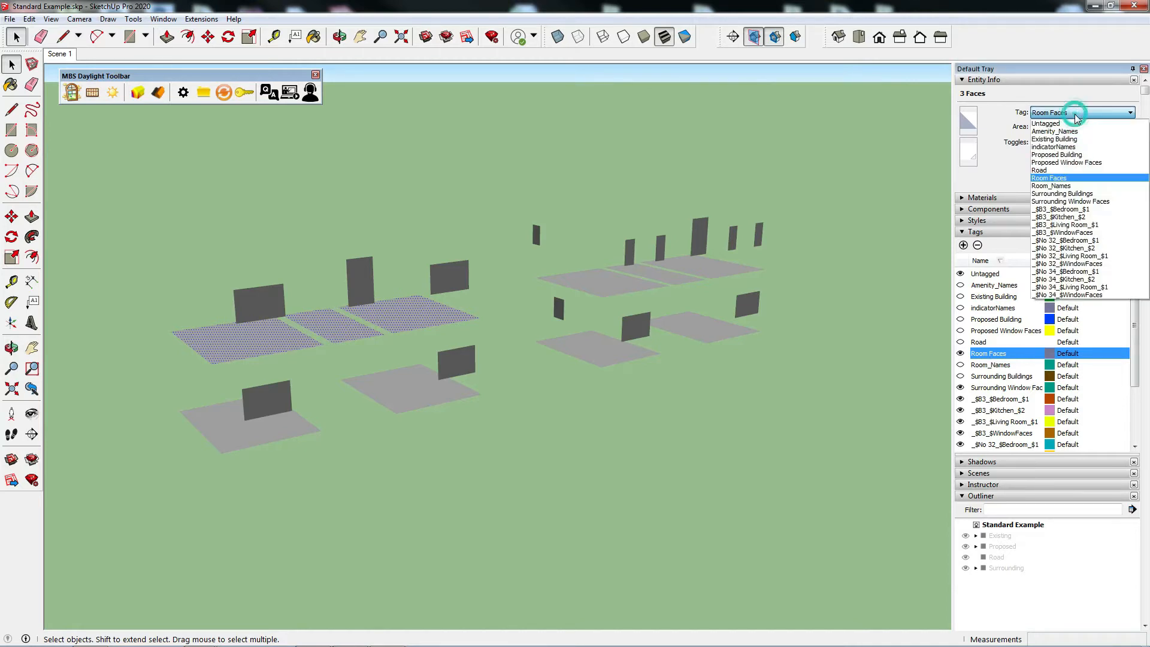
click(1059, 242)
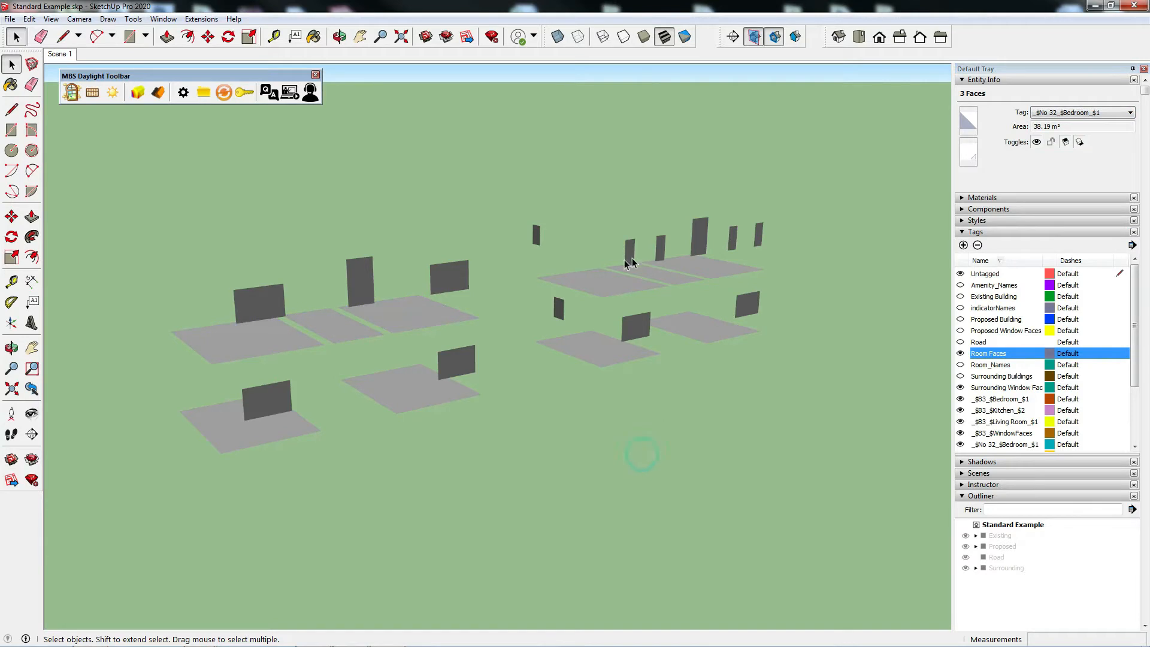
Assign the three upper-floor room faces of the right-hand building to the _$No 34_$Bedroom_$1 tag
click(579, 299)
shift+click(674, 279)
shift+click(713, 270)
click(1093, 113)
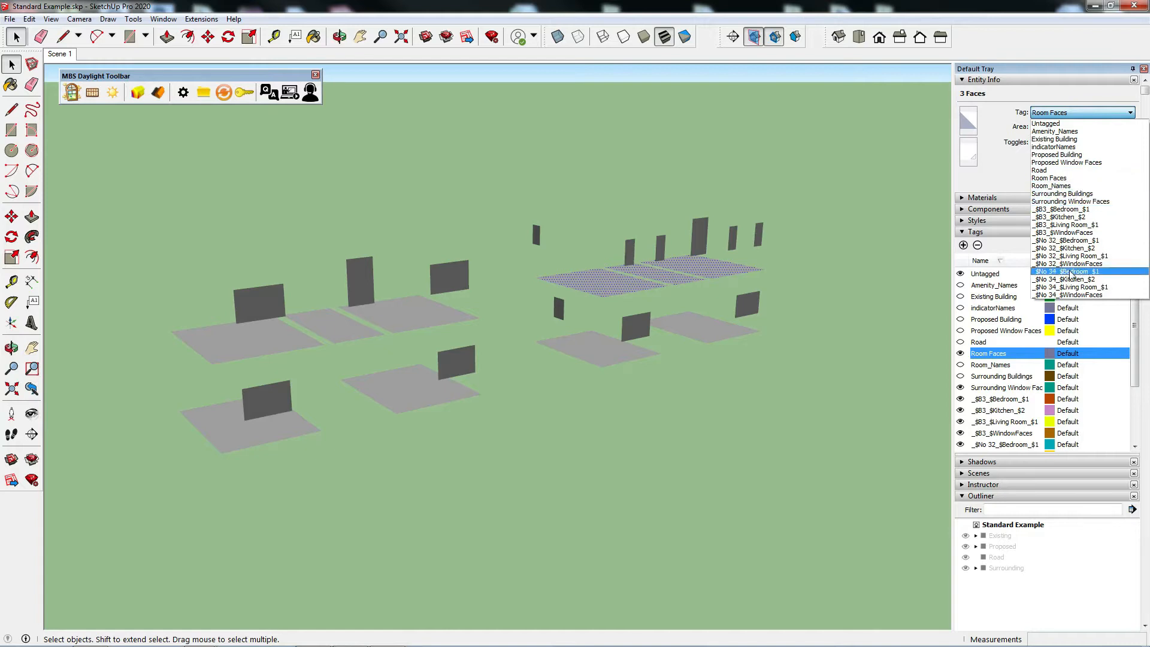
click(1071, 273)
click(510, 439)
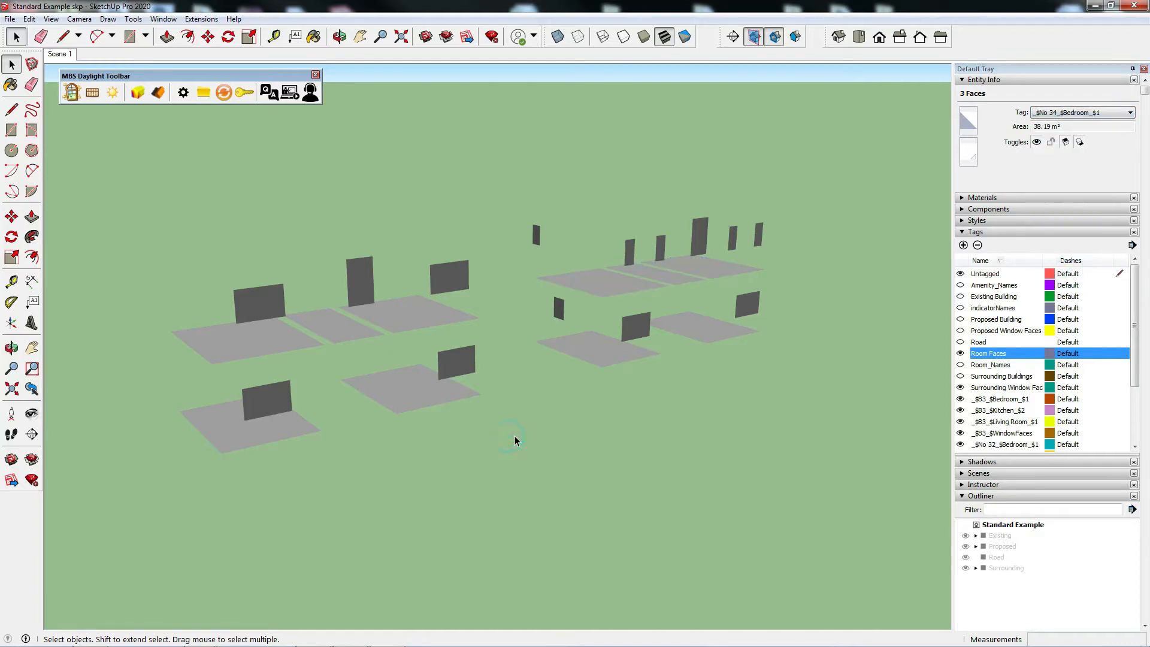
Tag the left-hand building's left ground-floor room face as _$No 32_$Kitchen_$2 and its right one as _$No 32_$Living Room_$1
click(238, 430)
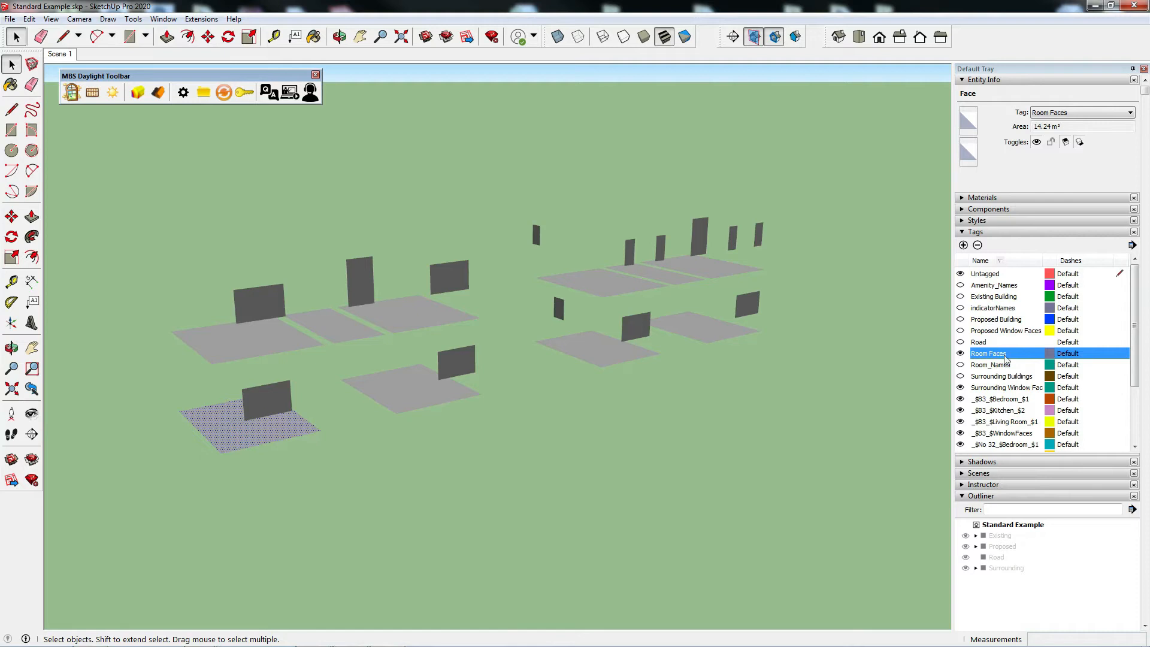
click(1104, 114)
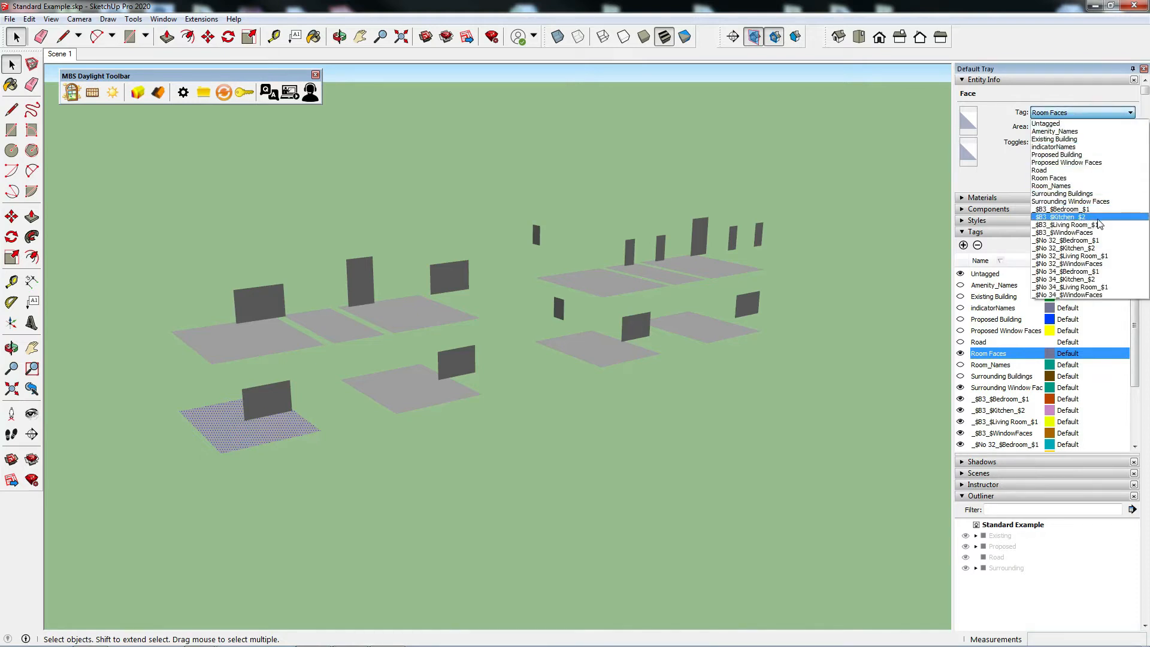
click(1077, 248)
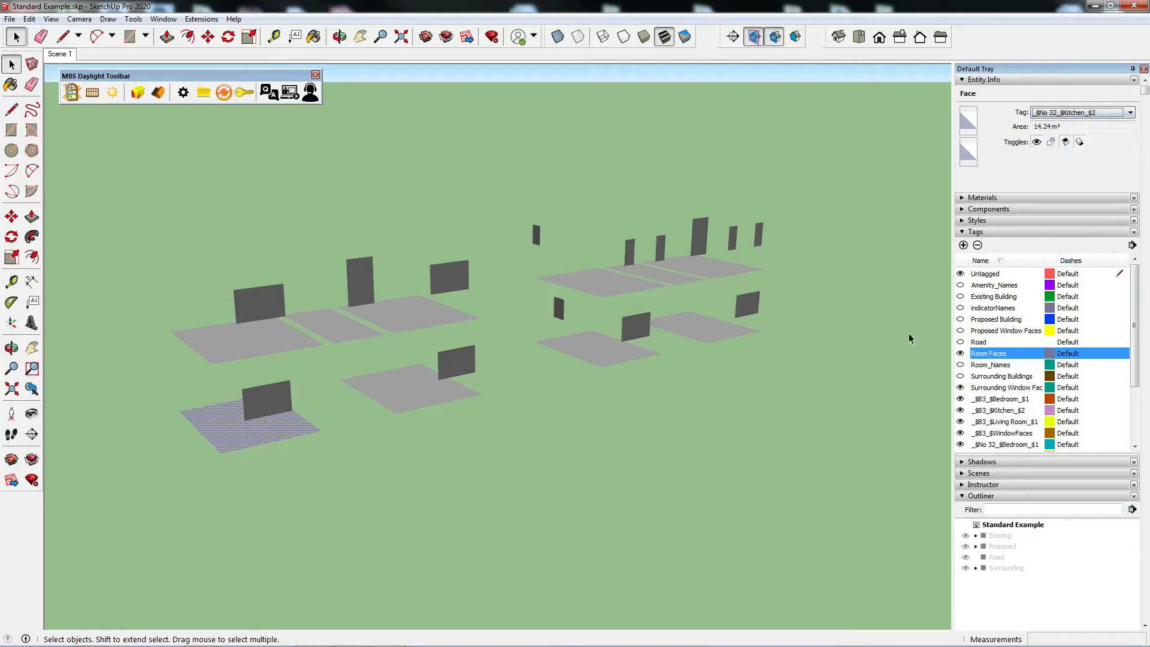
click(420, 397)
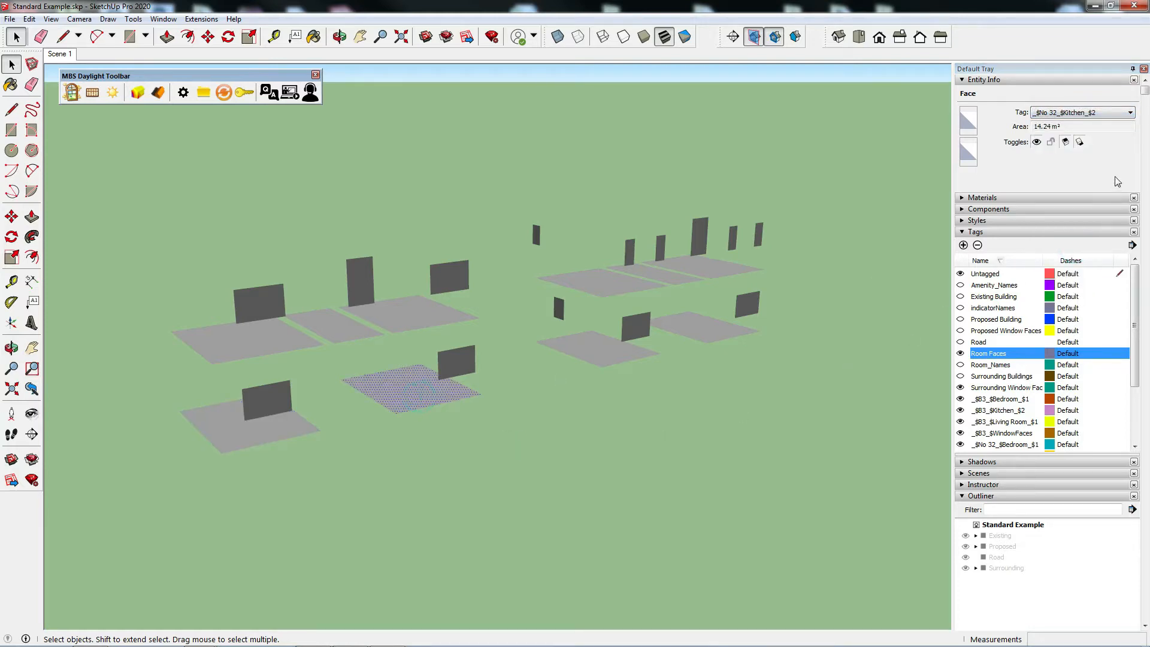
click(1091, 113)
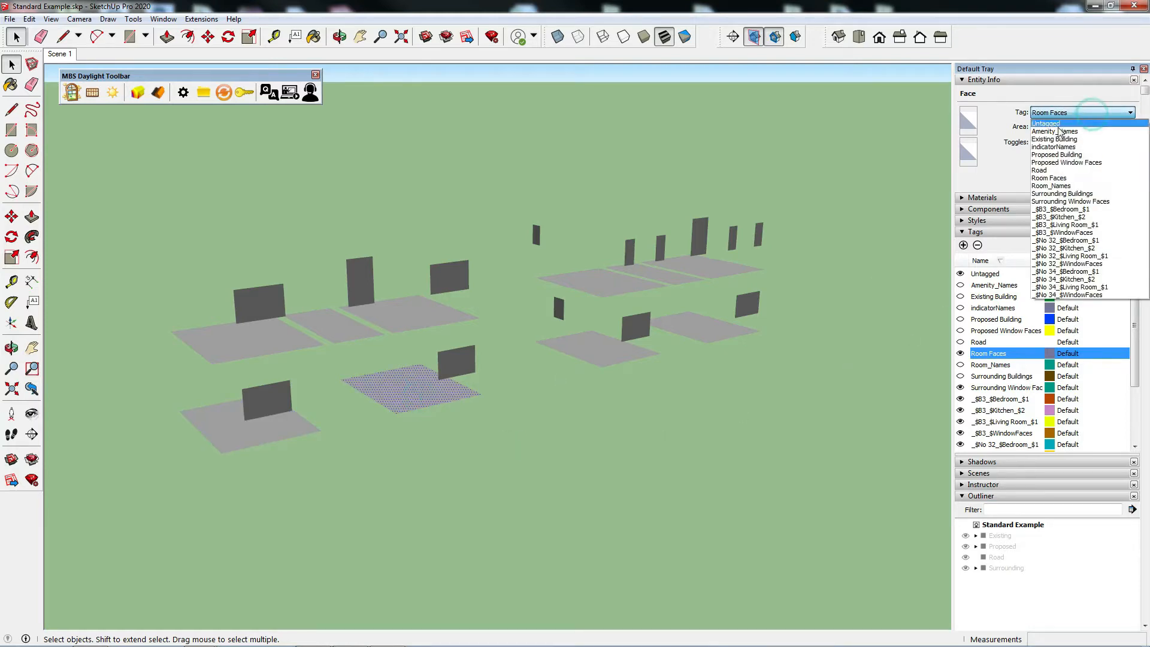
click(1082, 257)
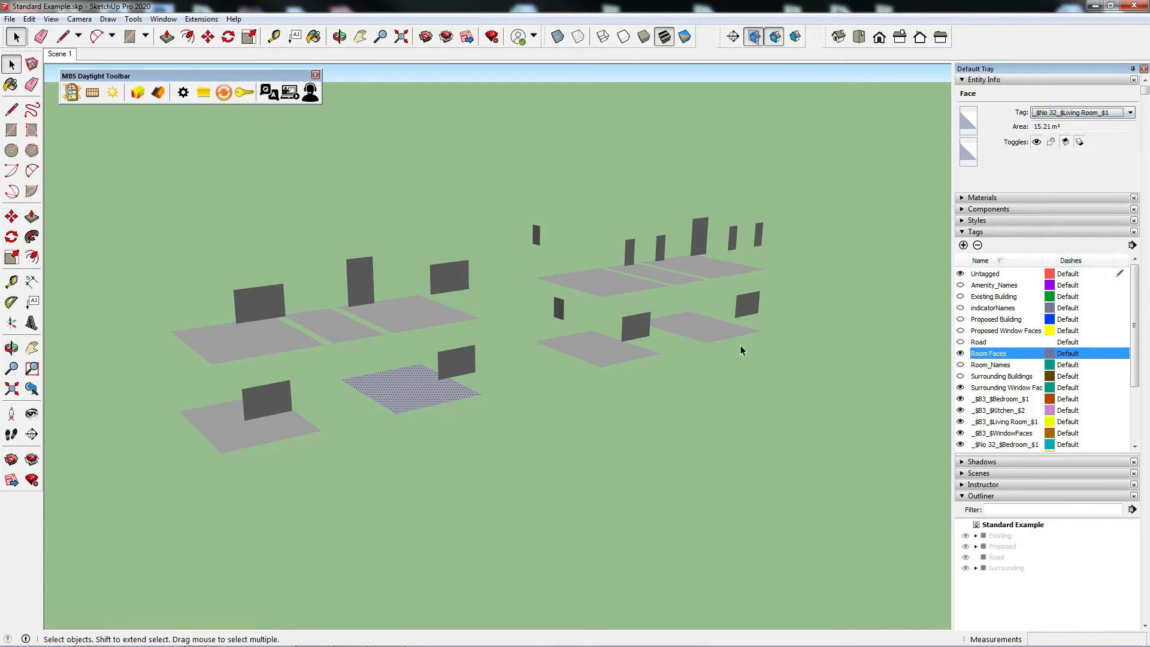
click(616, 374)
Assign the left ground-floor room face of the right-hand building to the _$No 34_$Kitchen_$2 tag
click(604, 354)
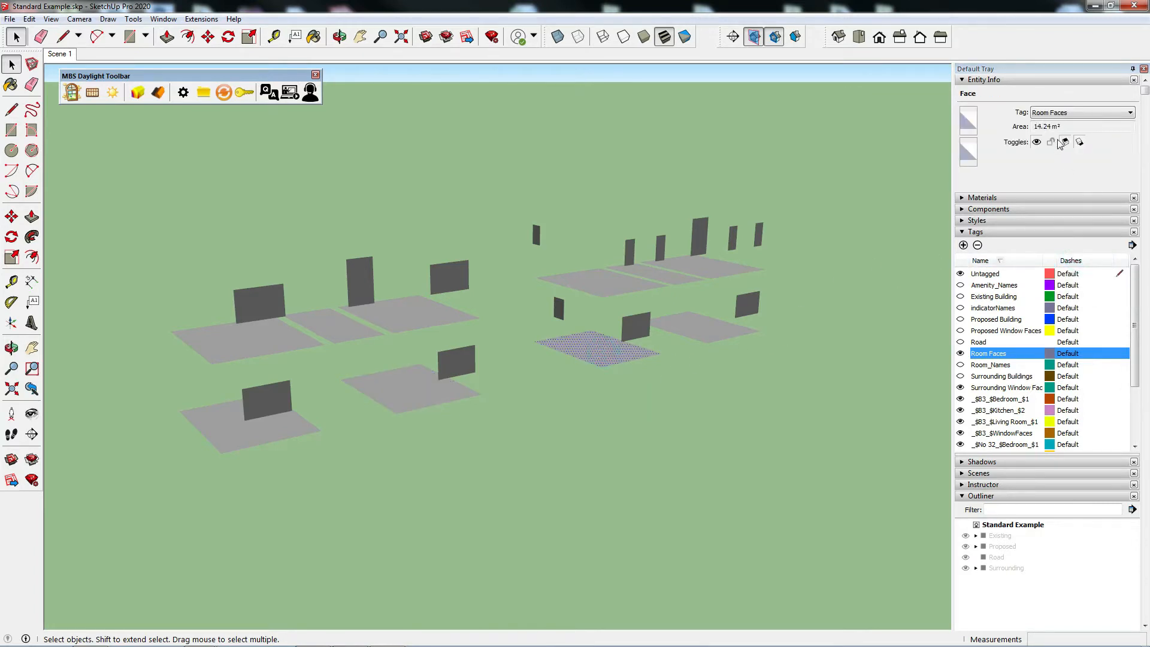
click(1076, 113)
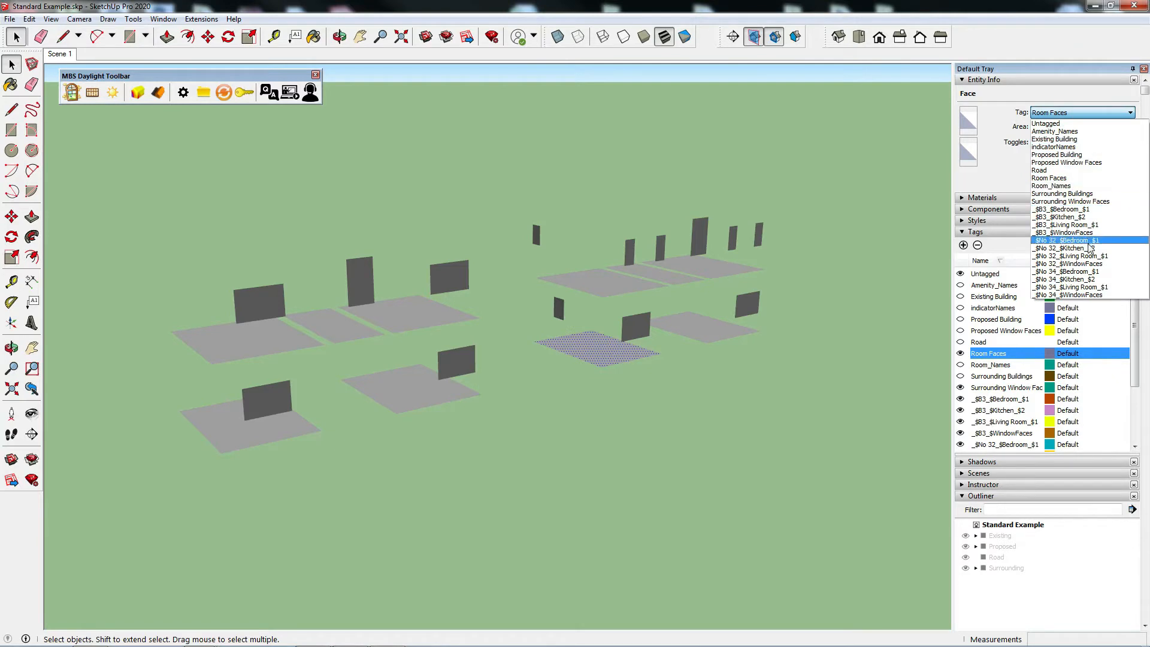
click(1075, 280)
click(694, 368)
Assign the right ground-floor room face of the right-hand building to the _$No 34_$Living Room_$1 tag
click(696, 329)
click(1056, 114)
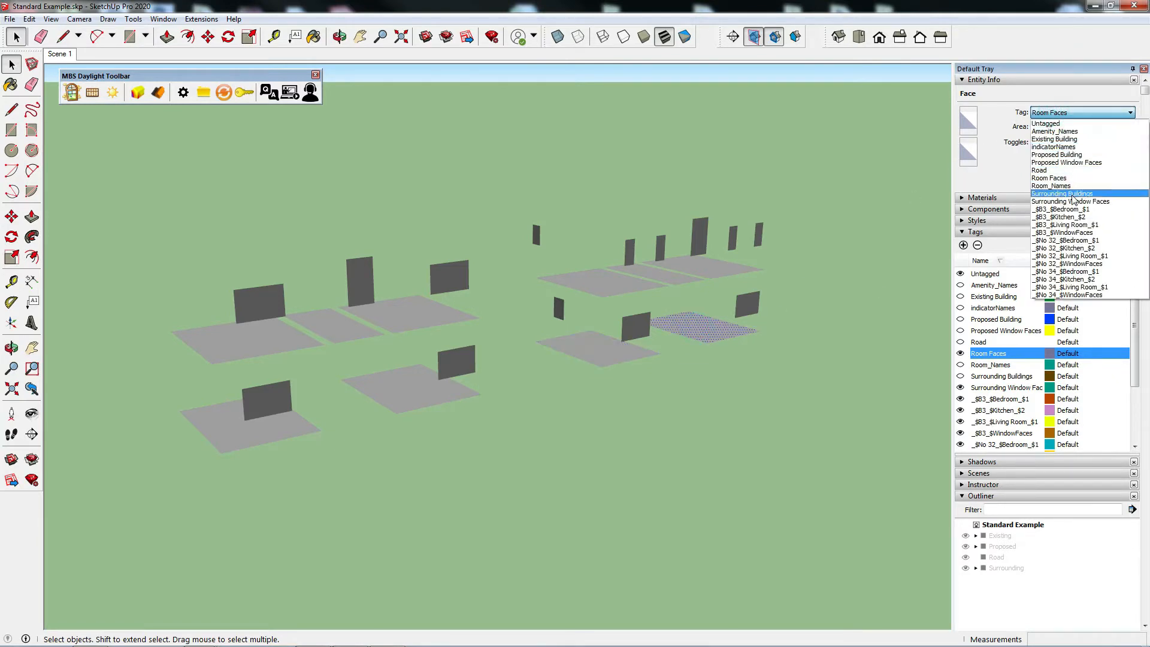
click(1065, 289)
click(600, 432)
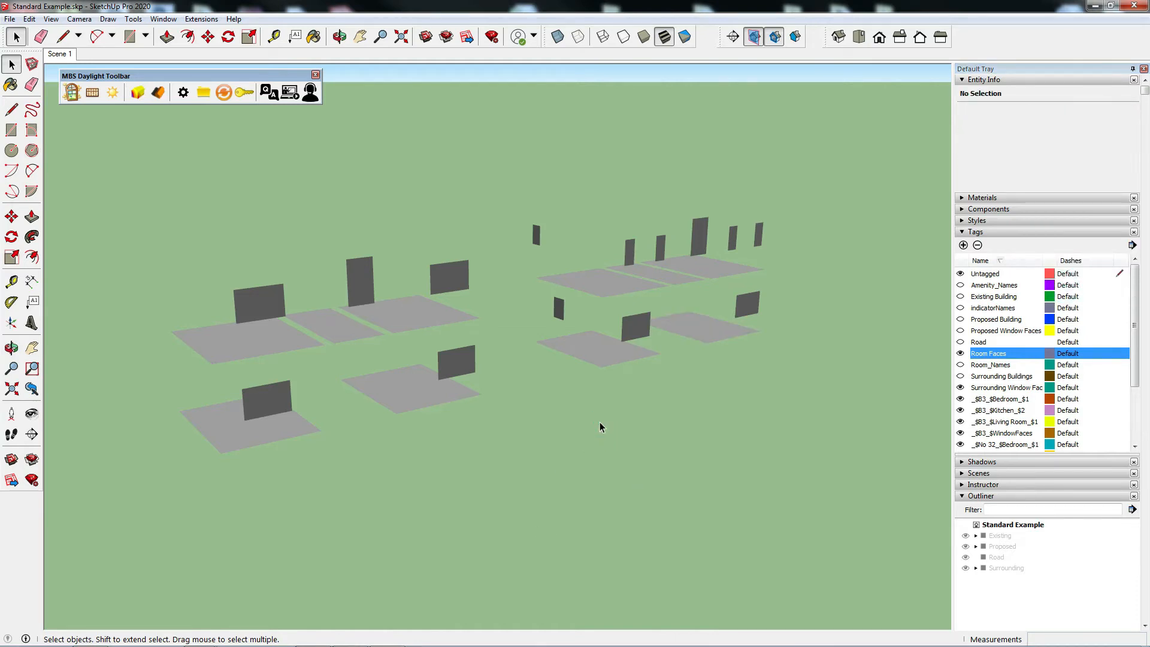
Register the building No 32 windows by layer from _$No 32_$WindowFaces in the MBS Daylight registration, and close the dialog
middle_drag(451, 205, 487, 227)
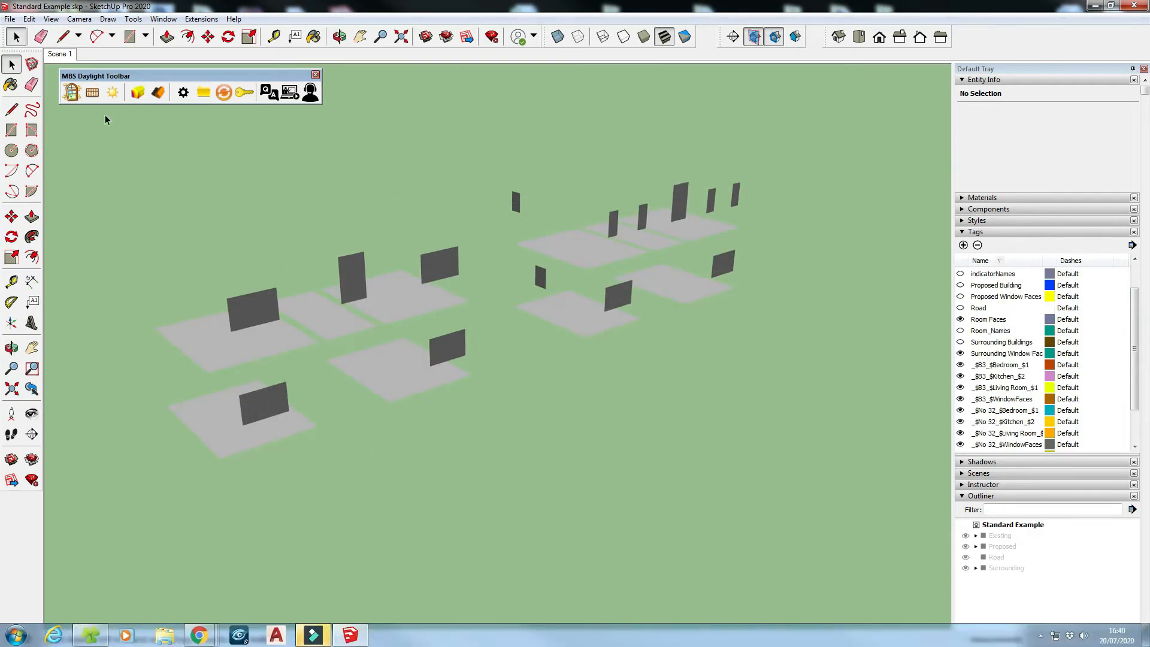
click(72, 91)
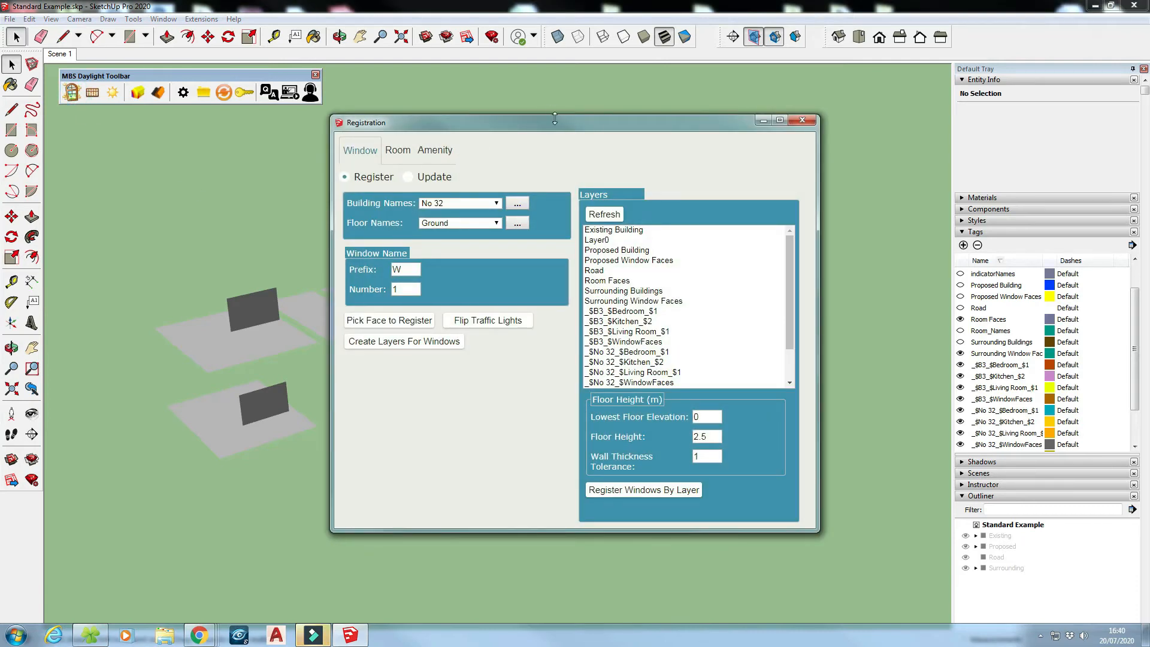
drag(547, 124, 510, 126)
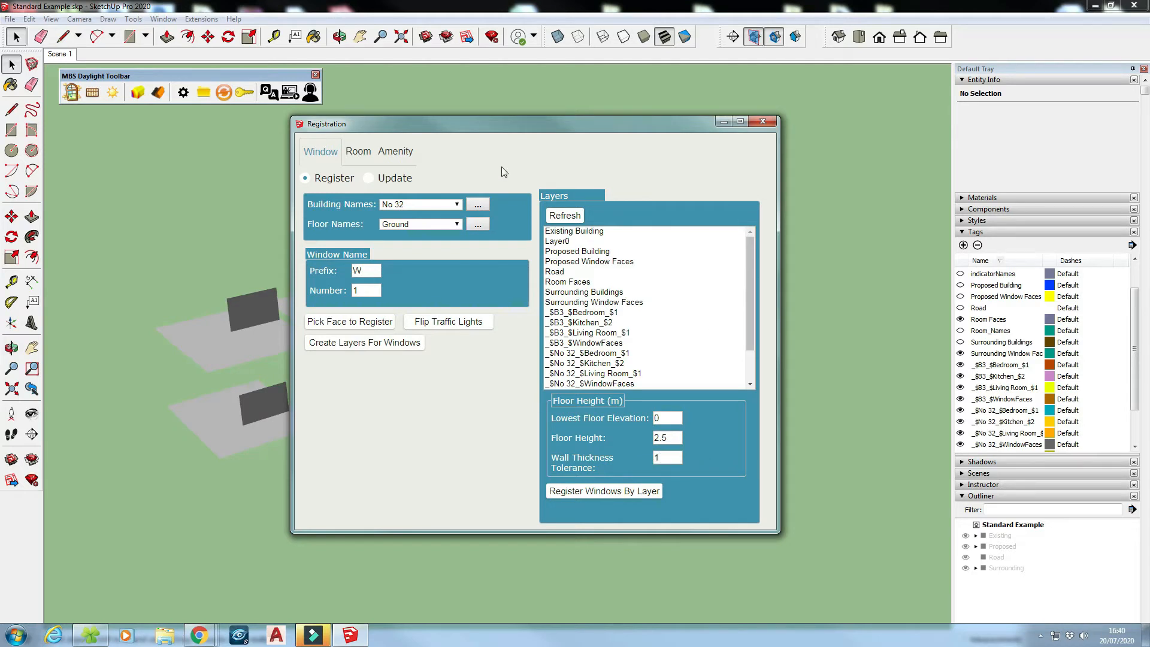
drag(467, 125, 610, 112)
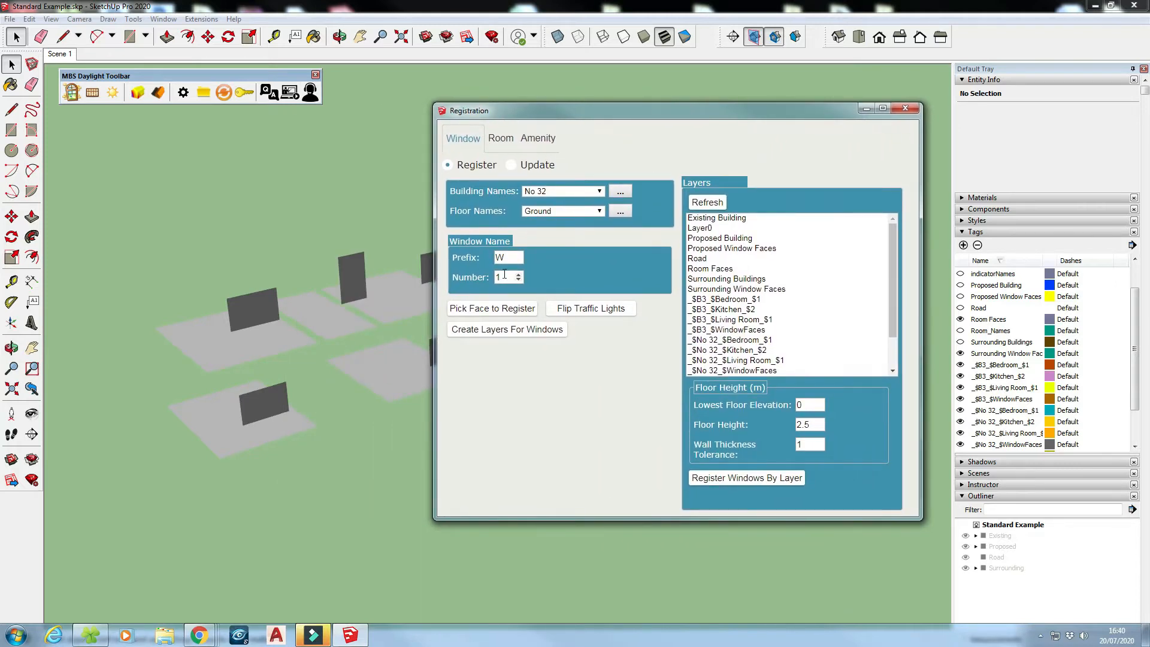
click(502, 312)
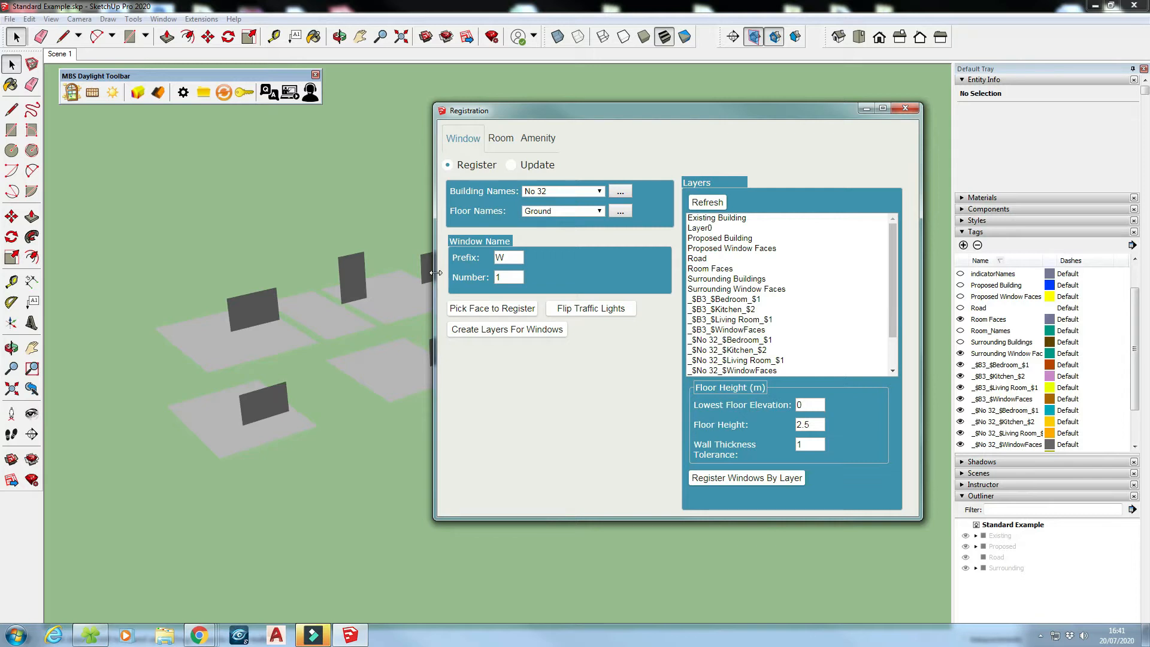
drag(587, 113, 610, 95)
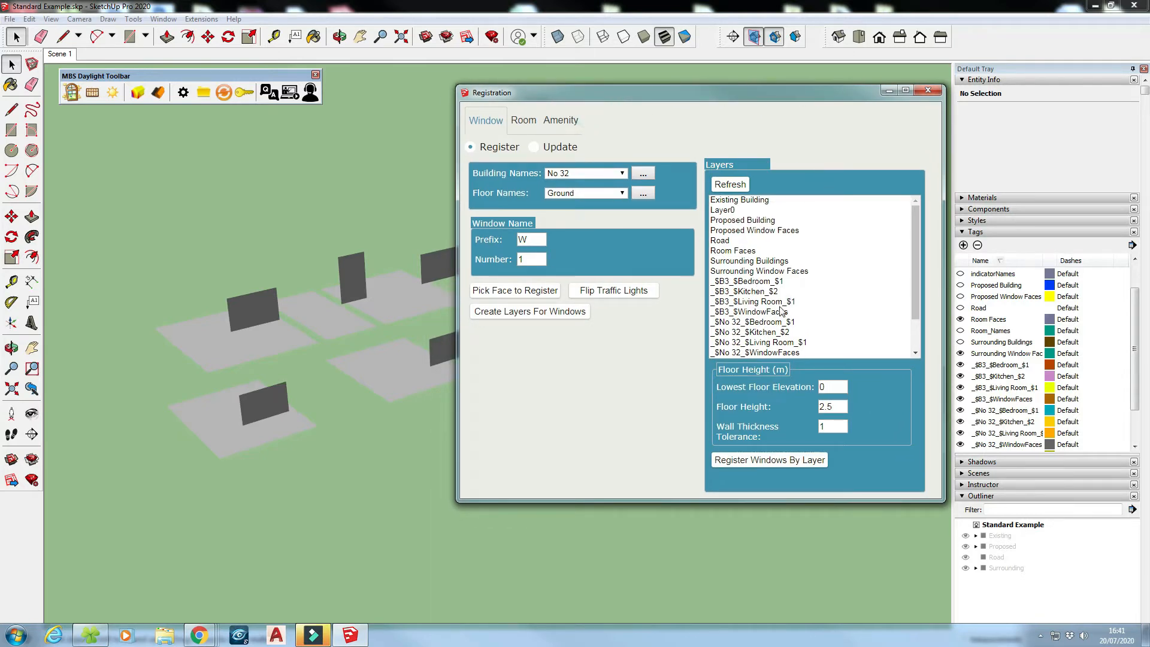
drag(914, 273, 915, 306)
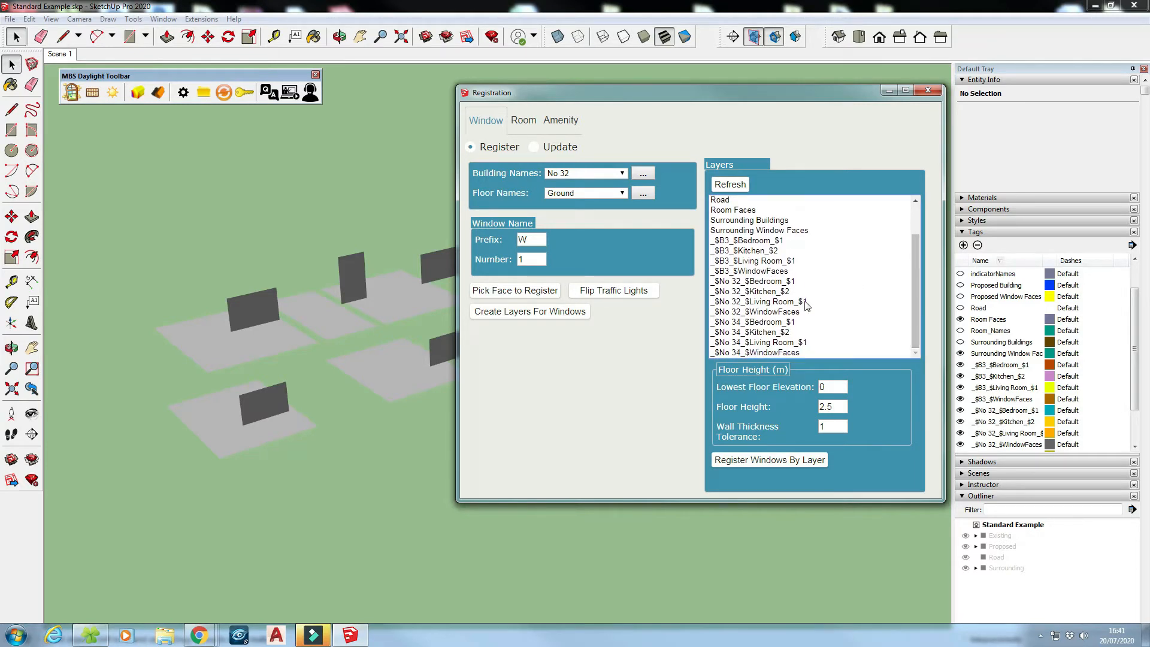
click(763, 313)
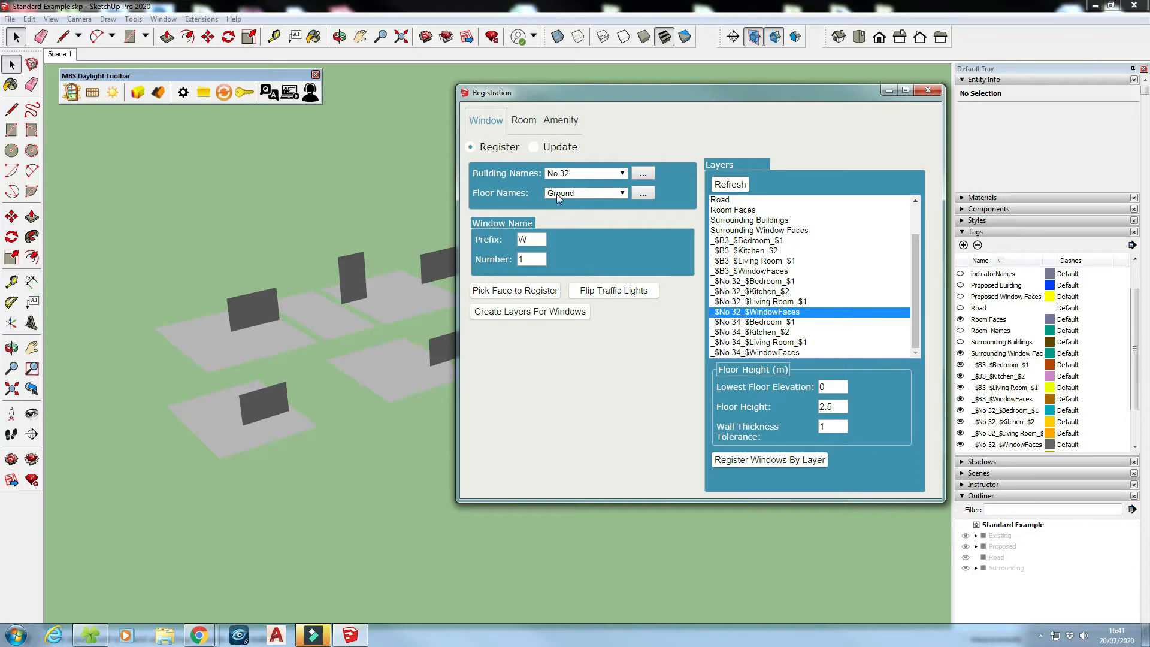
click(791, 464)
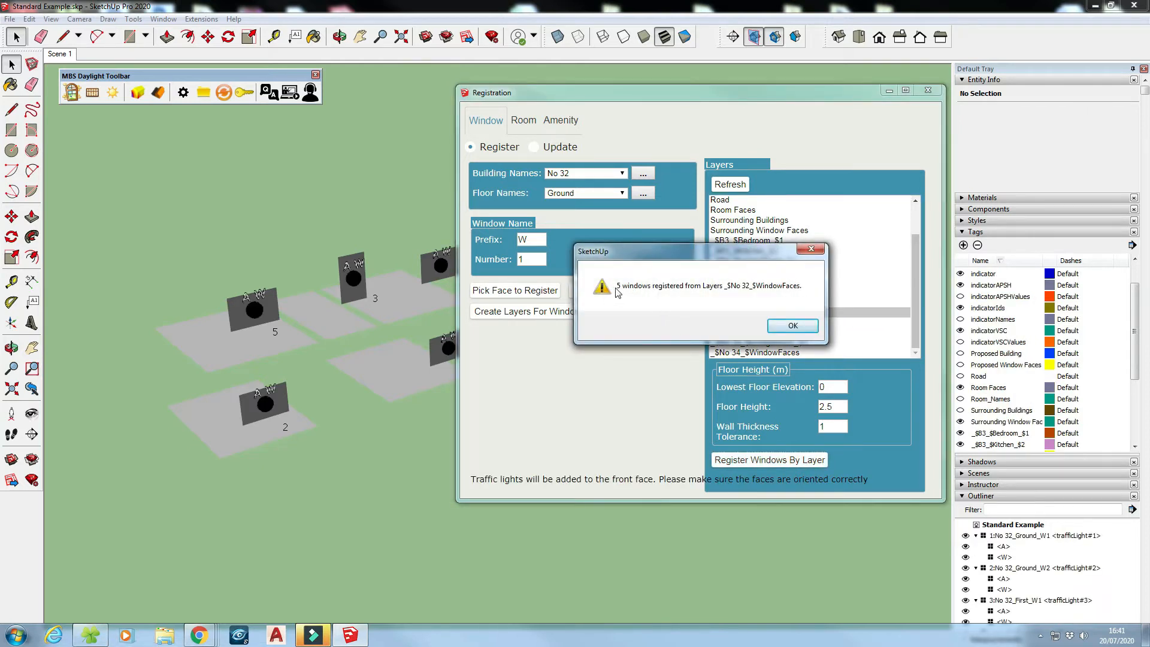
click(793, 325)
click(929, 93)
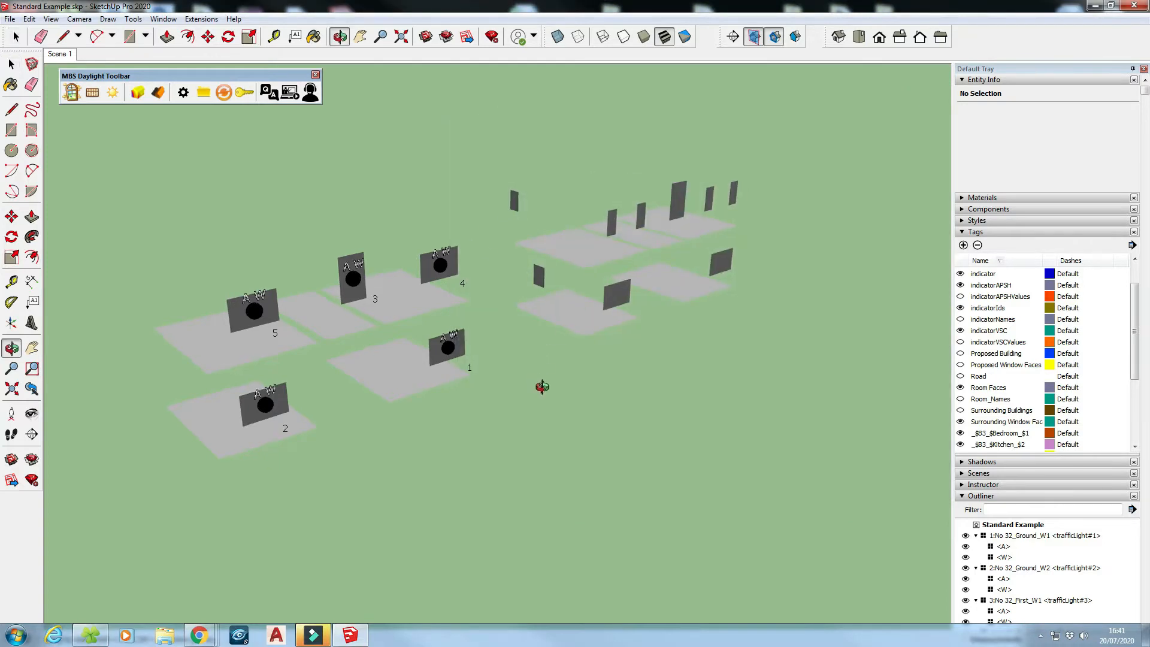
Flip the traffic light of window 5 to the other side of its face and back, and close the registration dialog
middle_drag(539, 385, 534, 436)
scroll(238, 294, up, 5)
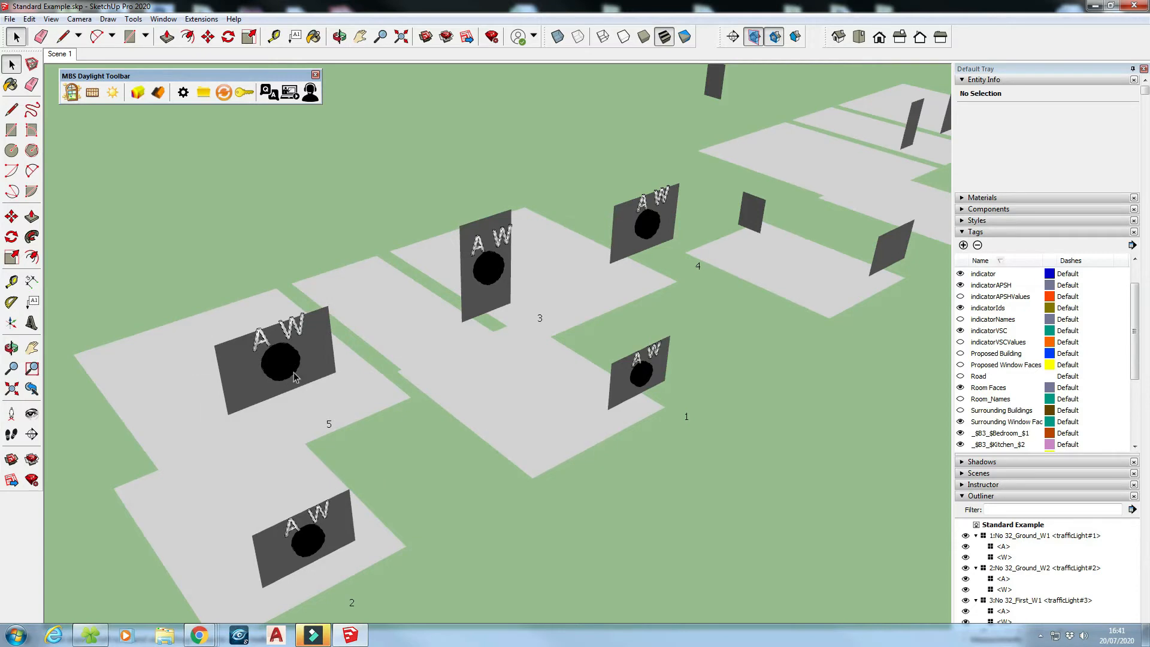
middle_drag(261, 376, 218, 306)
key(space)
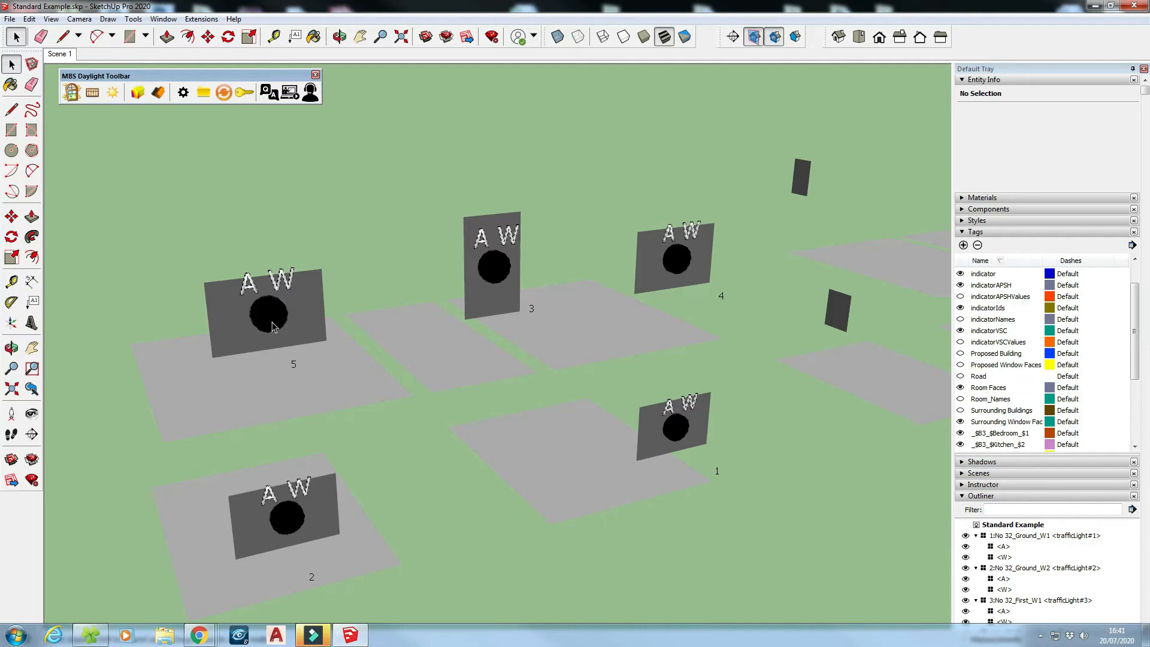
middle_drag(294, 290, 399, 289)
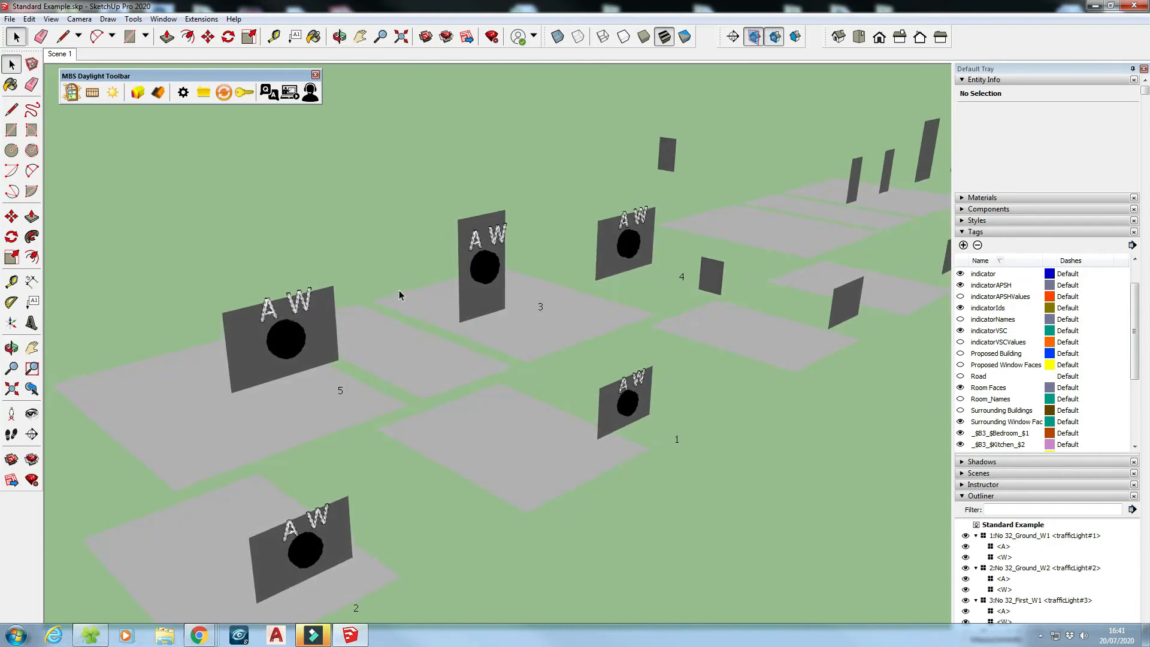
click(71, 92)
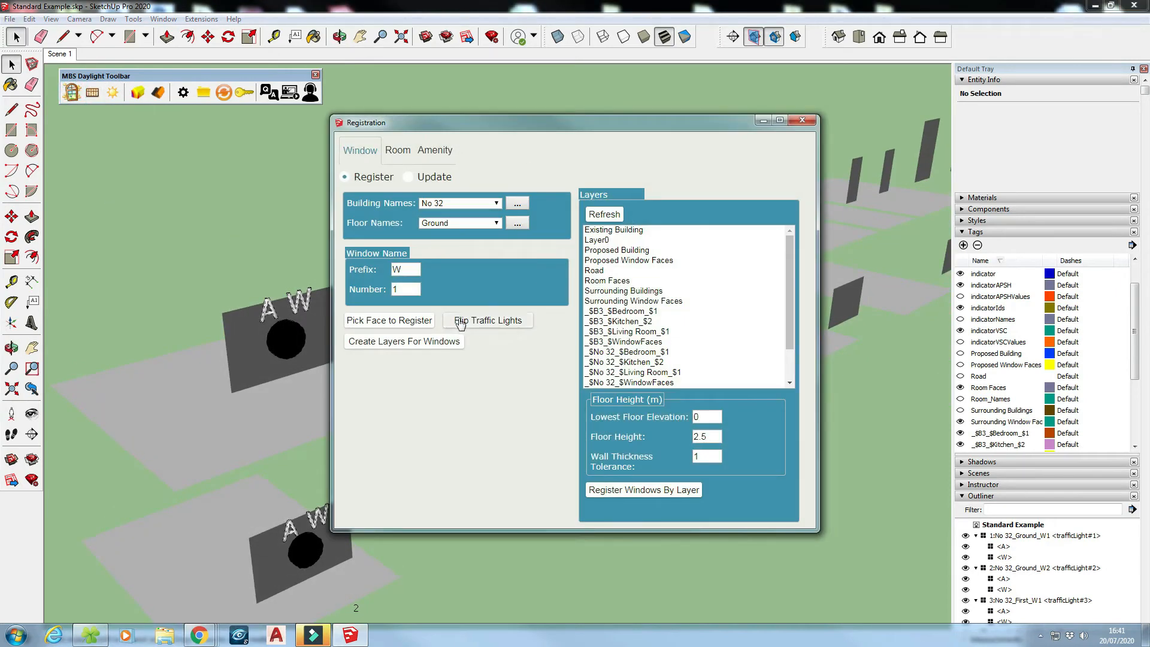
click(526, 321)
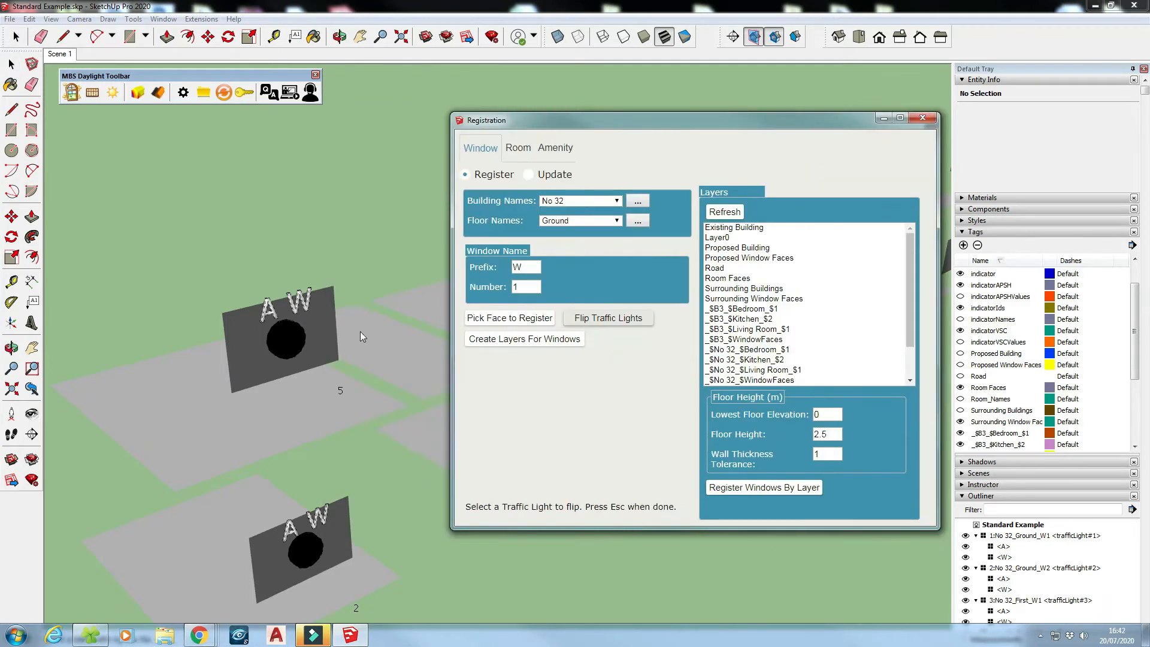
click(296, 339)
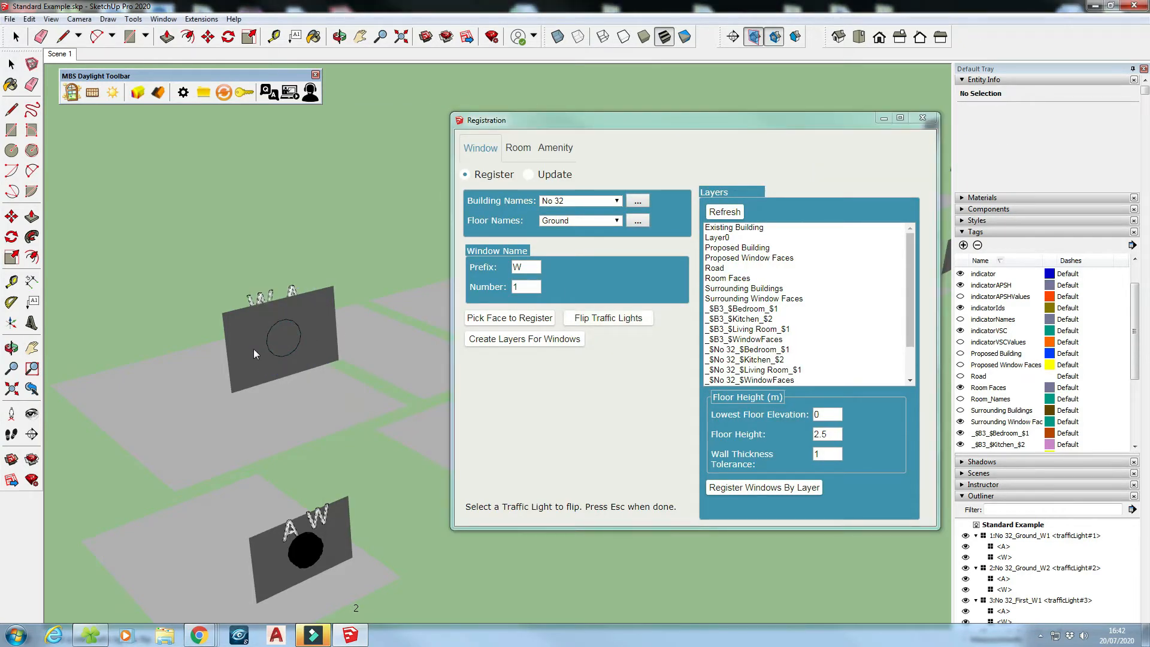
click(299, 340)
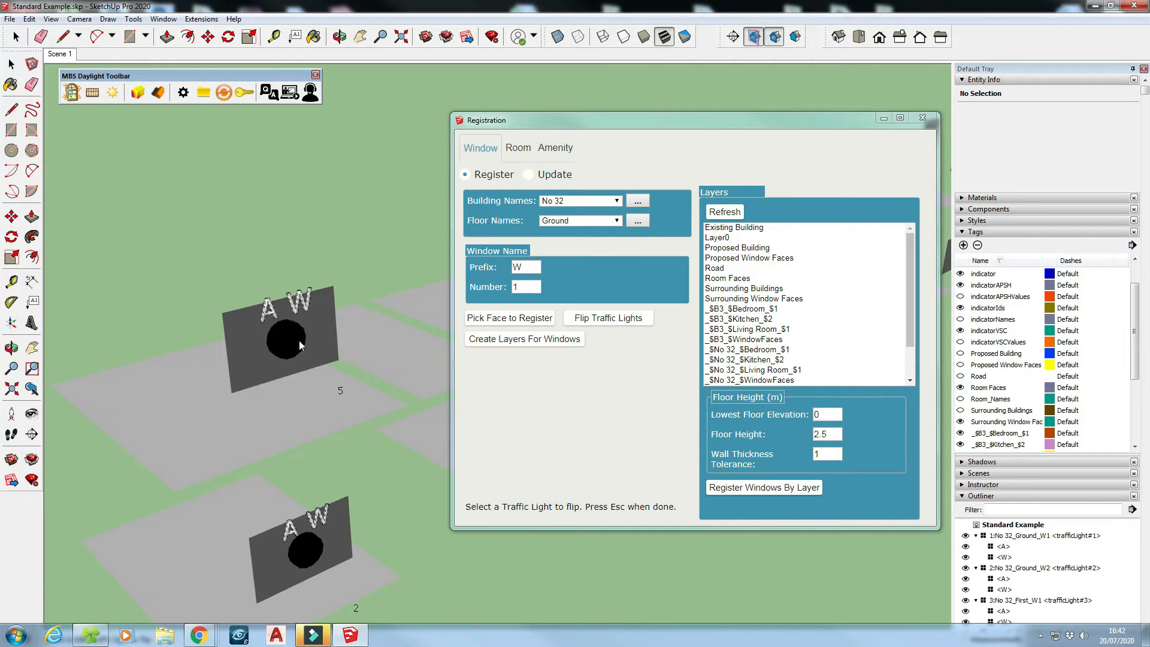
click(300, 340)
click(300, 340)
click(299, 340)
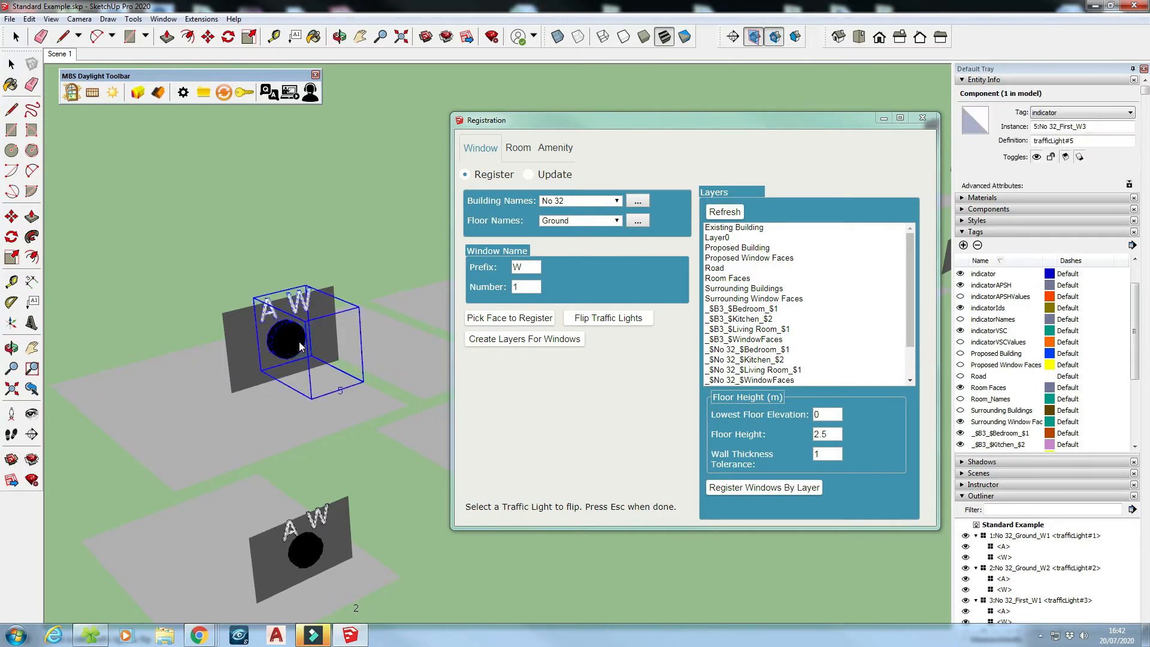
key(Escape)
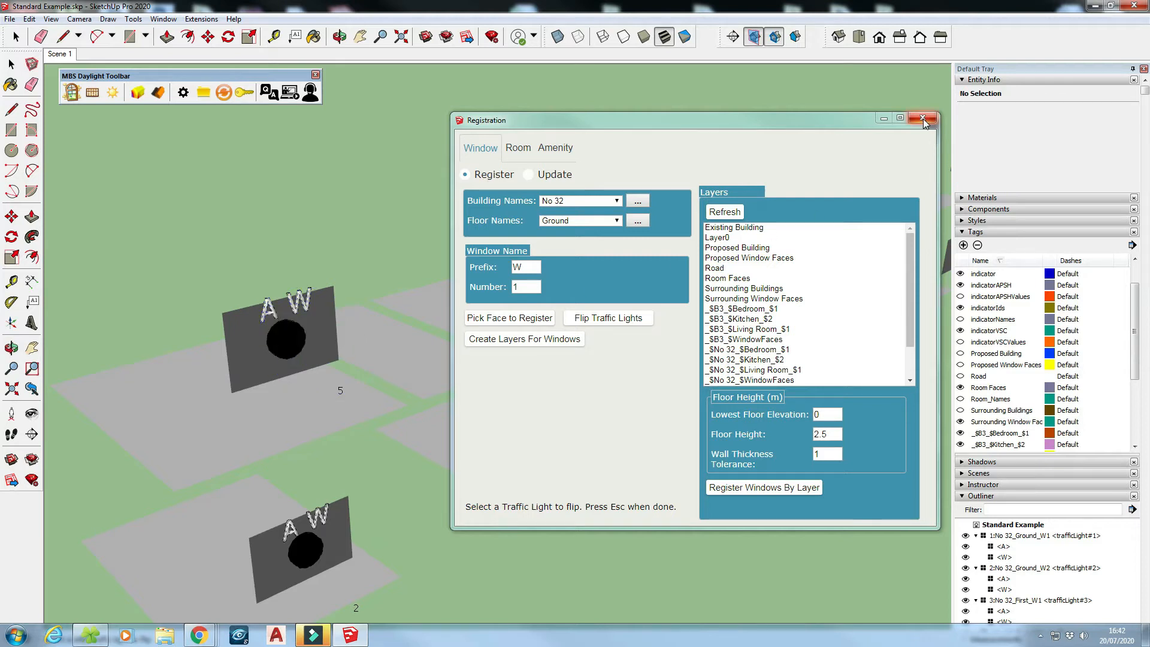
click(922, 119)
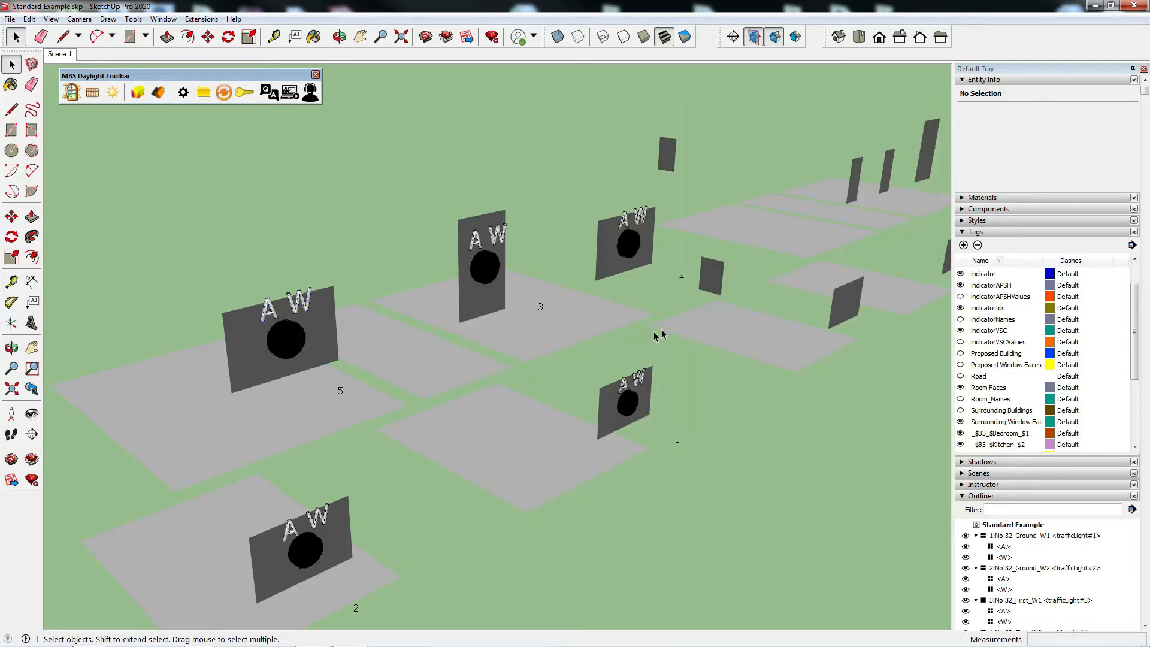
Register the building No 34 windows by layer from _$No 34_$WindowFaces
middle_drag(676, 336, 372, 395)
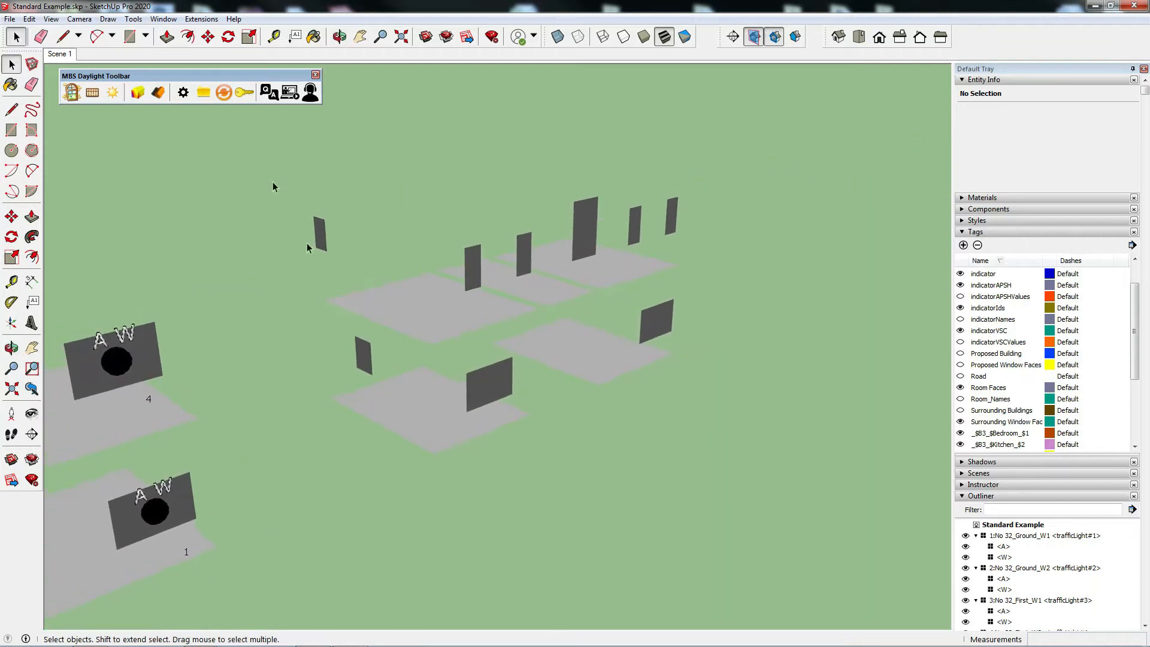
click(72, 92)
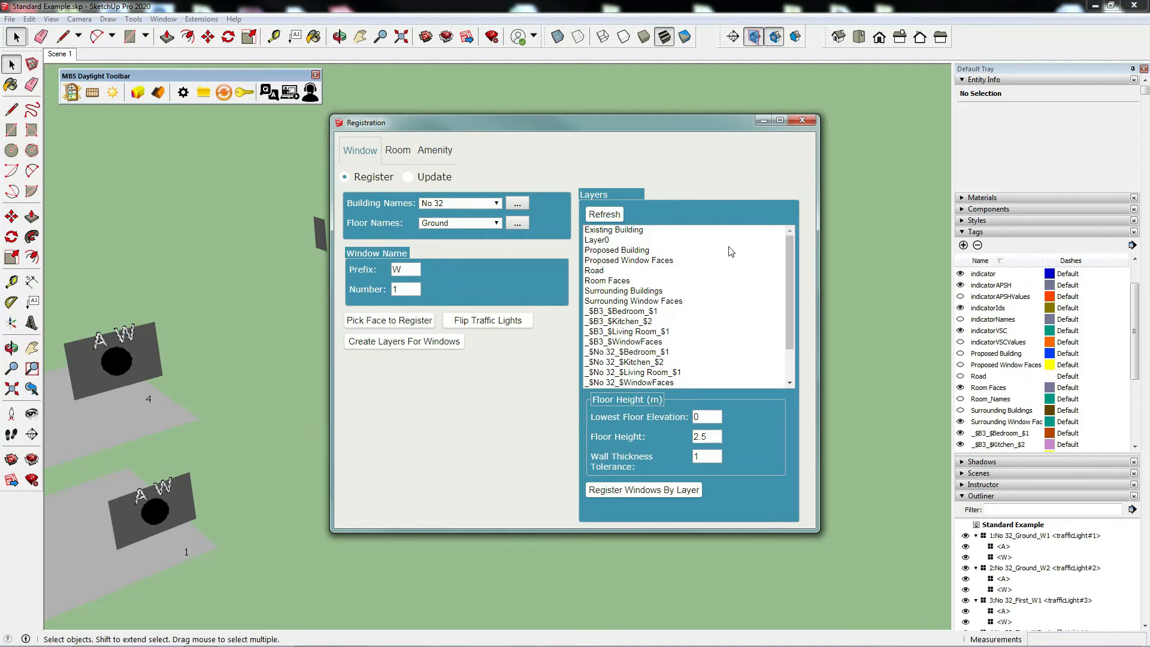
click(638, 355)
scroll(638, 357, down, 2)
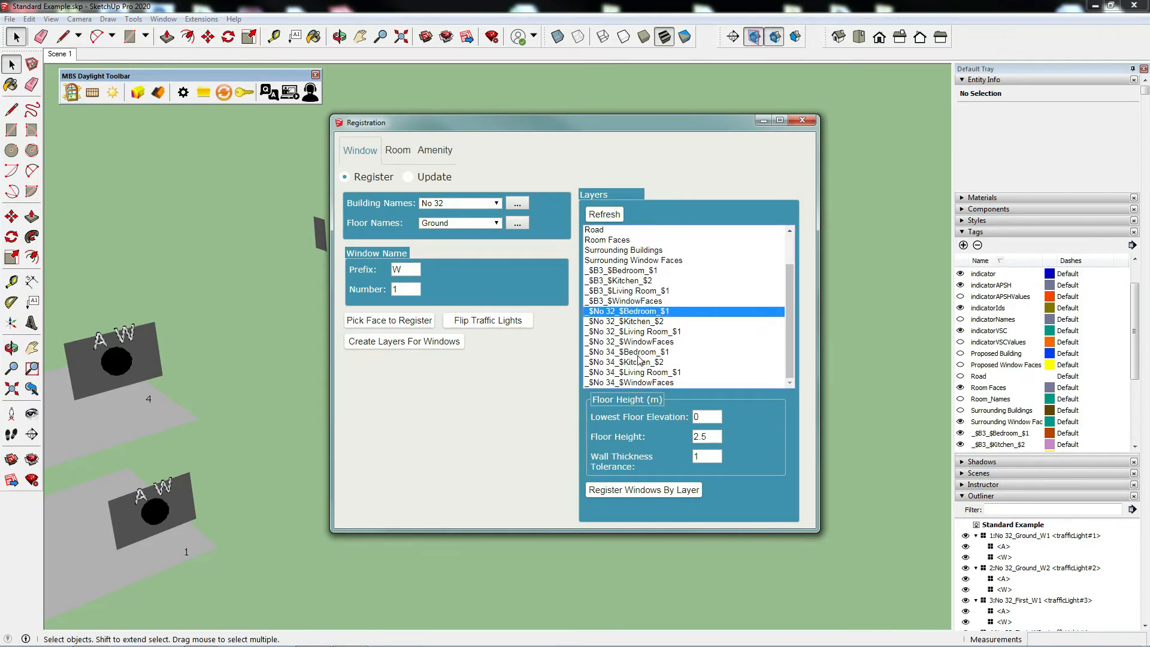
click(635, 384)
drag(619, 124, 893, 107)
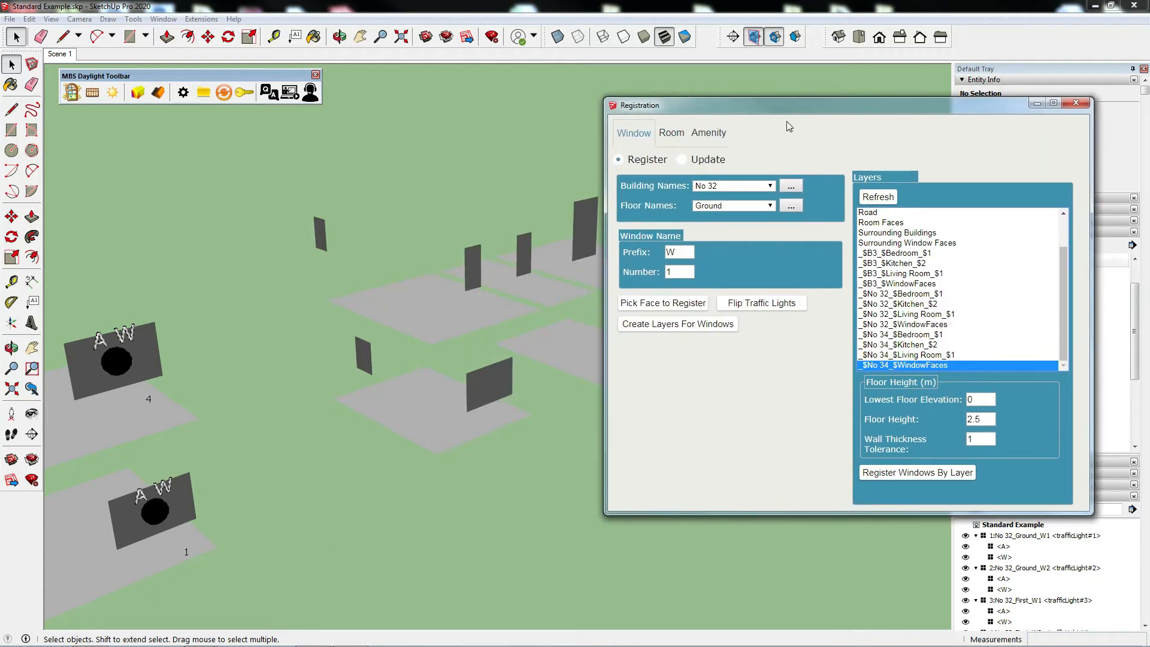
click(921, 473)
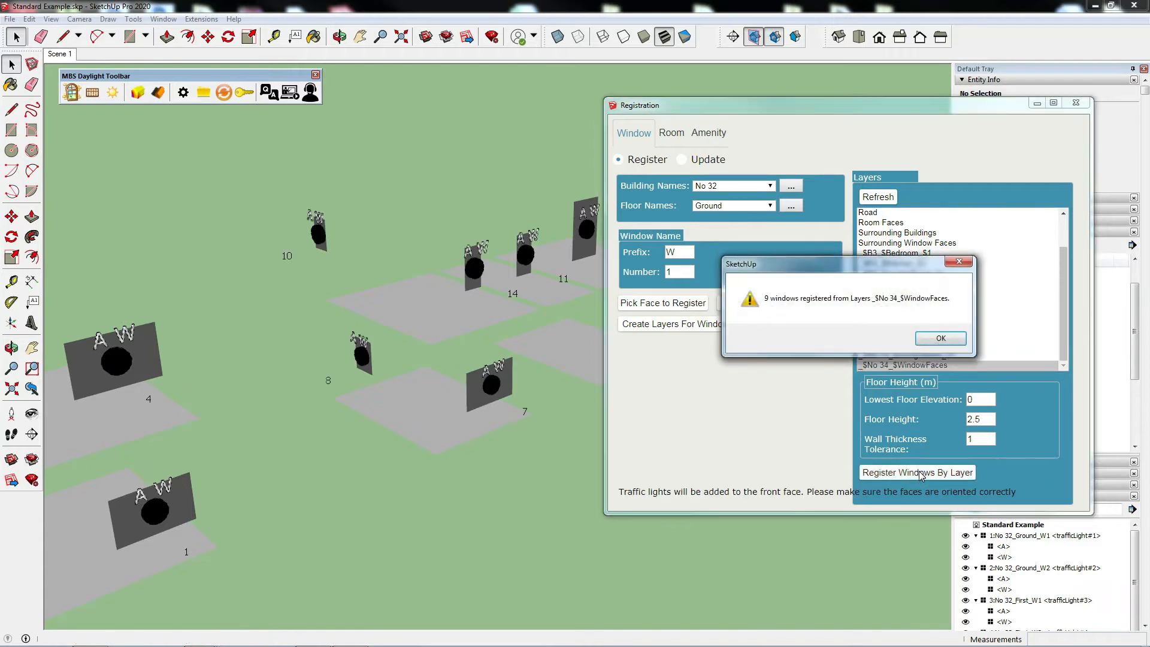
click(938, 339)
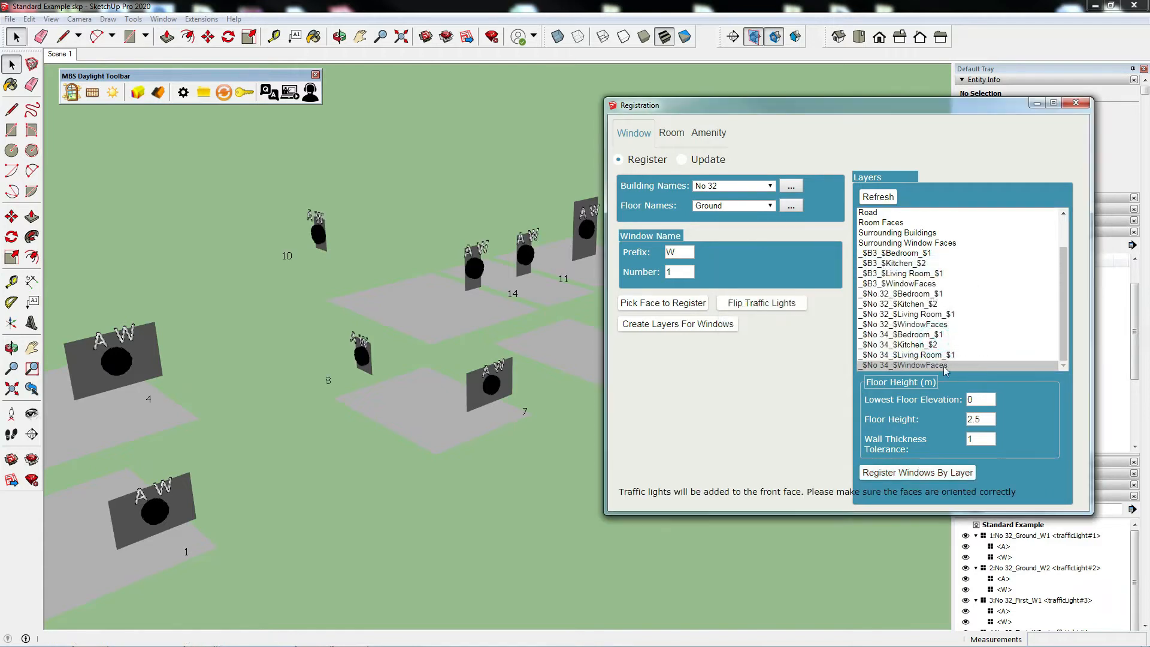
Register the building No 32 rooms by layer from _$No 32_$Bedroom_$1, _$No 32_$Kitchen_$2 and _$No 32_$Living Room_$1
middle_drag(468, 171, 410, 252)
scroll(424, 243, down, 3)
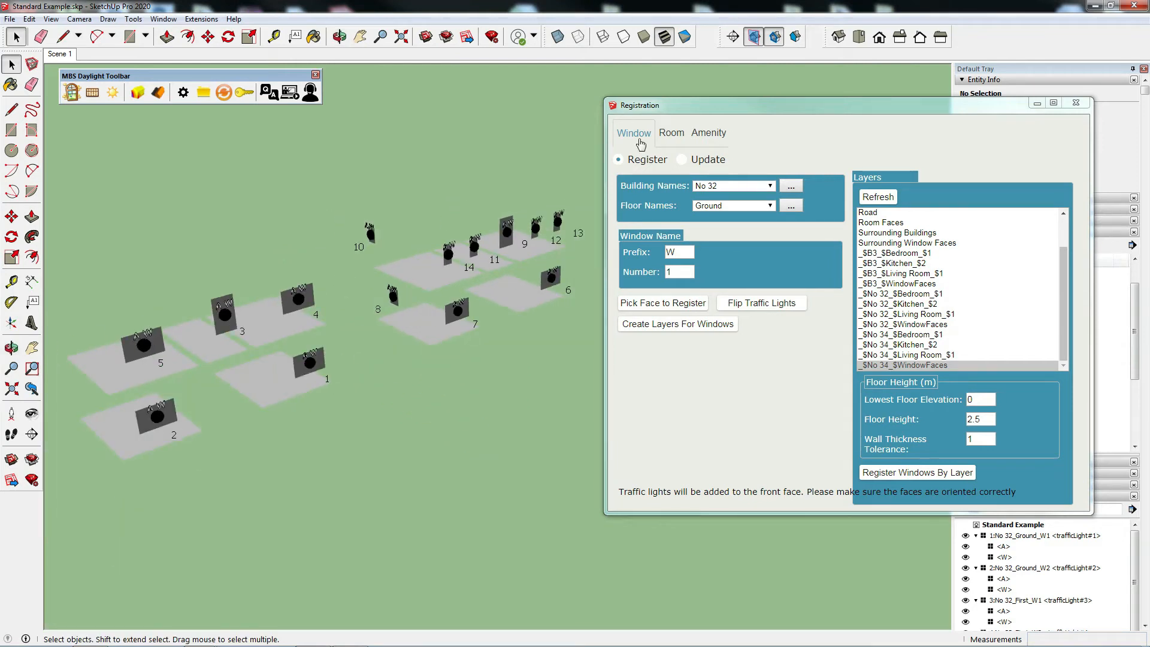
click(672, 137)
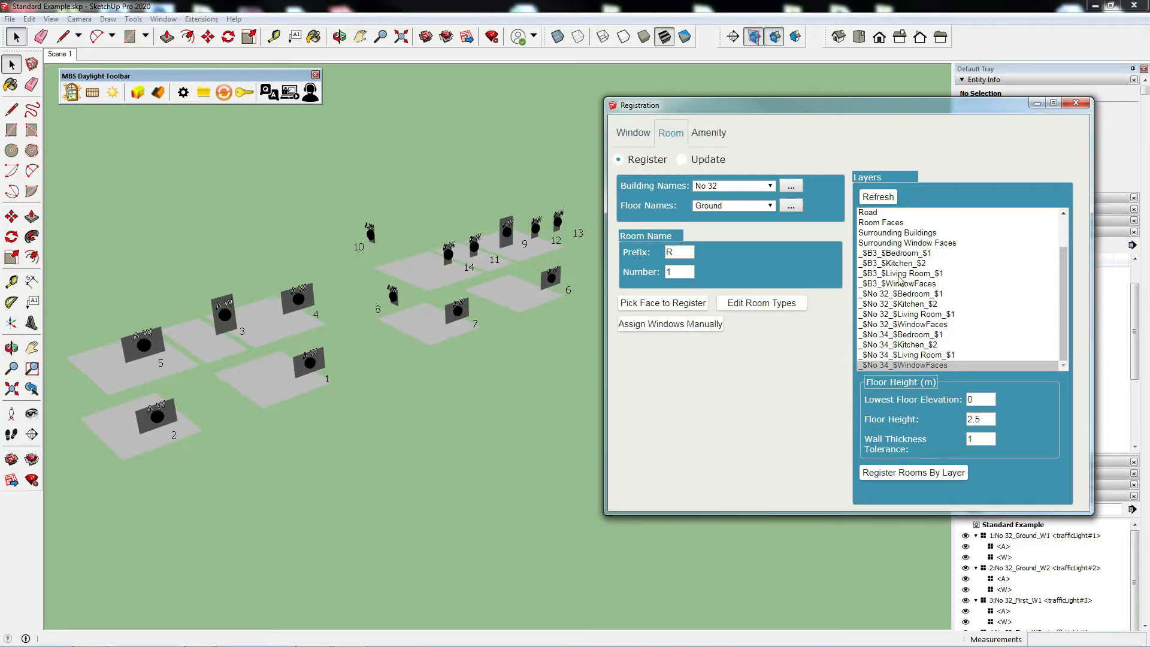
click(912, 294)
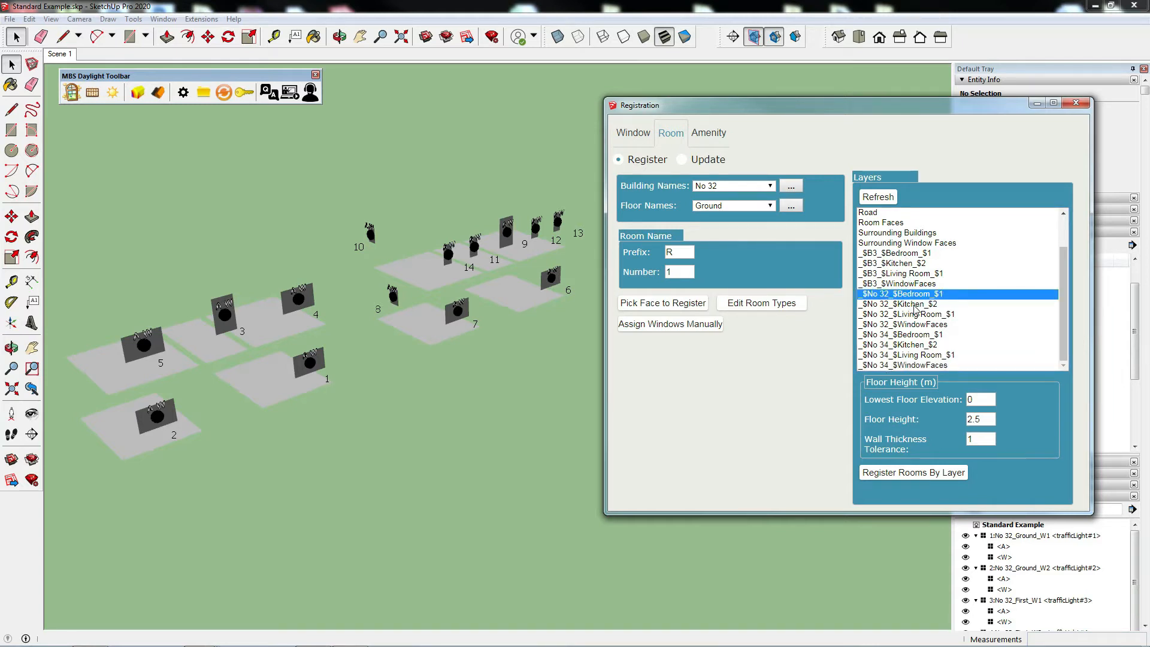
shift+click(914, 307)
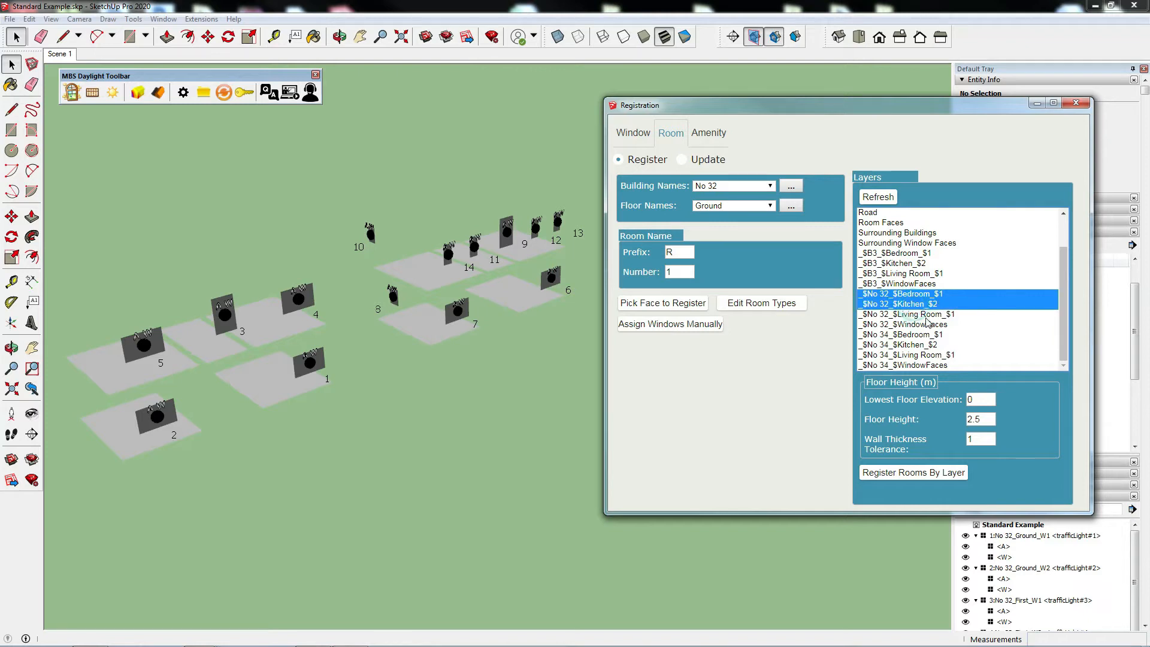
shift+click(912, 315)
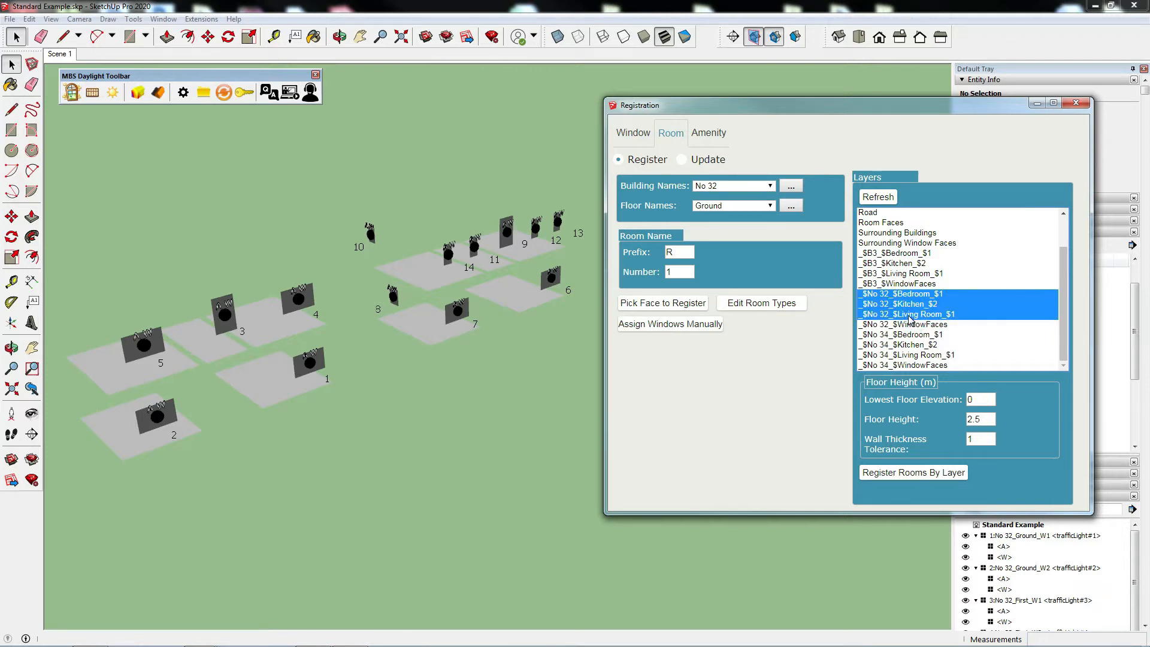
click(900, 474)
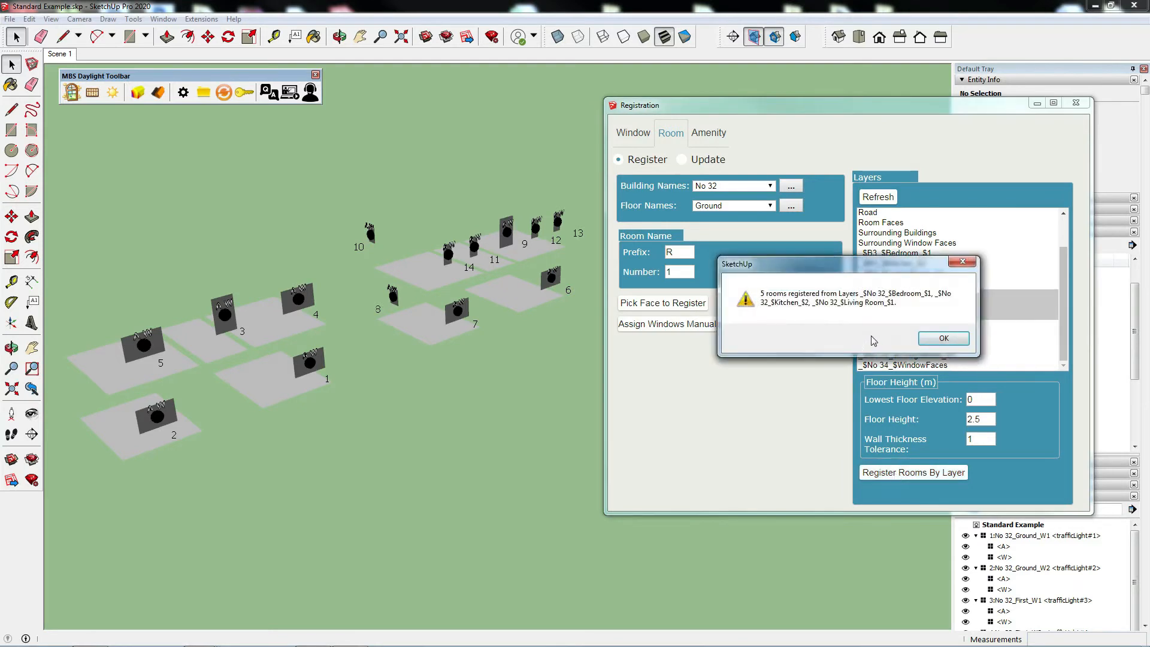
click(944, 339)
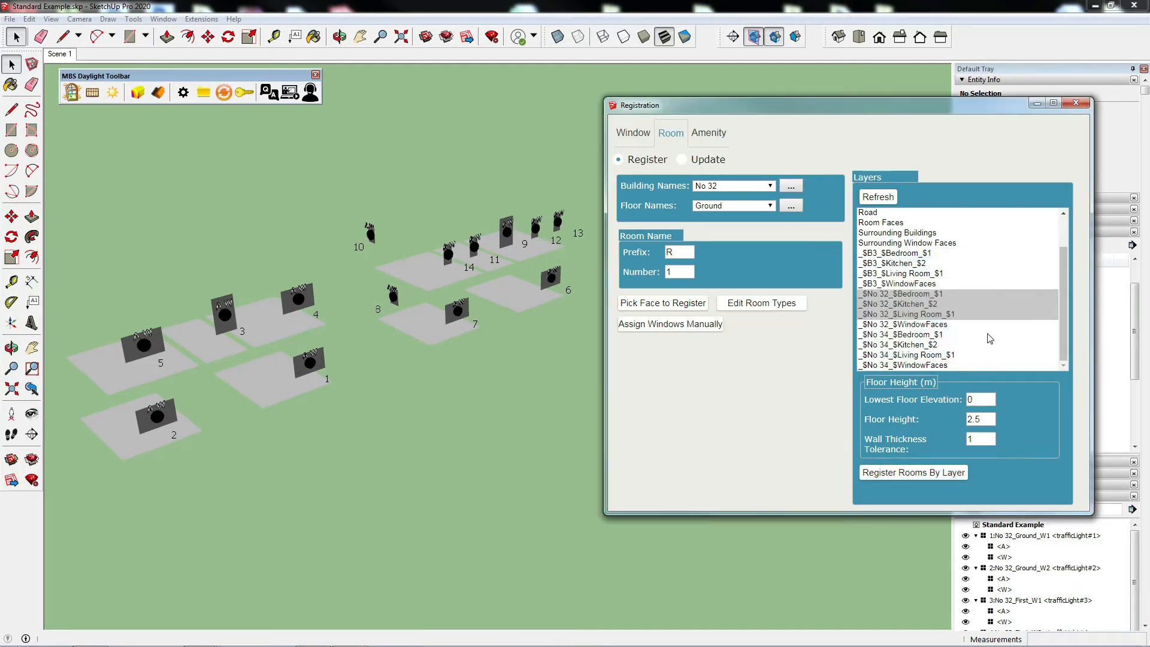
Register the building No 34 rooms by layer from _$No 34_$Bedroom_$1, _$No 34_$Kitchen_$2 and _$No 34_$Living Room_$1
click(913, 335)
shift+click(914, 345)
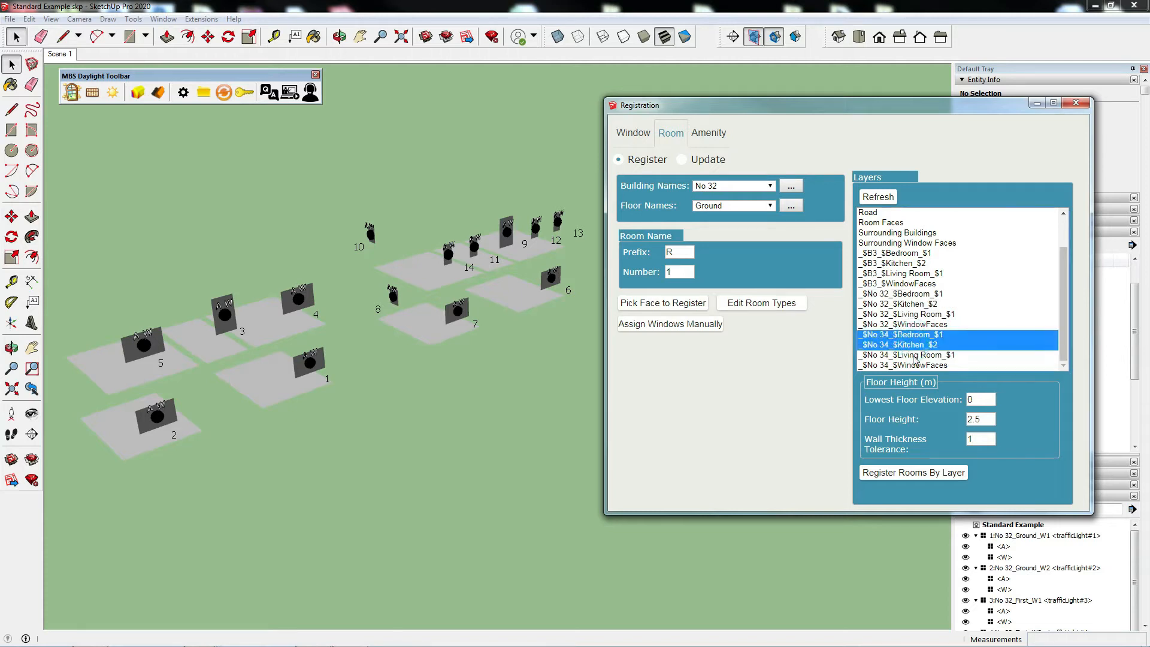
shift+click(913, 355)
click(924, 477)
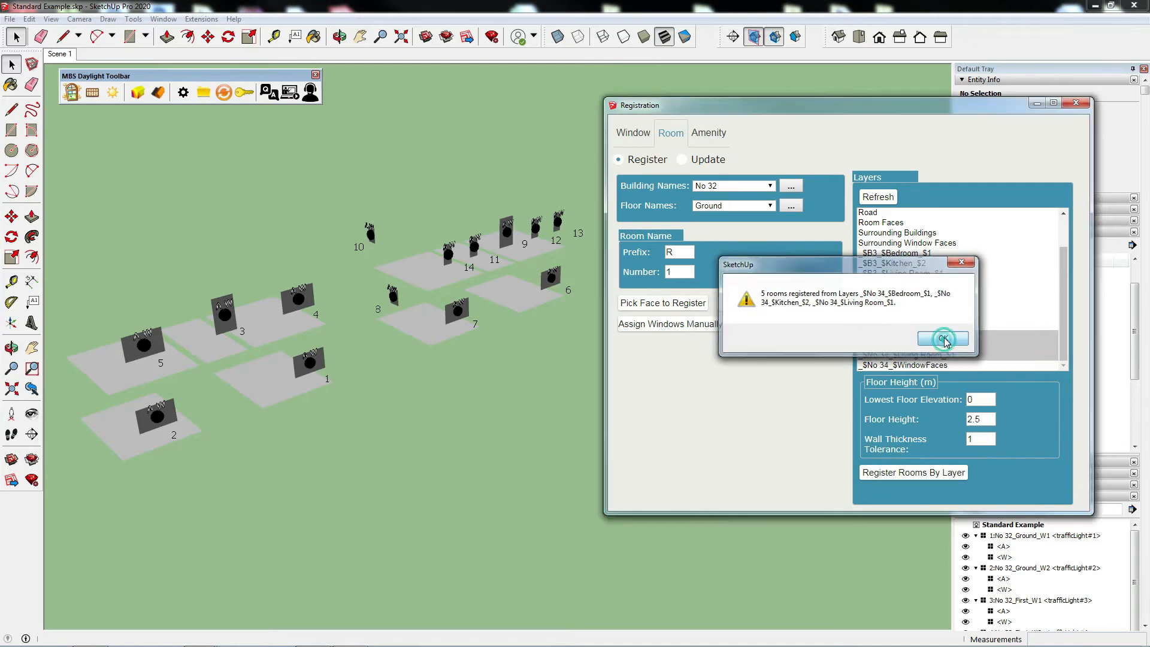
click(944, 339)
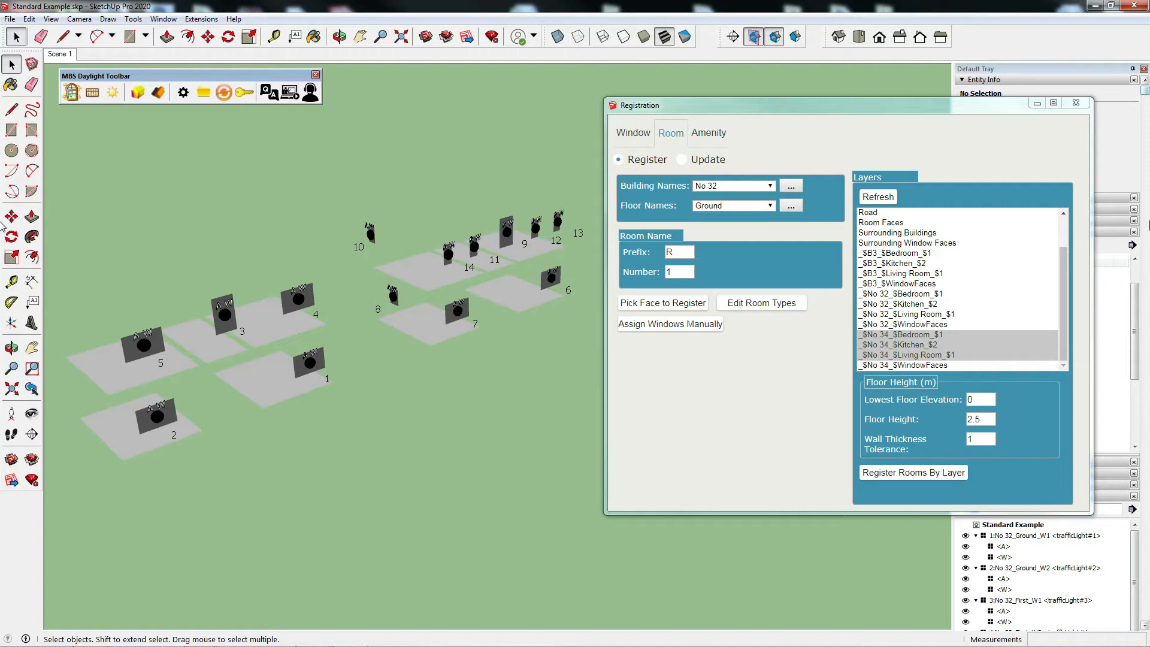
Switch room registration to Update and query each building No 32 room face to check its assigned windows
click(683, 160)
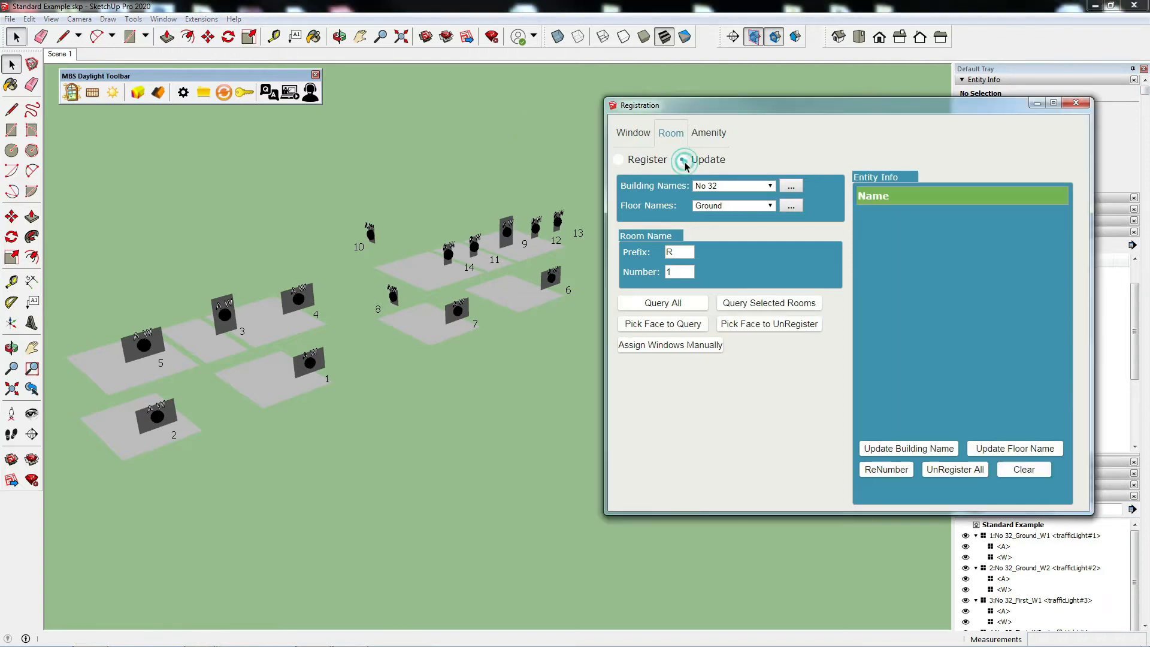
drag(790, 112, 624, 128)
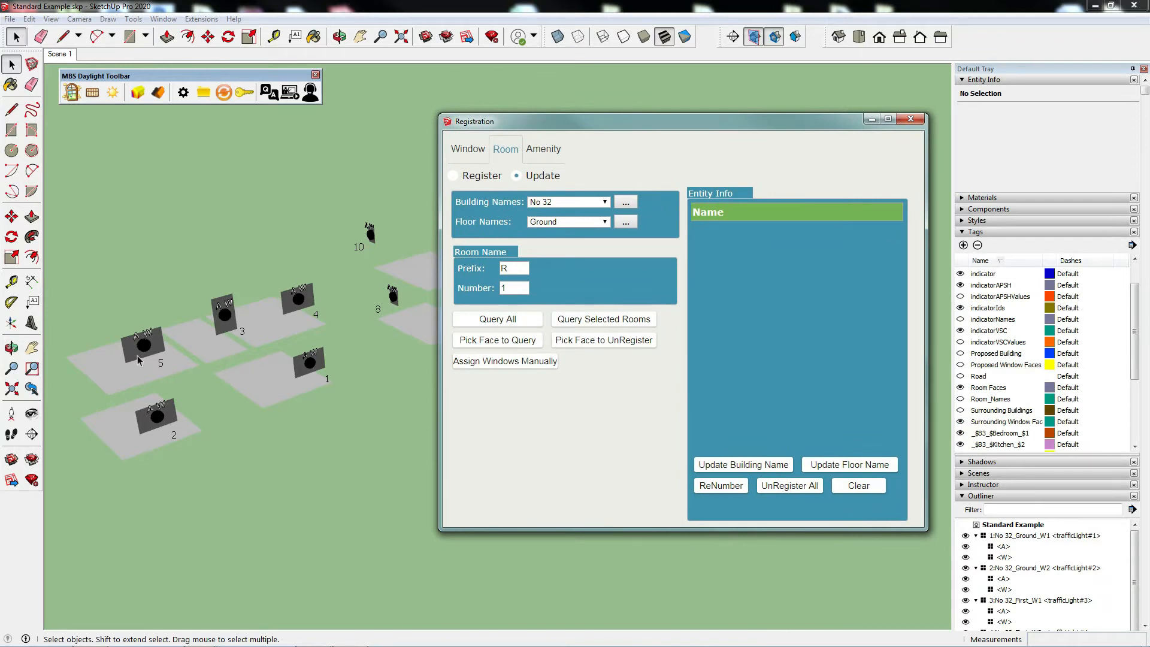
middle_drag(225, 385, 246, 368)
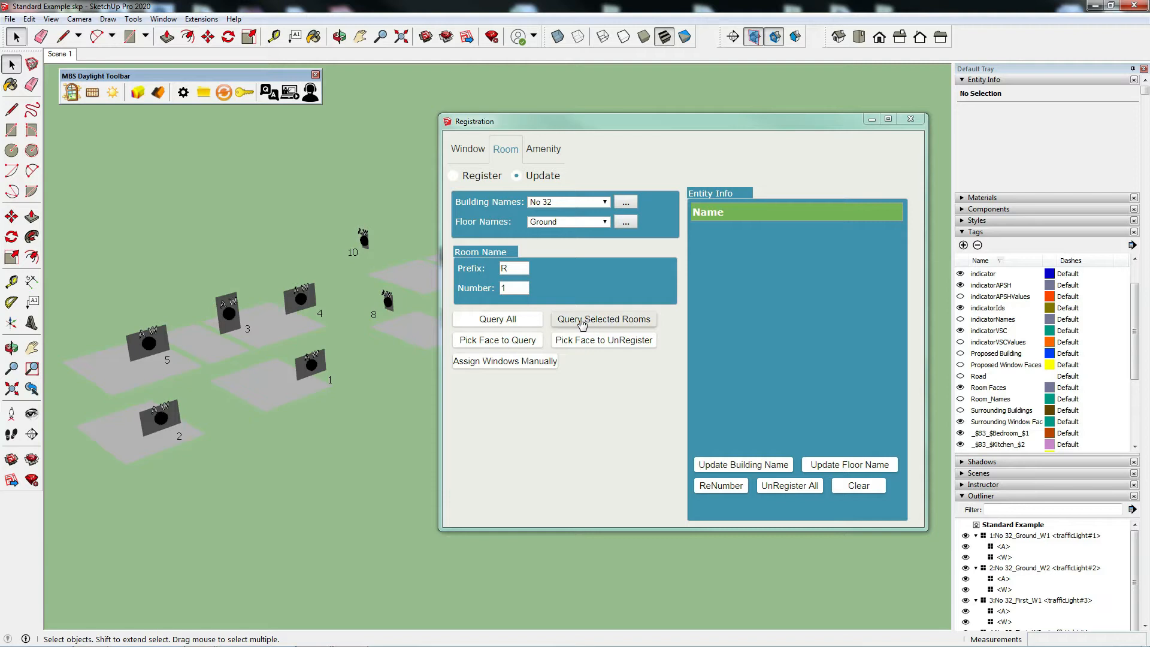
click(530, 342)
click(106, 432)
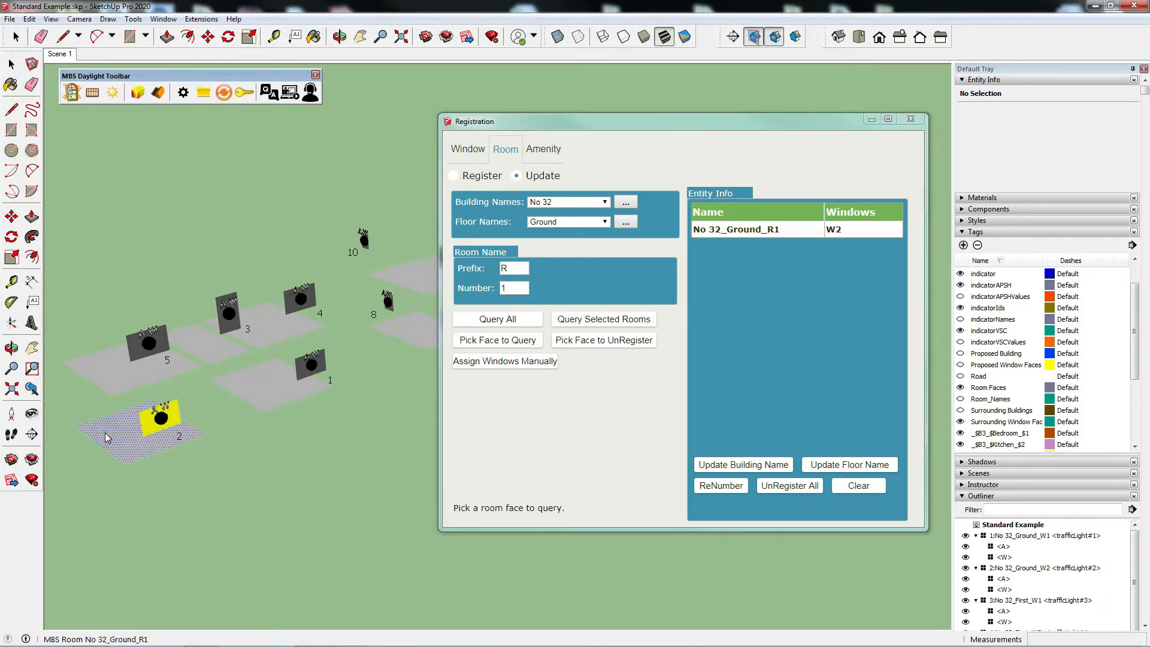
click(260, 372)
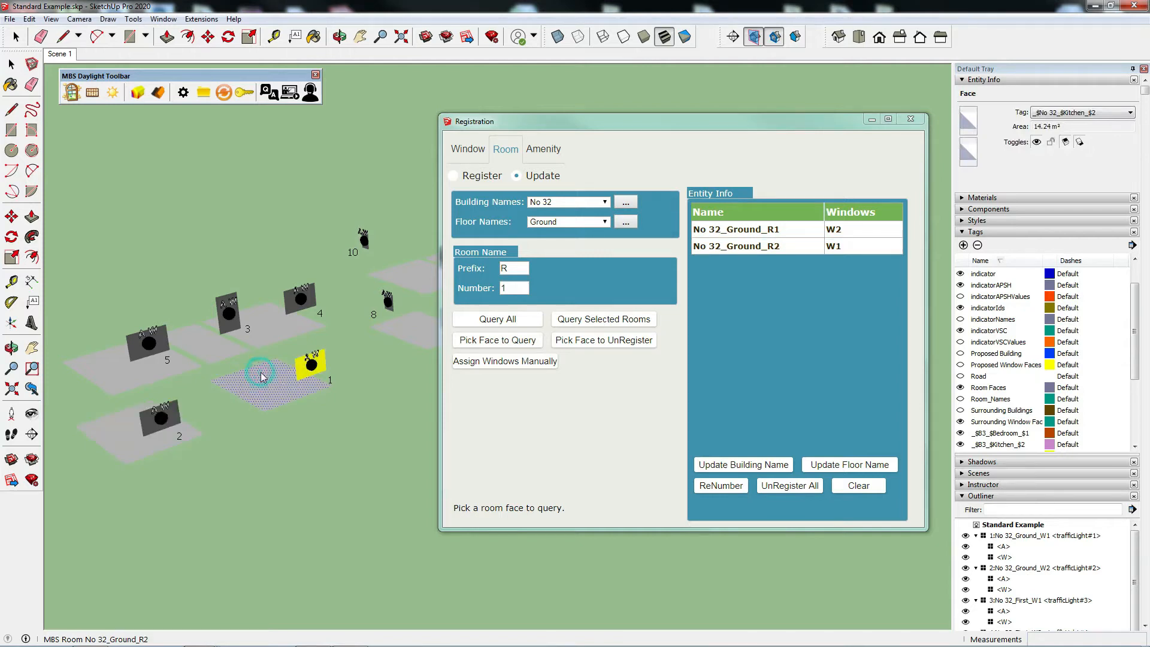
click(272, 336)
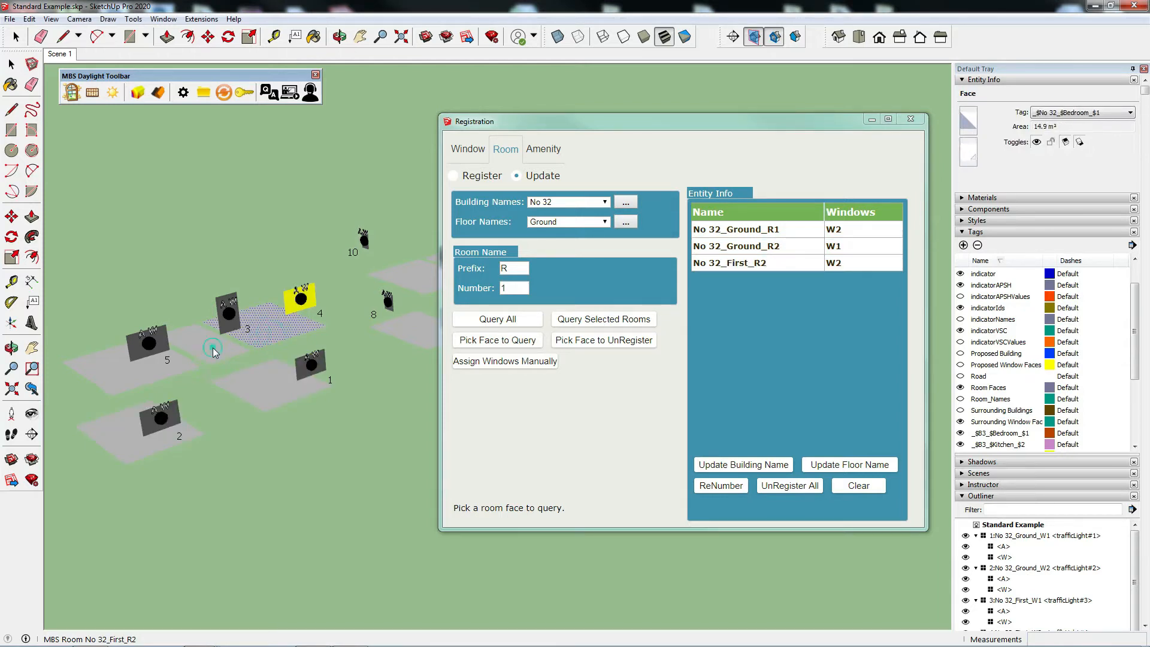
click(213, 347)
click(130, 381)
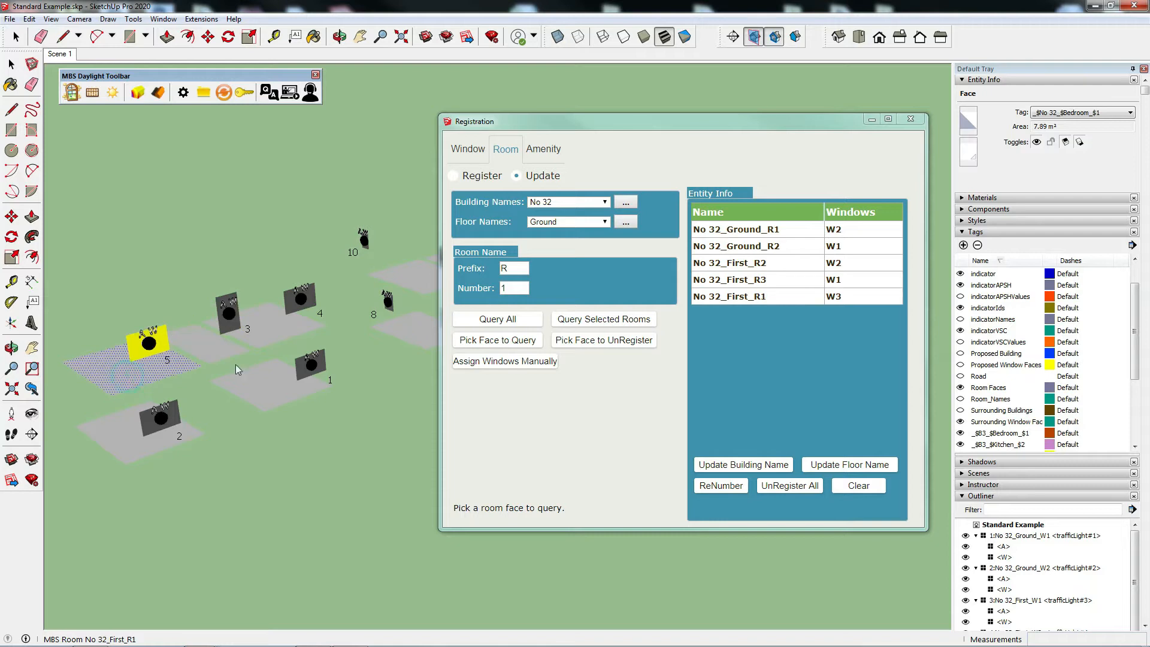
Query the building No 34 room faces and all rooms for their assigned windows, and close the registration dialog
drag(609, 122, 769, 129)
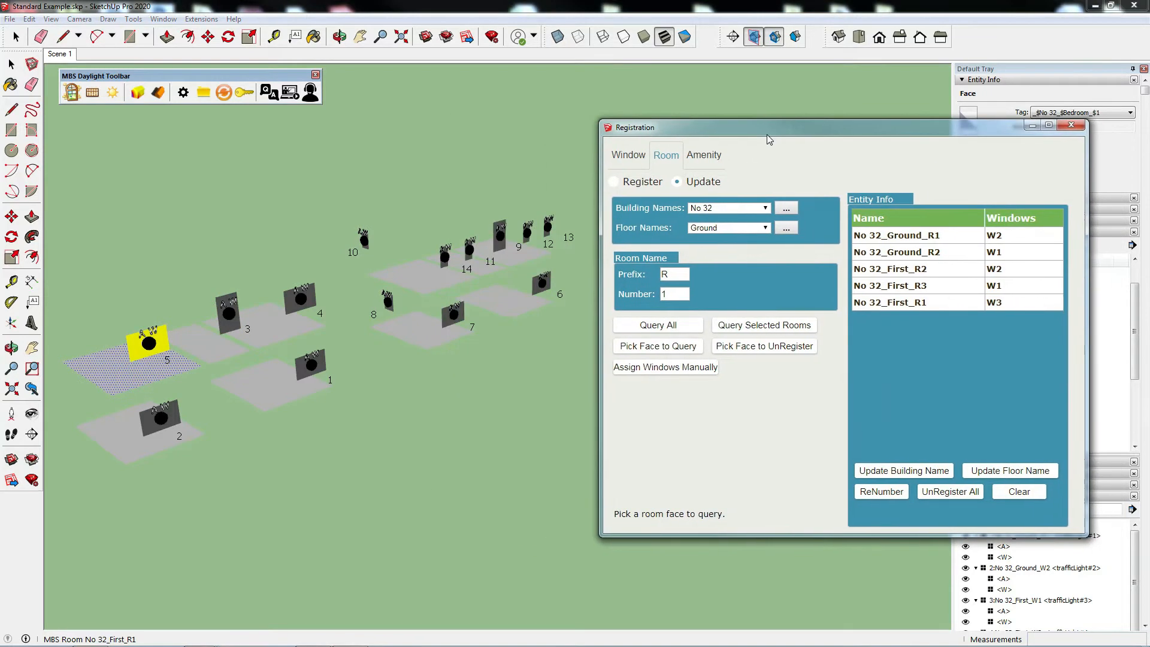
click(513, 261)
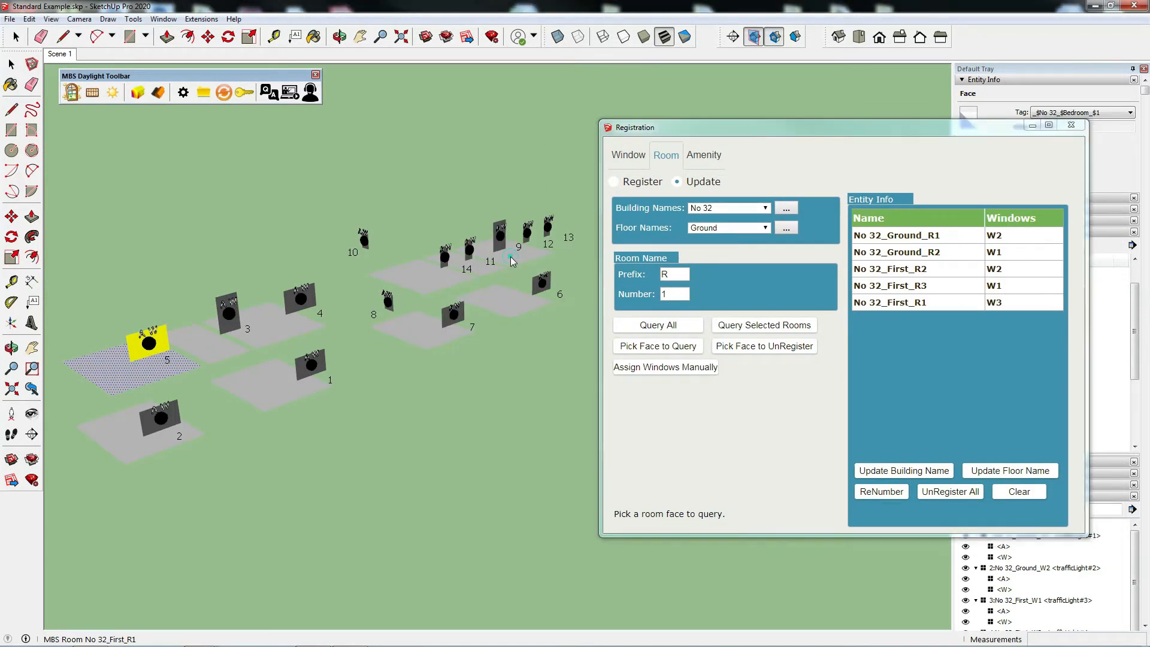
click(513, 303)
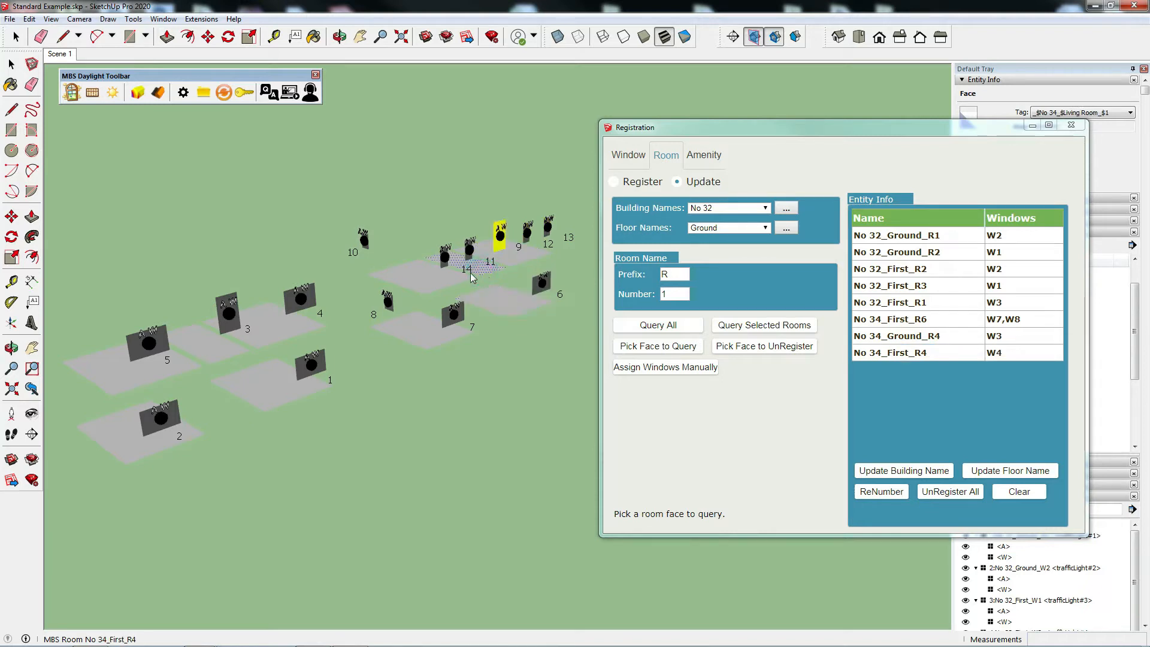
click(431, 285)
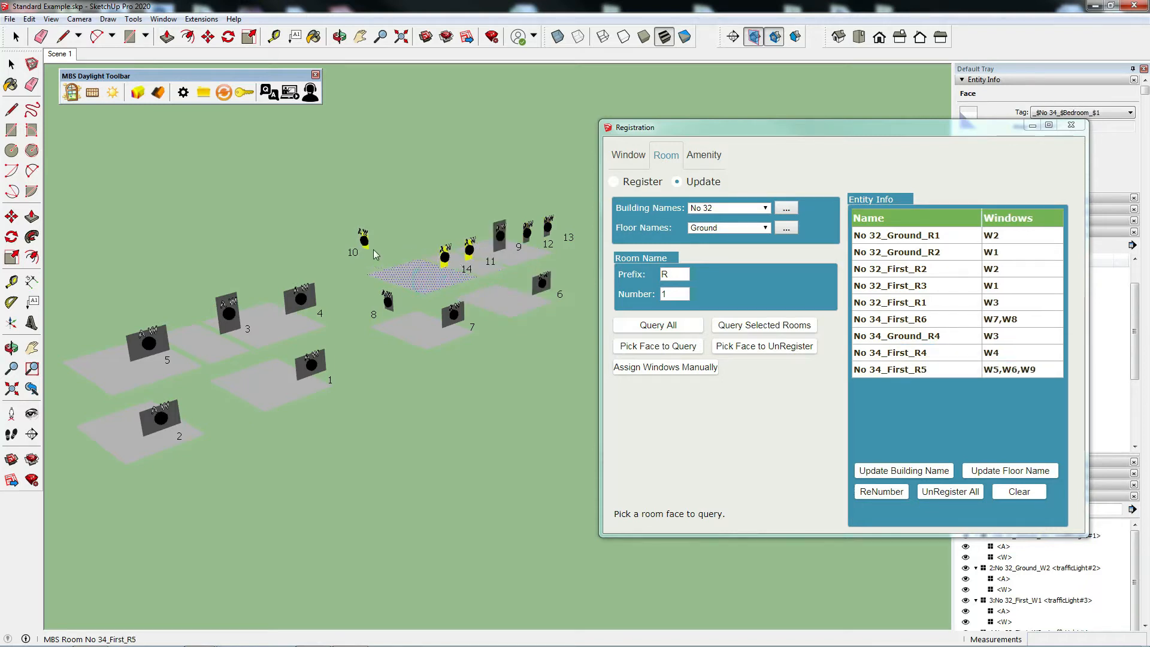
click(413, 319)
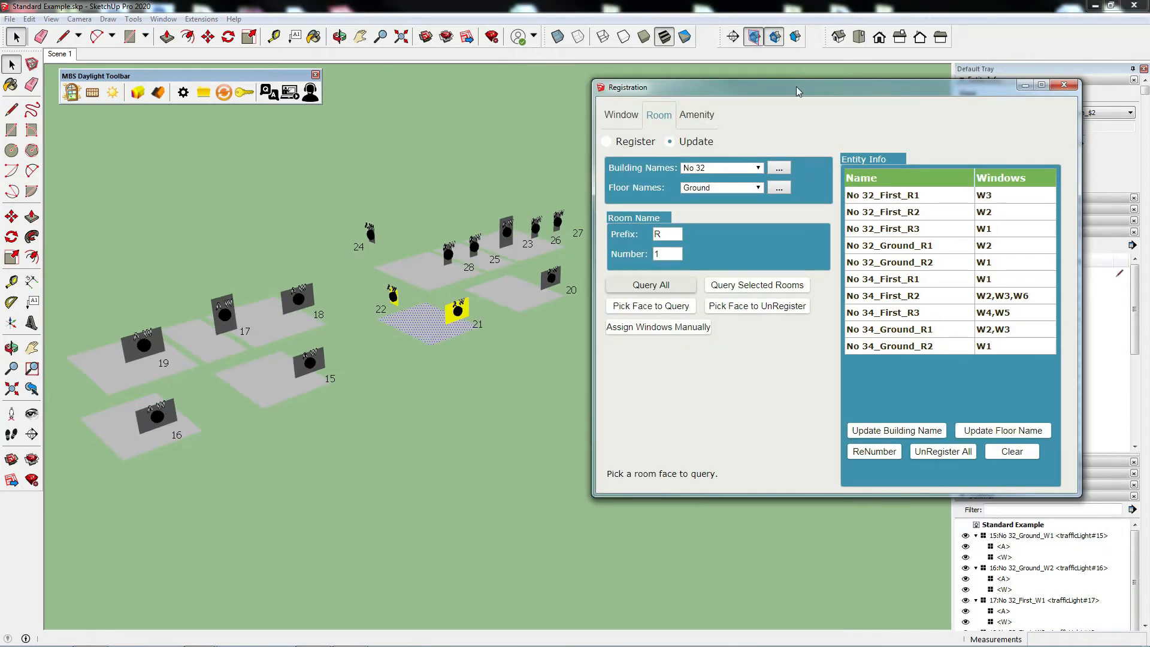
drag(797, 90, 701, 108)
click(970, 99)
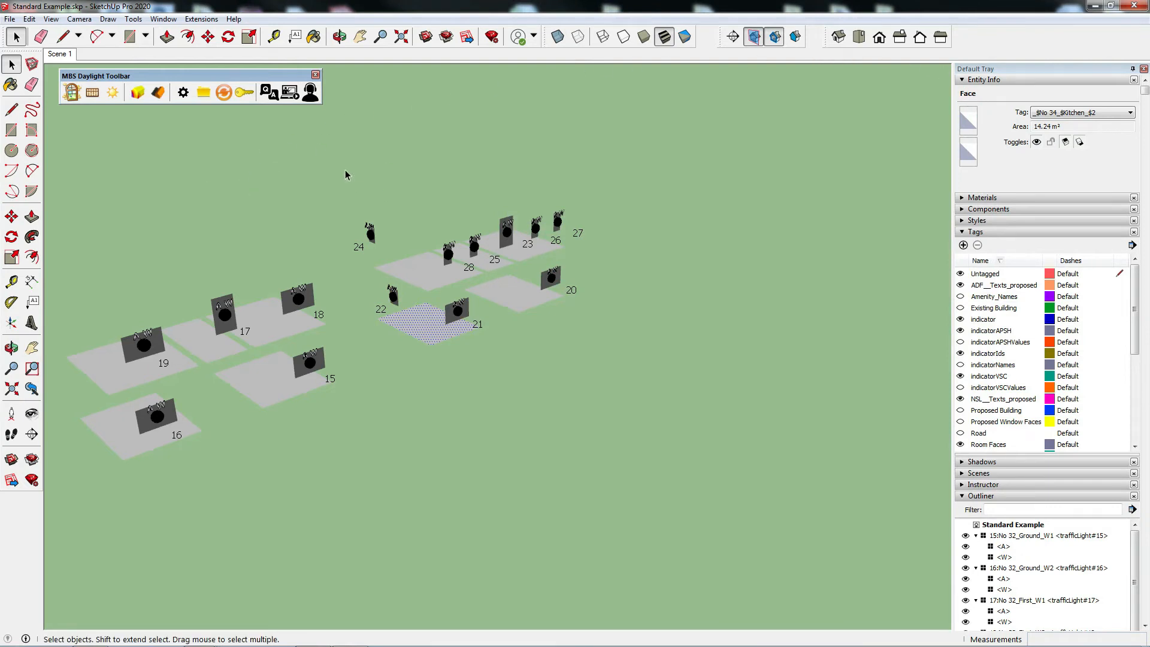
Set the project's analysis type to Neighbour with London as BRE location, save the settings and close the dialog
click(184, 93)
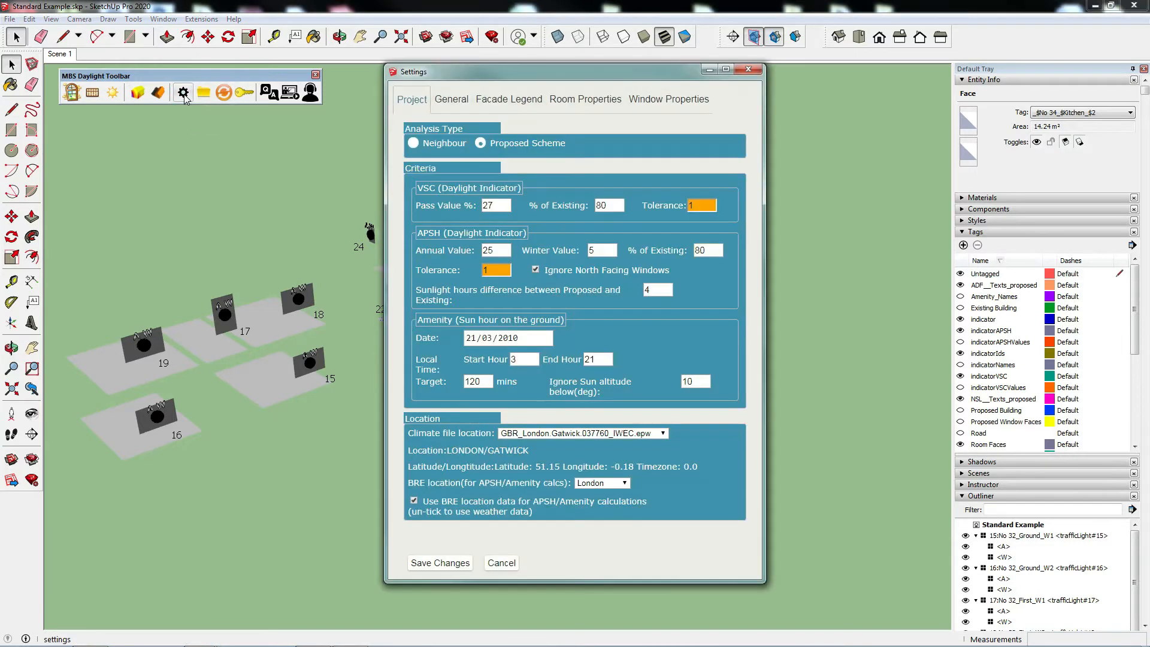
drag(468, 82, 427, 63)
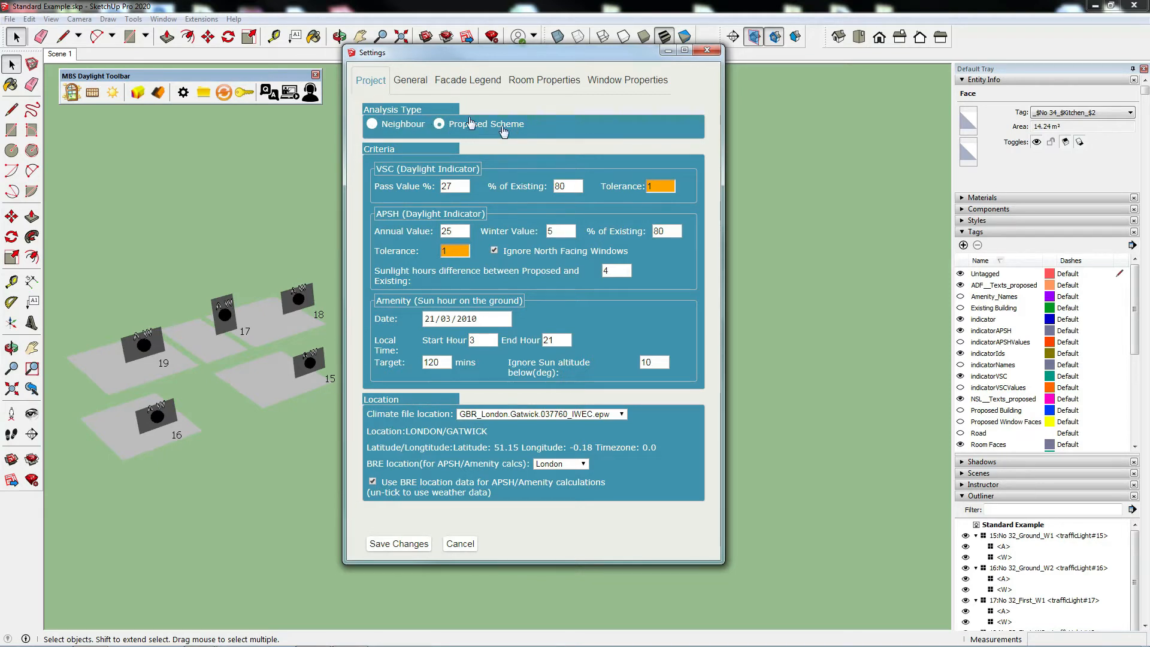
click(372, 124)
click(563, 464)
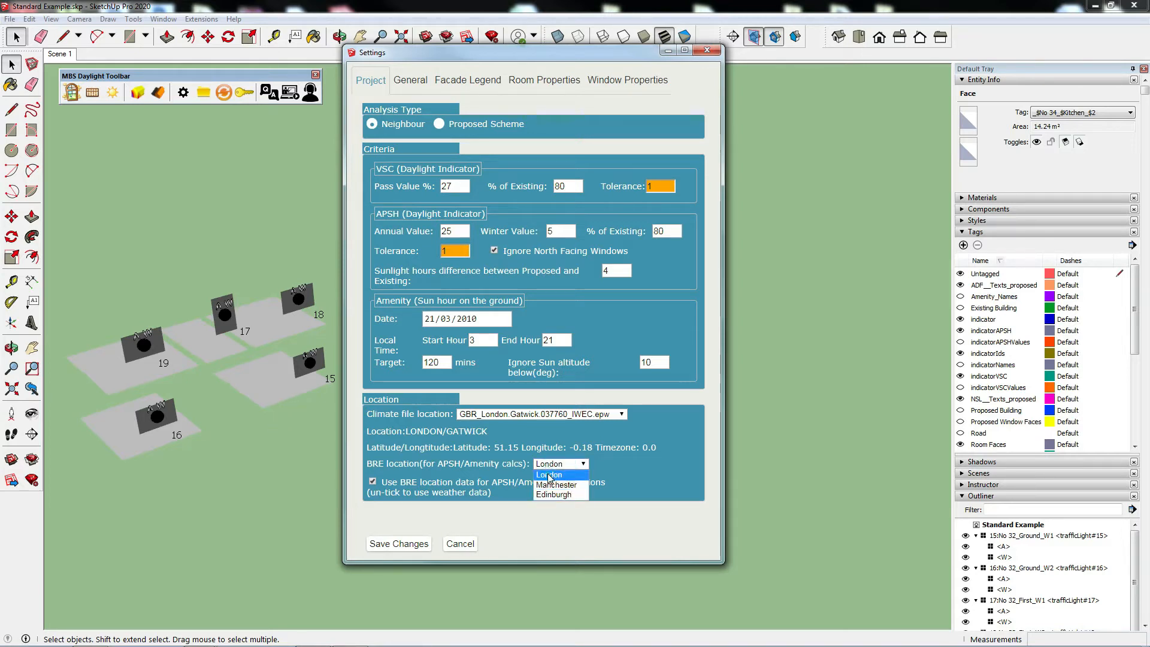
click(550, 475)
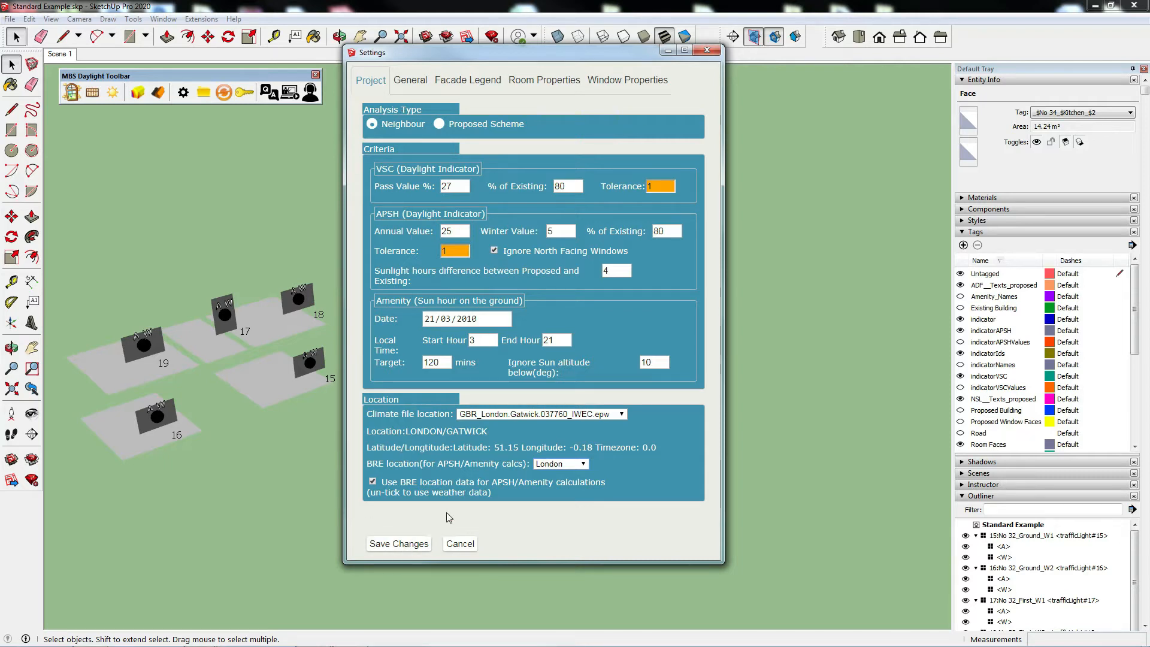
click(407, 547)
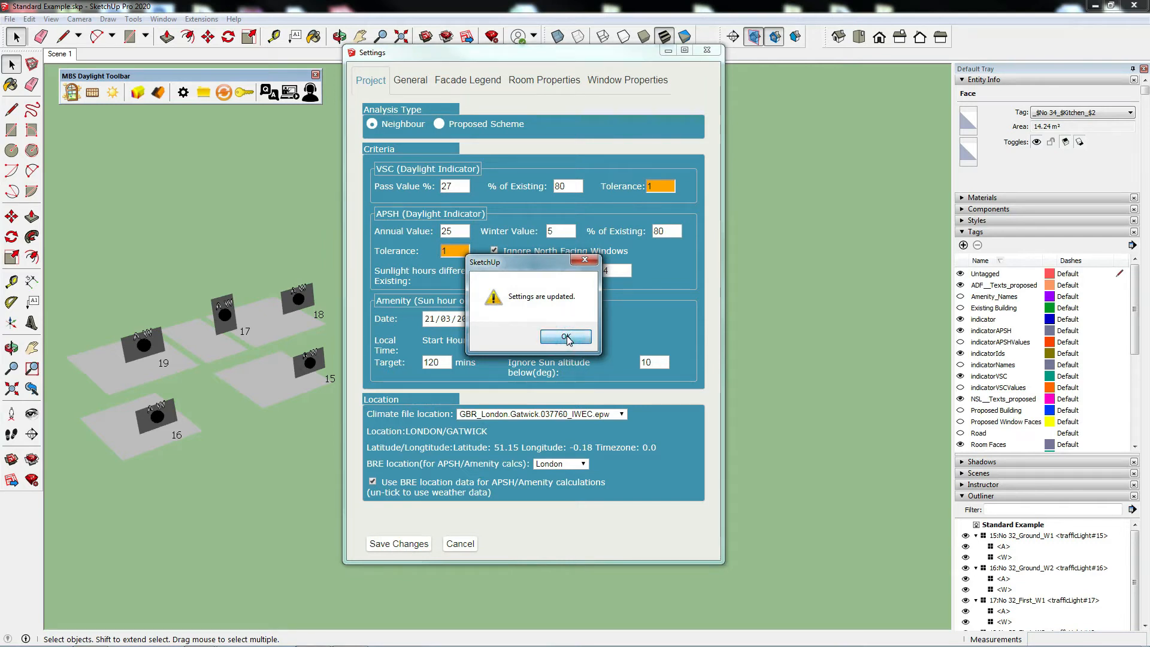
click(566, 337)
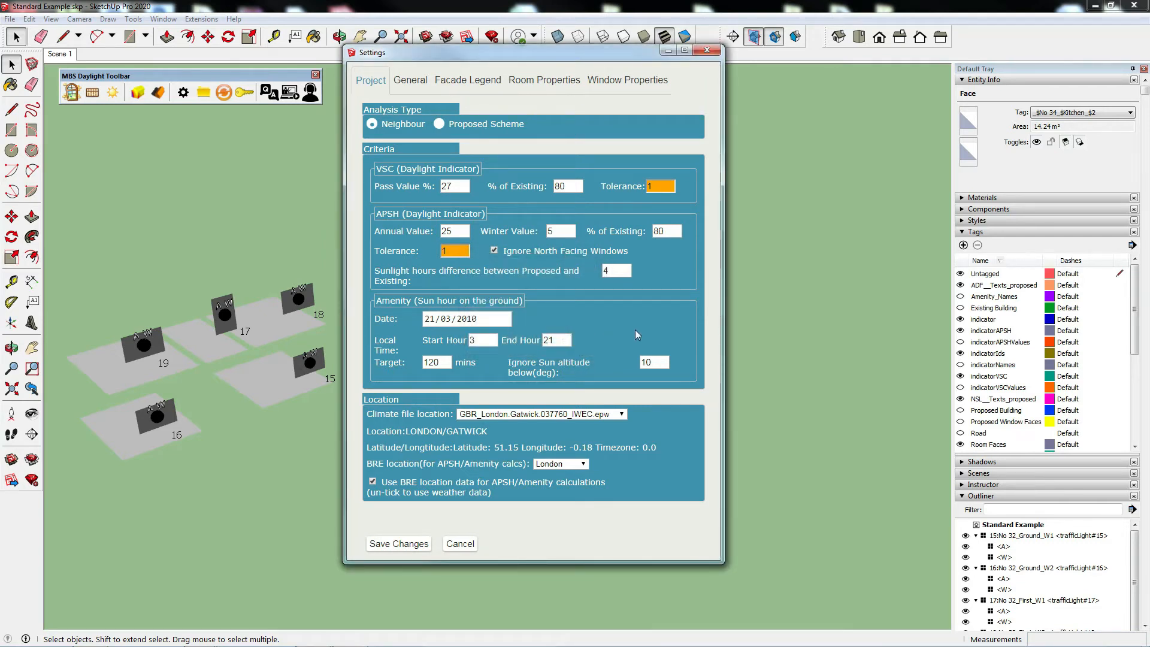
click(707, 50)
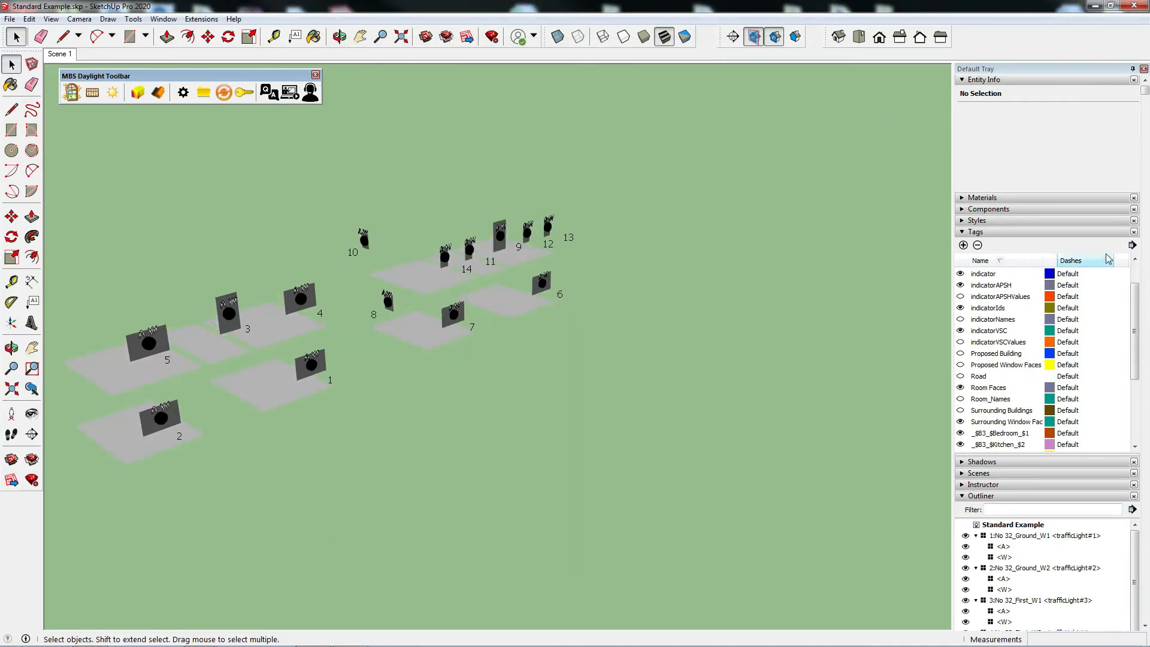
Turn on the visibility of all tags so the whole site model is shown
click(1133, 245)
click(1101, 247)
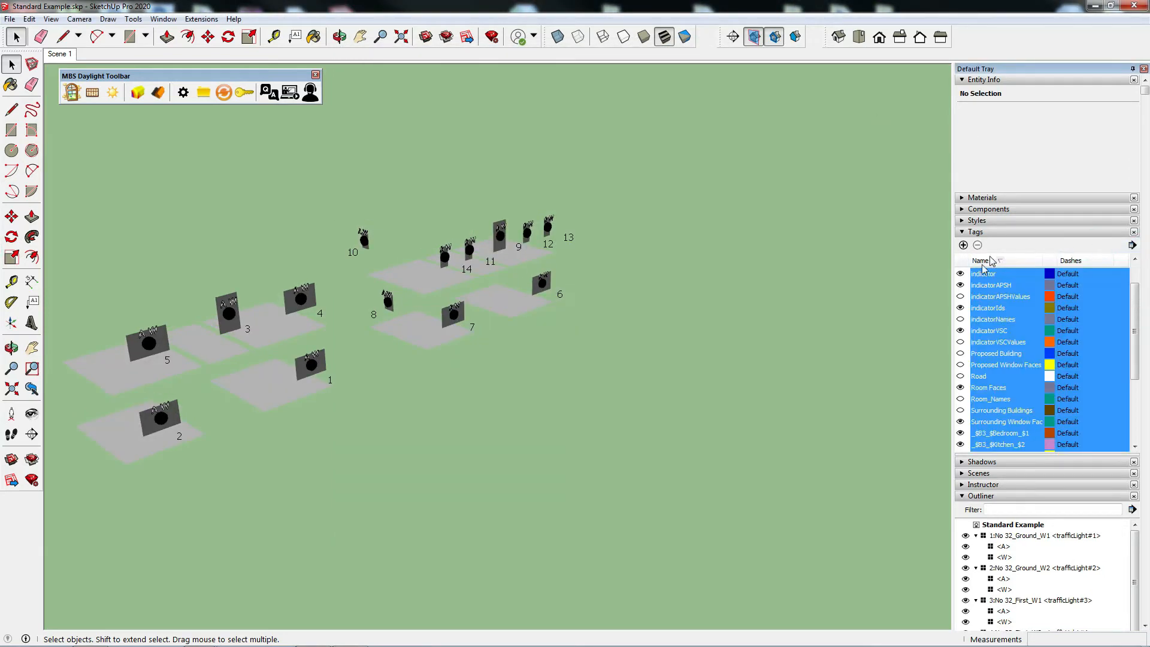
click(961, 297)
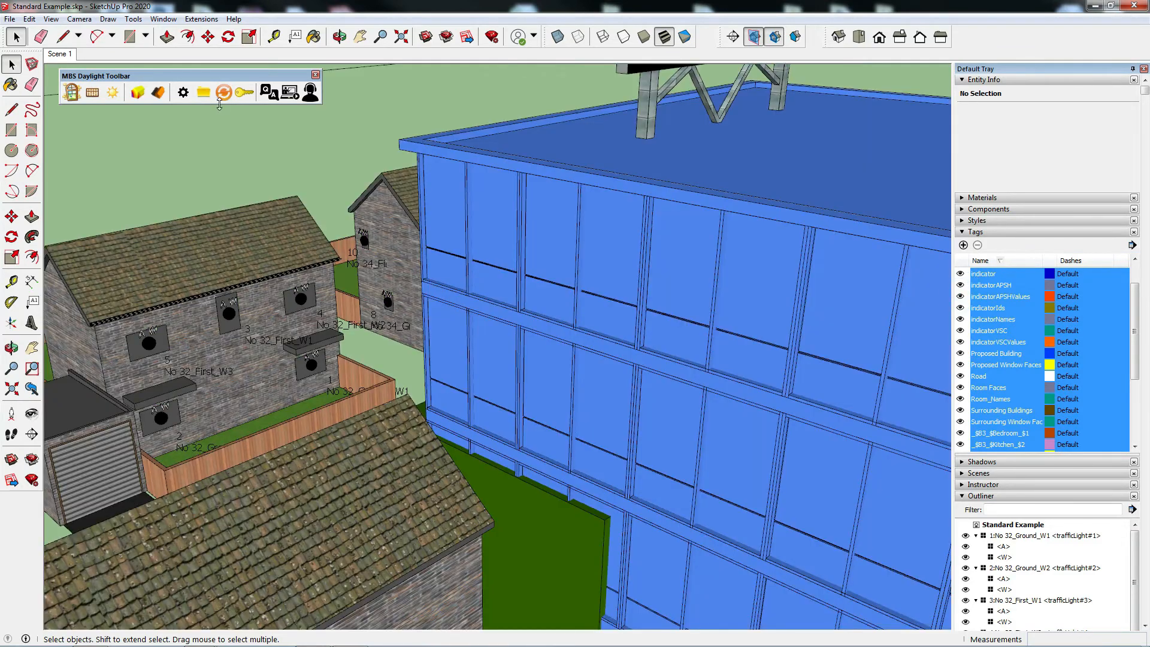
key(o)
middle_drag(357, 113, 366, 272)
scroll(347, 234, down, 4)
shift+middle_drag(320, 237, 419, 239)
middle_drag(413, 298, 390, 311)
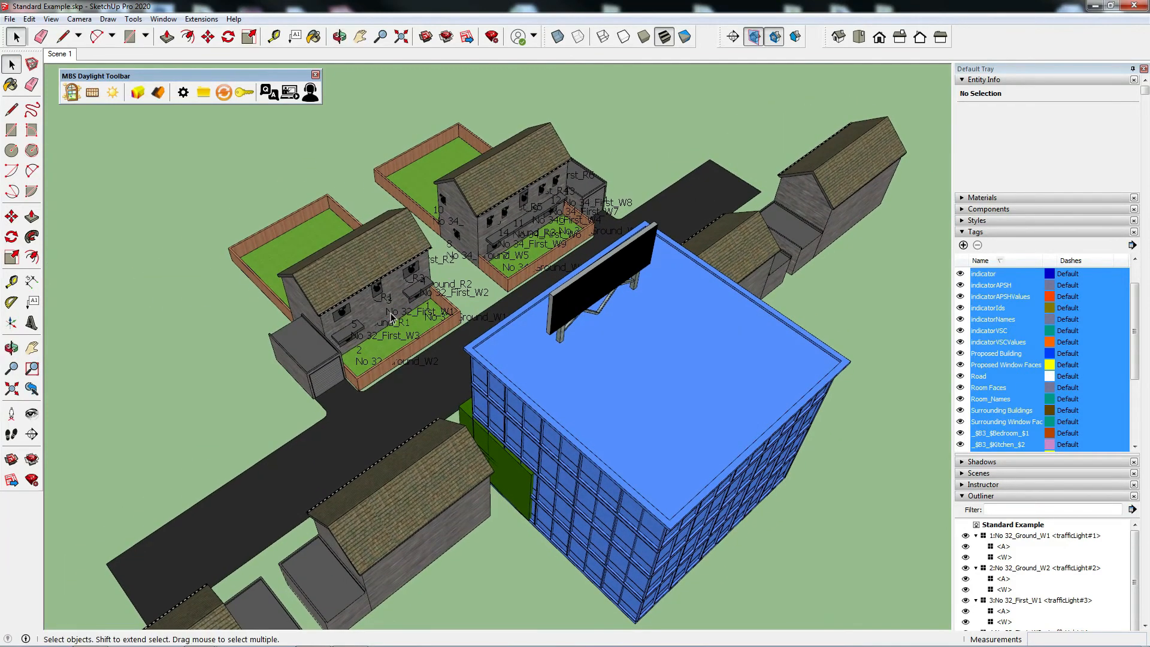
Add VSC and APSH calculations for all entities to the MBS Daylight calculation list
click(93, 93)
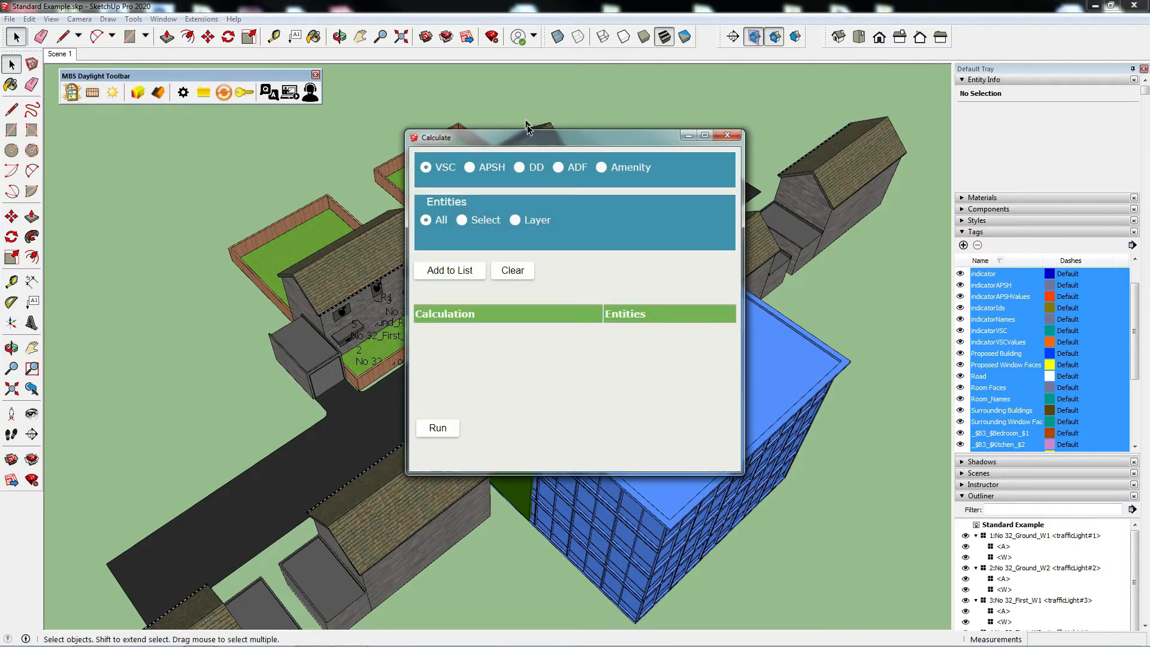
drag(529, 142, 454, 164)
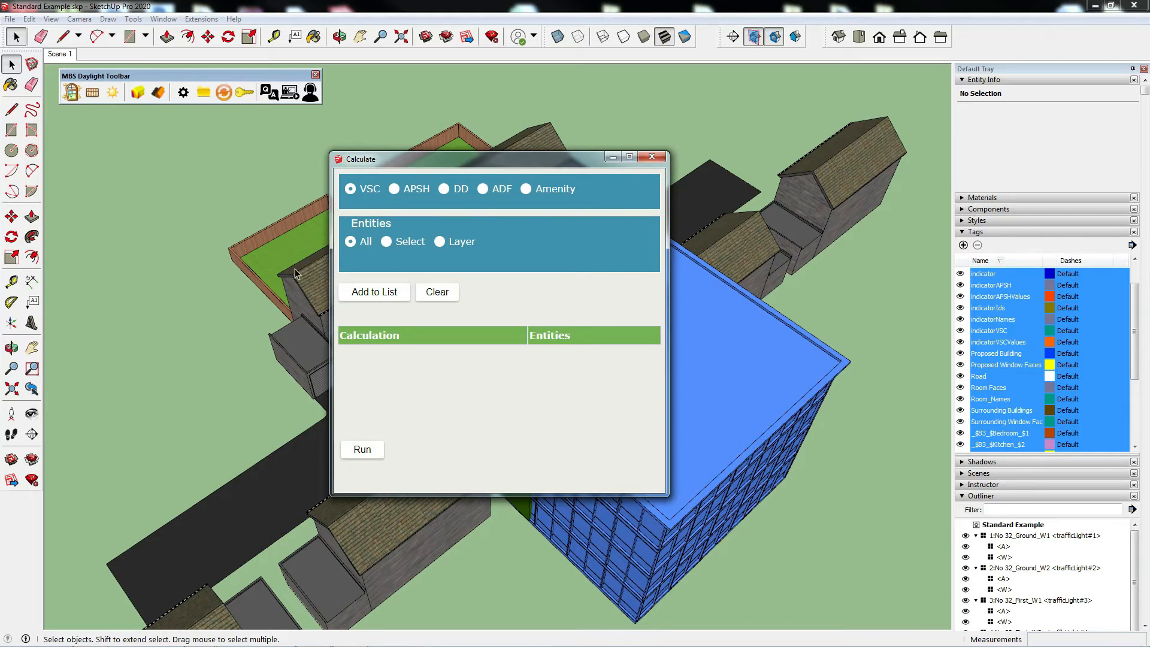
click(376, 291)
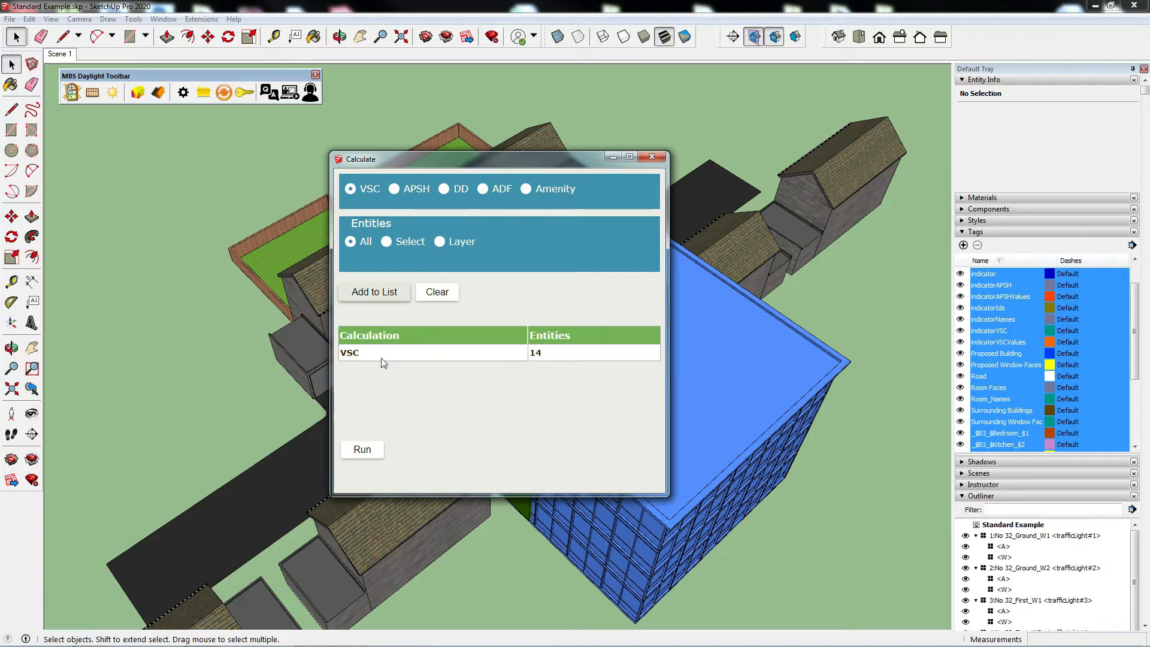
click(394, 189)
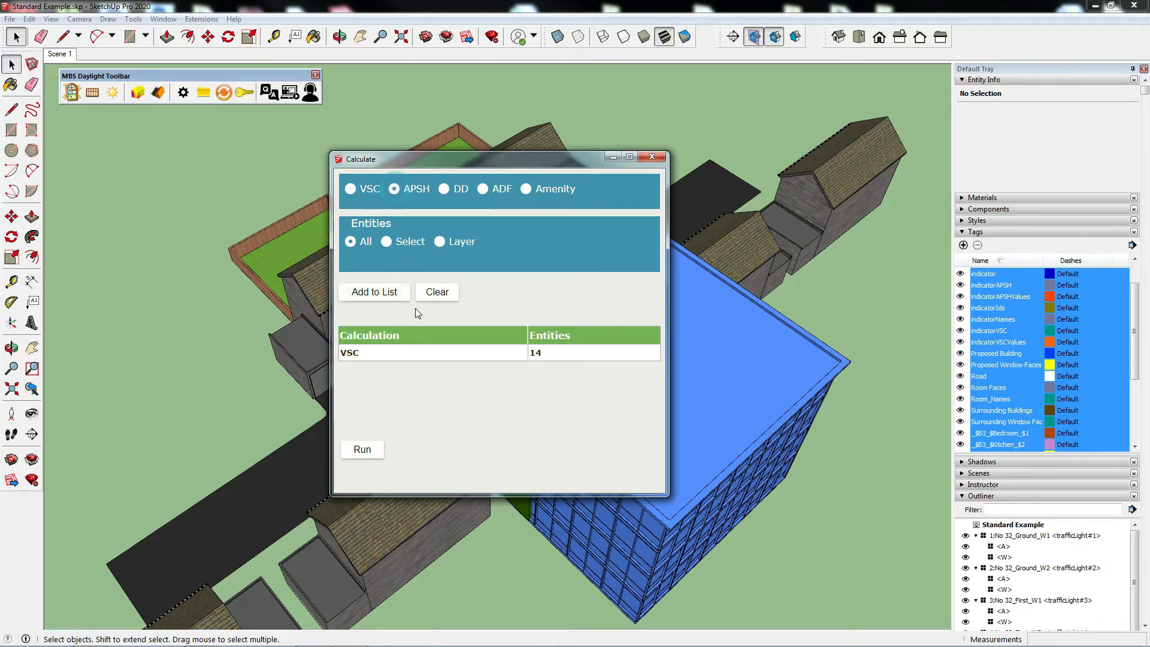
click(381, 294)
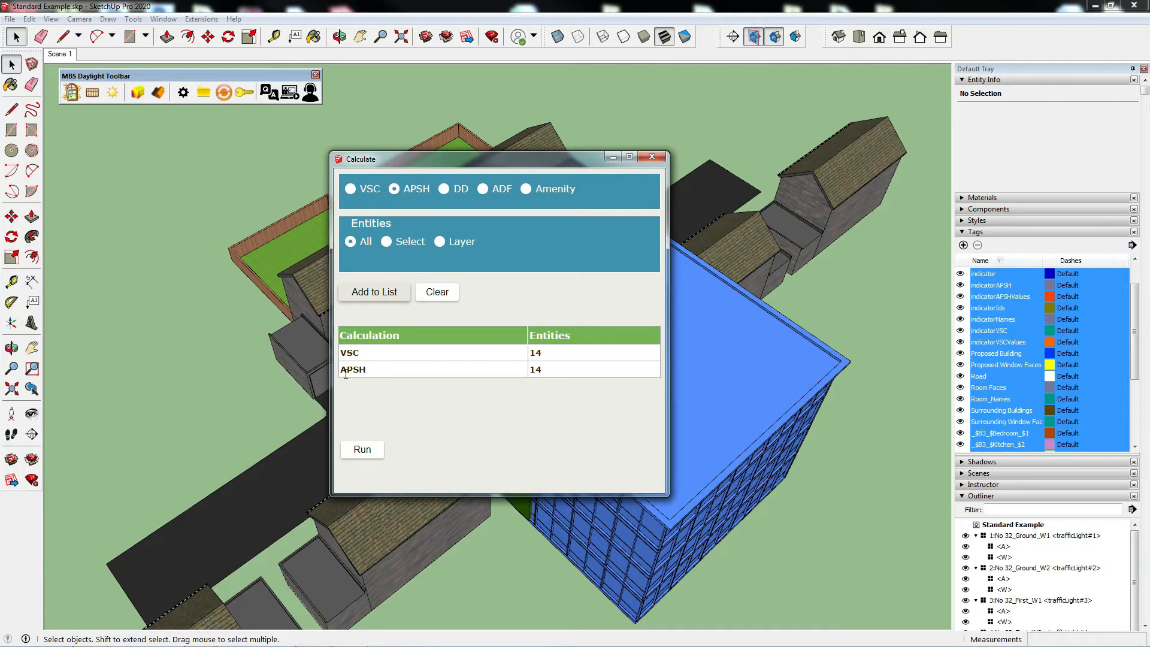
Add DD and ADF calculations for all entities to the calculation list
click(444, 189)
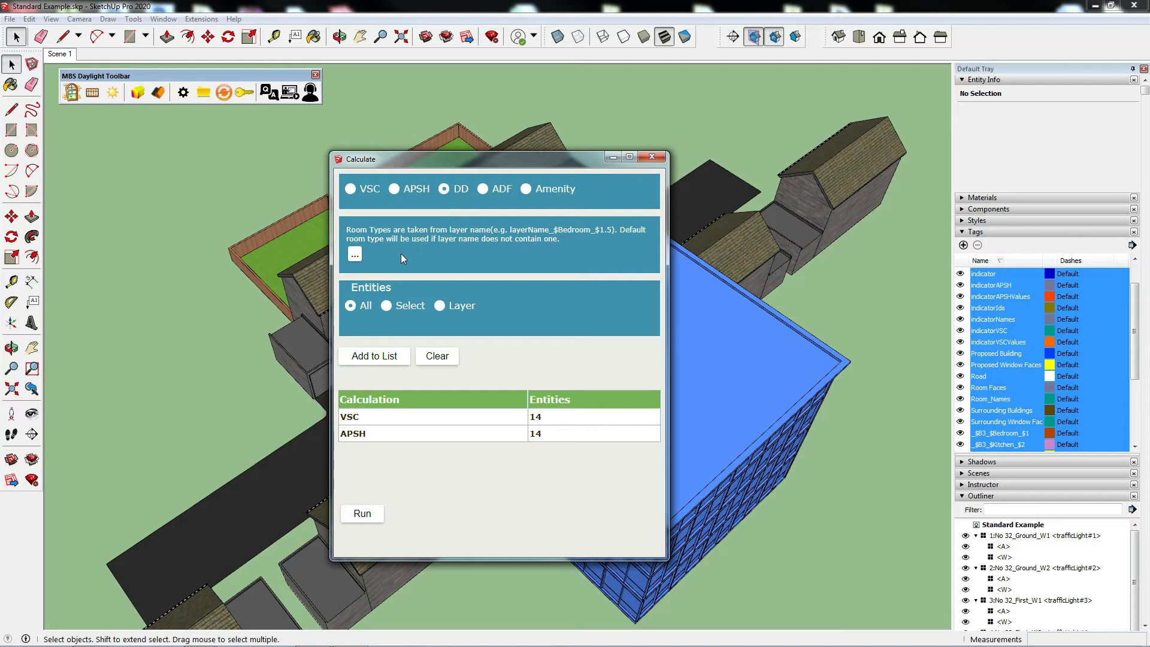
click(376, 357)
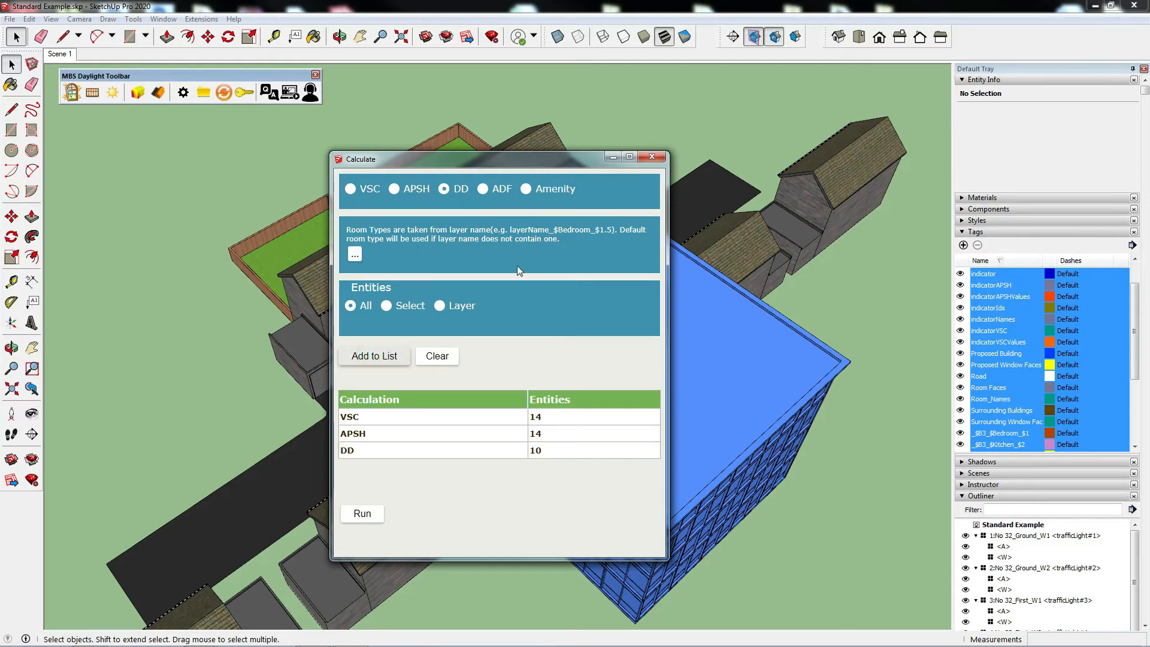
click(483, 190)
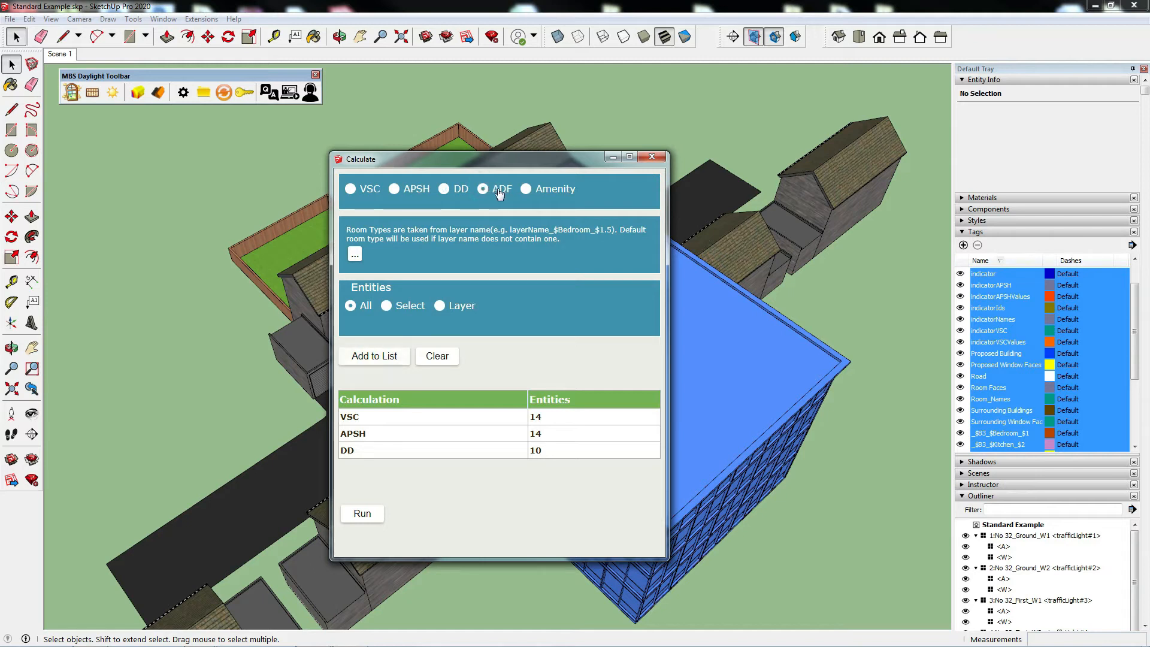
click(369, 358)
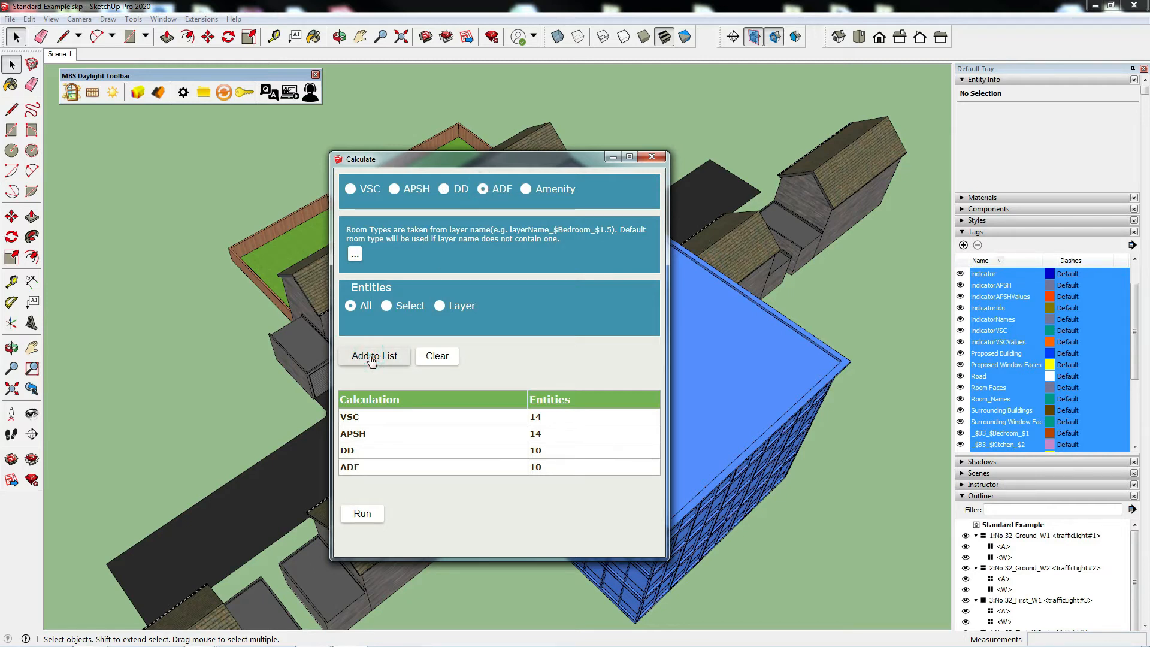
Run the listed VSC, APSH, DD and ADF calculations, acknowledge their completion and close the Calculate dialog
drag(483, 165, 599, 76)
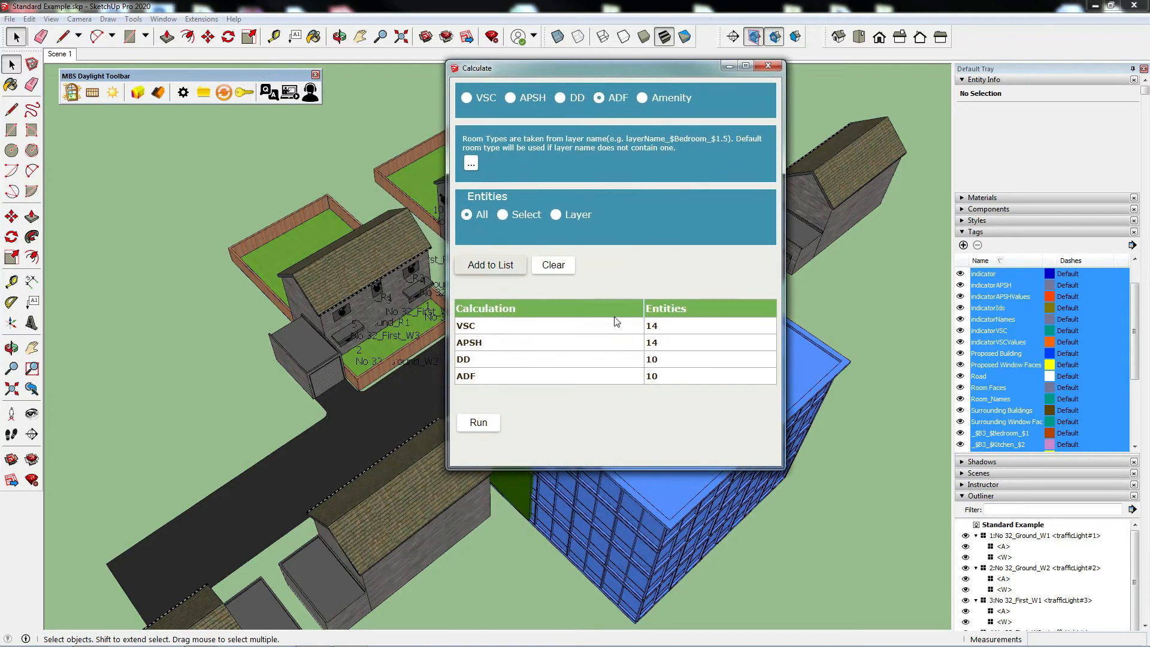
click(478, 422)
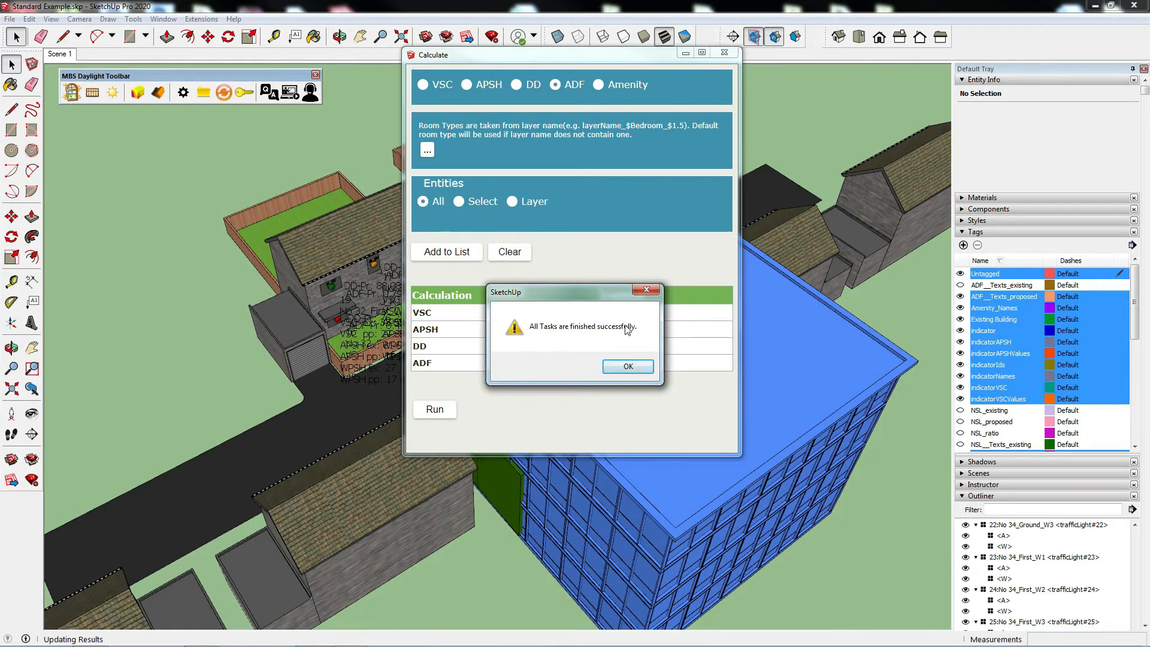
click(629, 367)
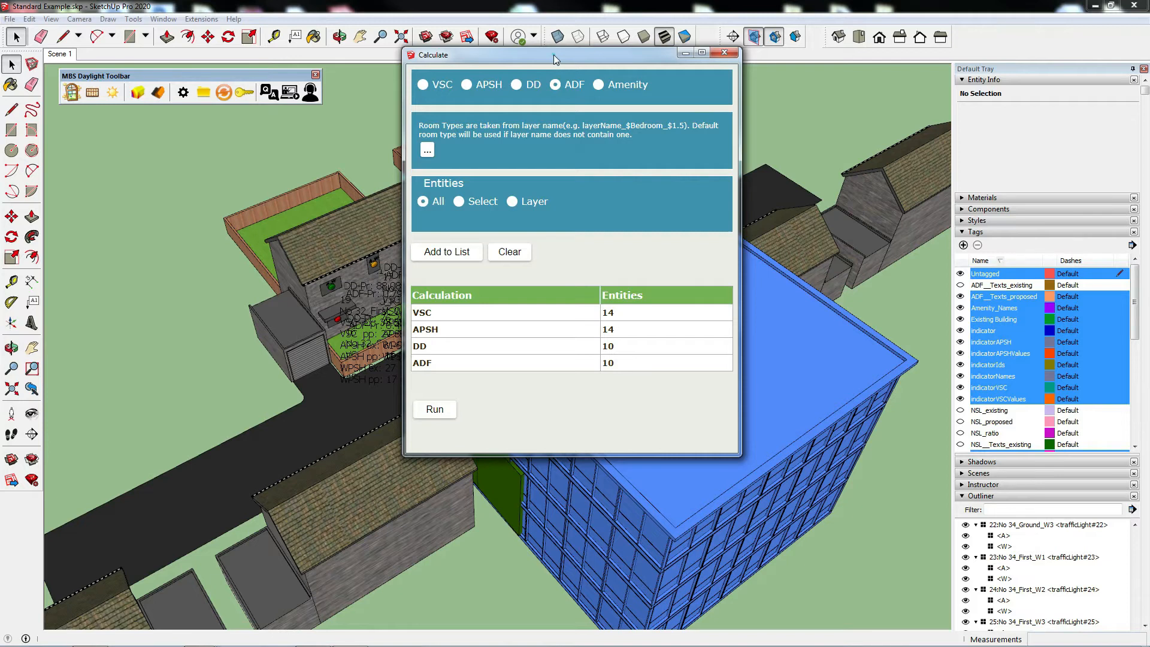
drag(556, 59, 635, 71)
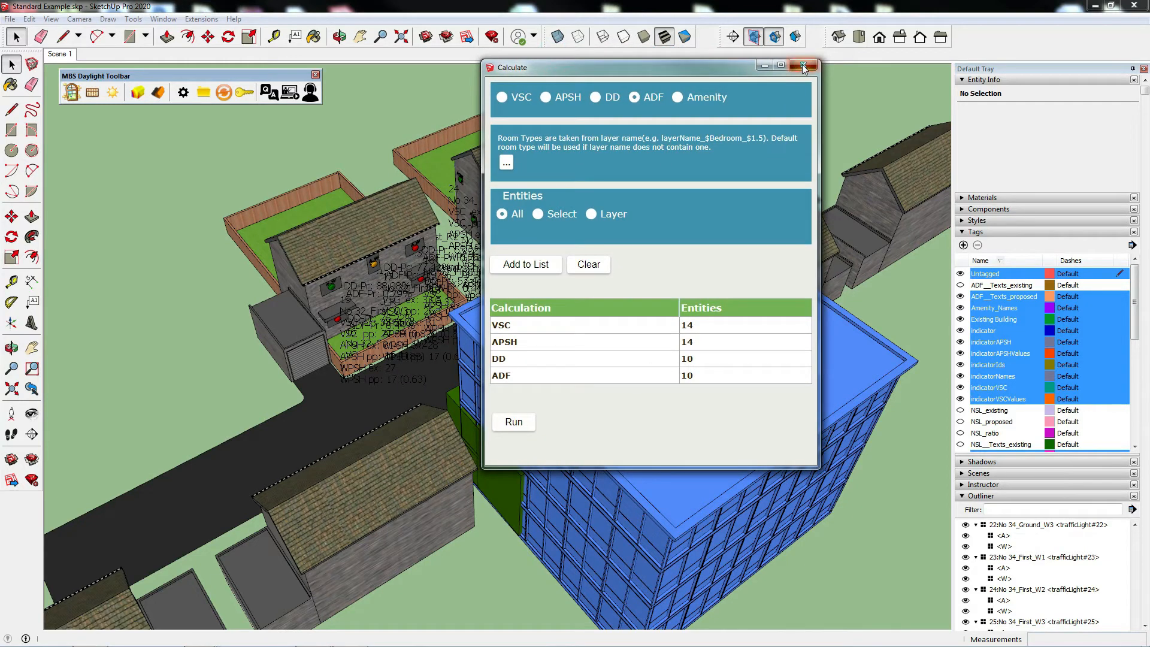
click(804, 66)
Examine the traffic-light indicators and result labels on the windows of No 32 and the side ground-floor window of No 34
middle_drag(525, 157, 424, 214)
scroll(403, 280, up, 3)
scroll(403, 279, up, 5)
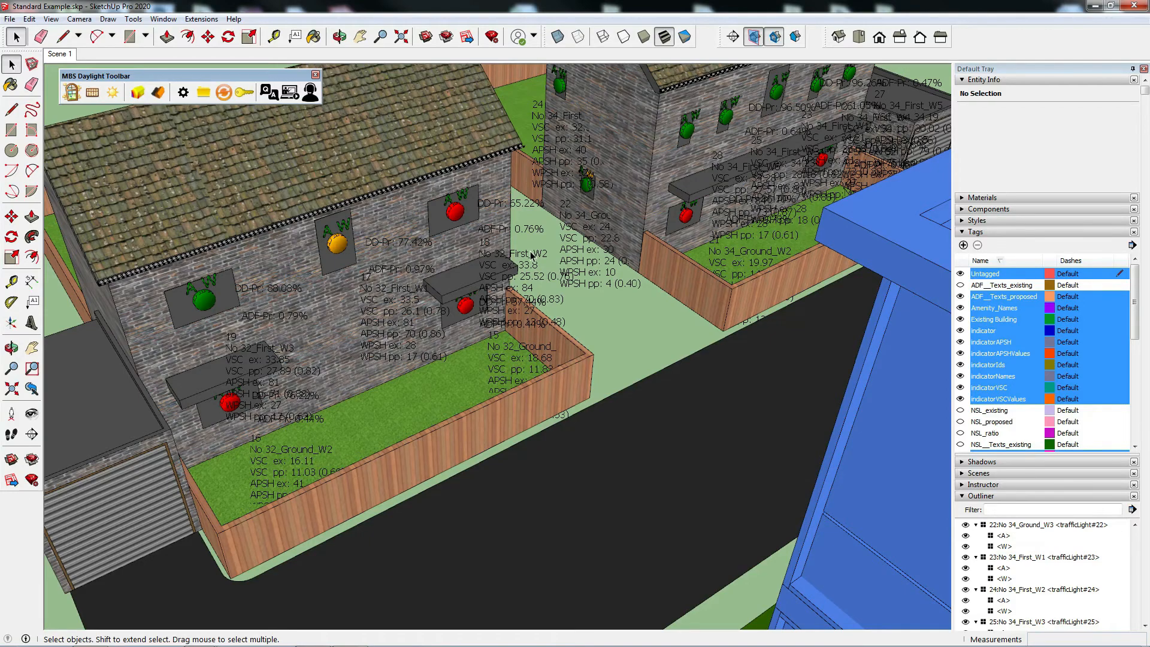
scroll(474, 288, up, 5)
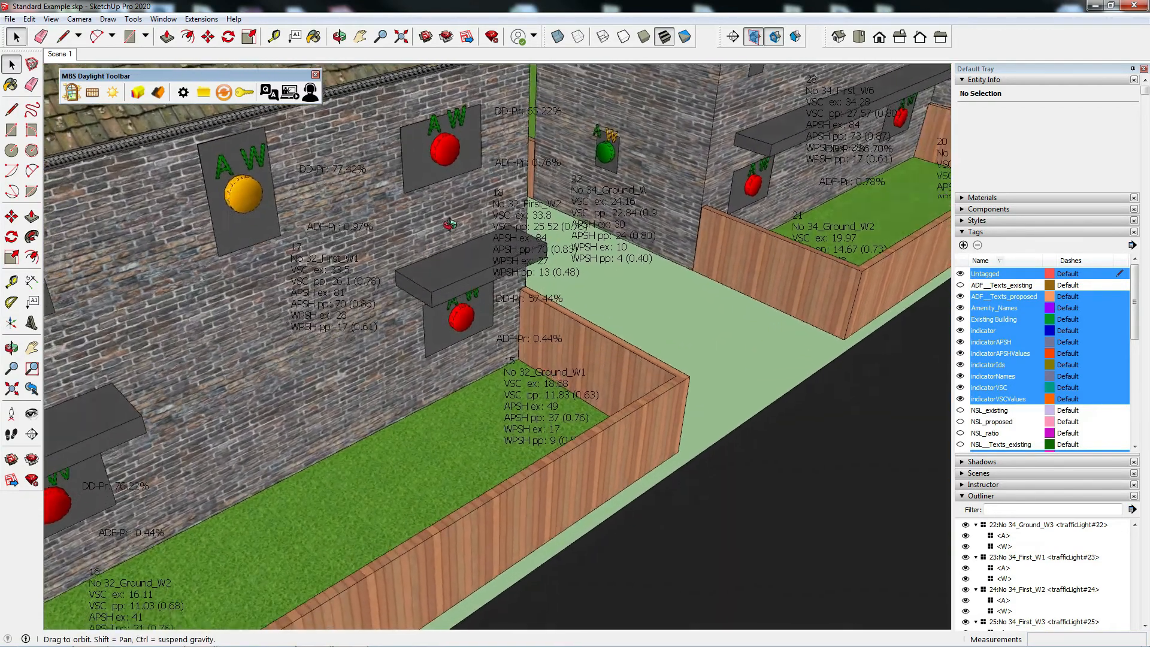
middle_drag(450, 225, 440, 152)
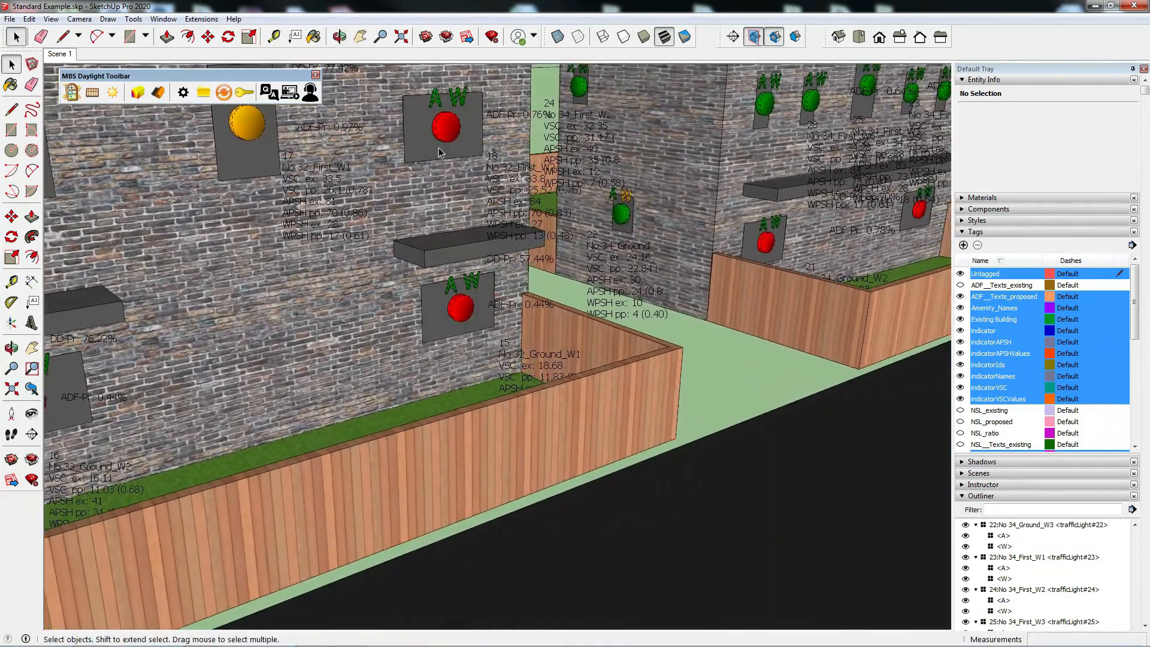
scroll(479, 196, up, 3)
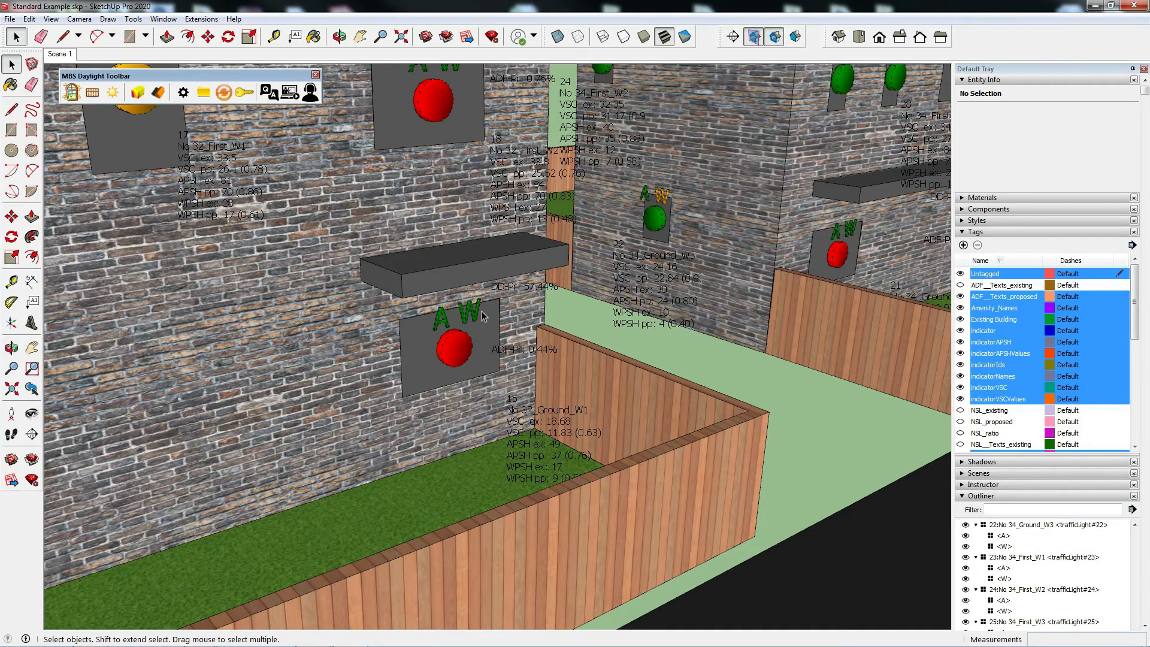
mouse_move(686, 157)
middle_down()
mouse_move(708, 186)
mouse_move(698, 163)
mouse_move(672, 165)
middle_up()
scroll(708, 162, up, 4)
scroll(708, 163, down, 5)
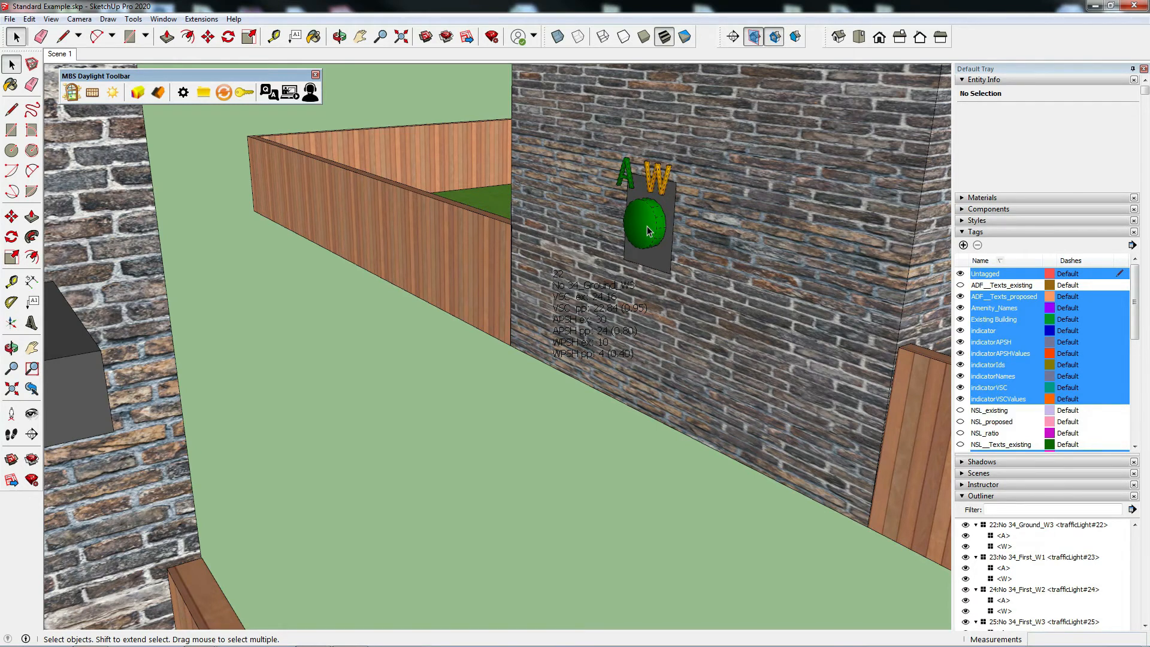
scroll(646, 232, down, 8)
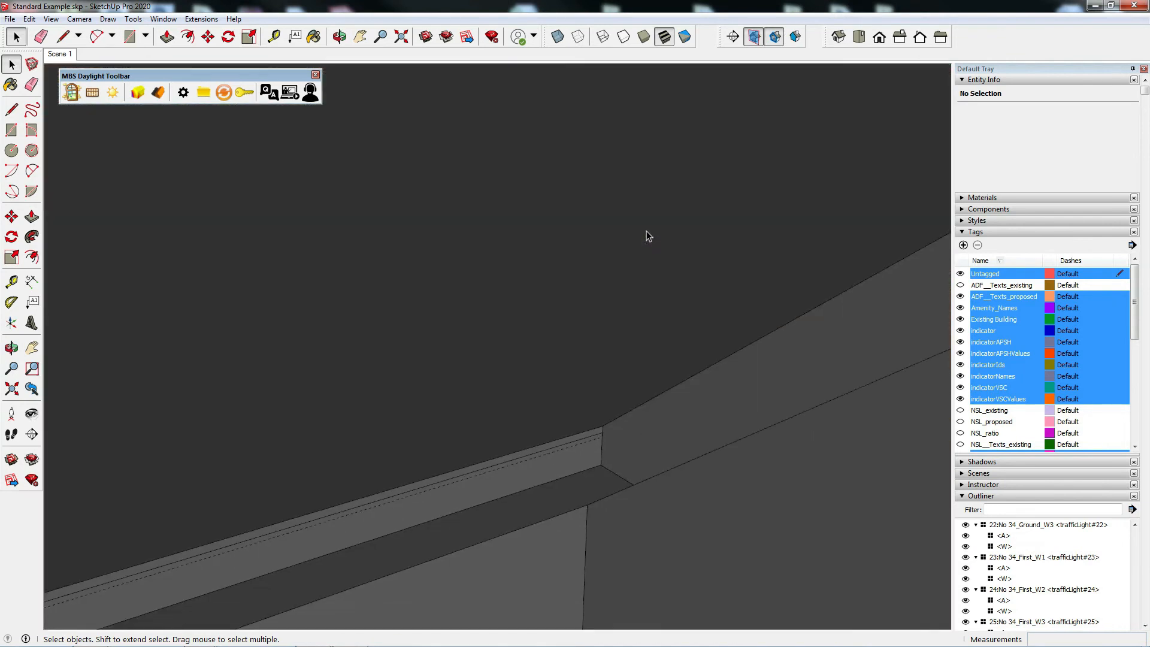
middle_drag(645, 219, 611, 264)
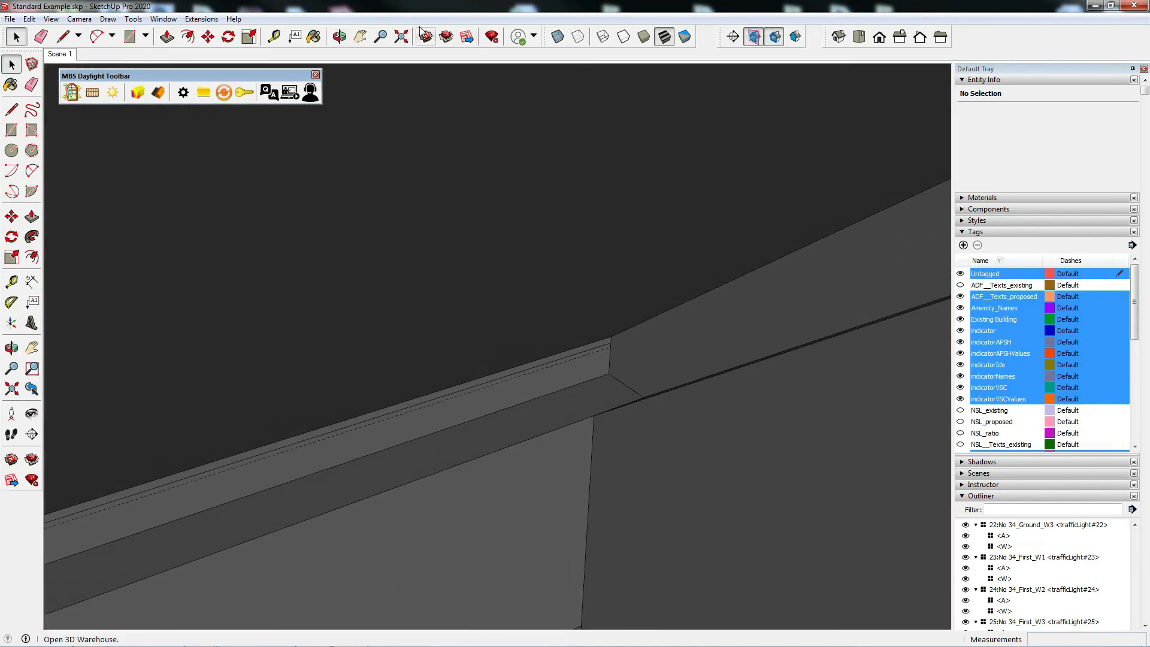
Return to the whole model and examine the DD, ADF, VSC and APSH labels around No 32's first-floor windows
click(411, 39)
scroll(789, 367, up, 5)
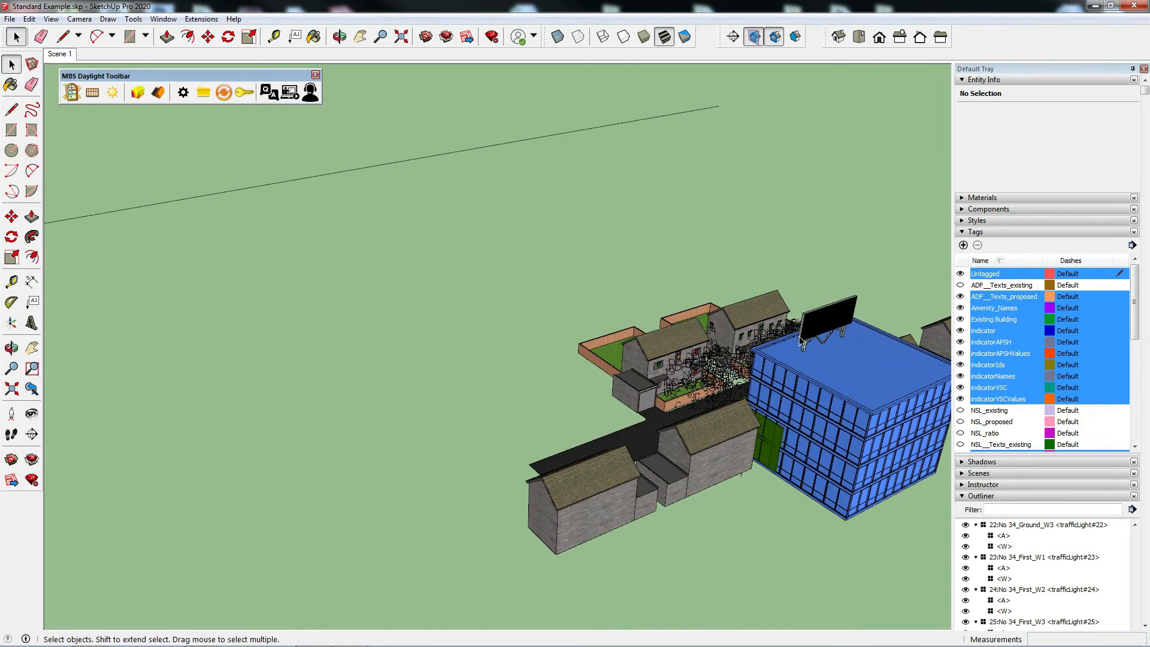
scroll(789, 367, up, 6)
middle_drag(689, 362, 605, 360)
scroll(568, 304, up, 6)
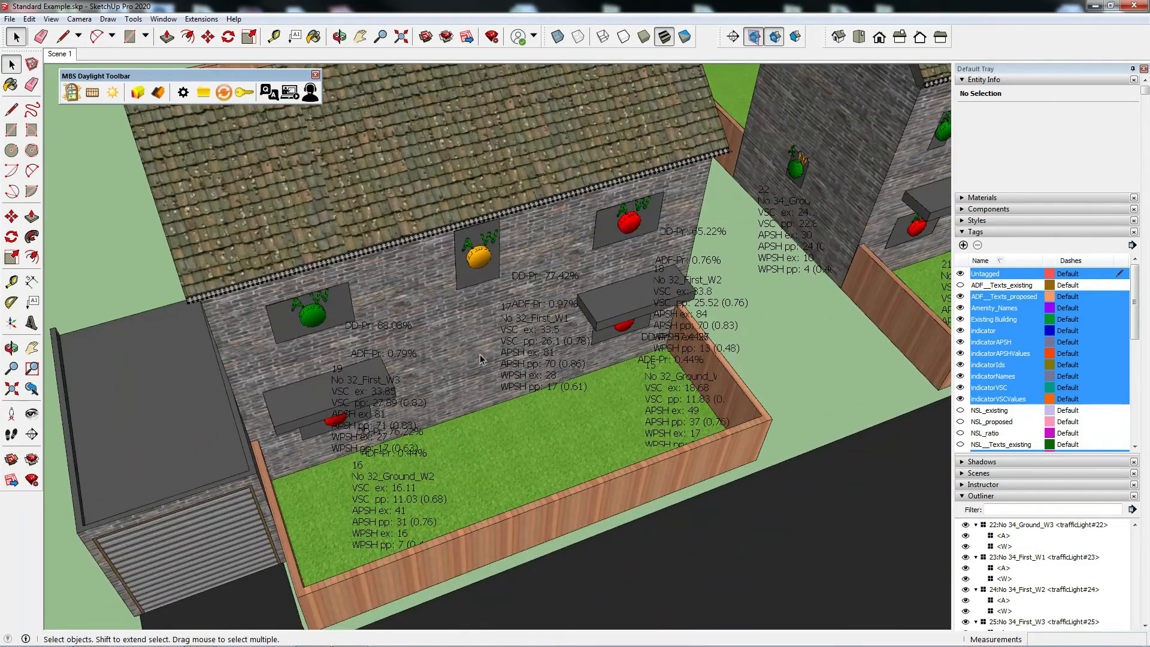
scroll(568, 305, up, 1)
mouse_move(486, 316)
middle_down()
mouse_move(524, 342)
mouse_move(573, 215)
mouse_move(480, 372)
mouse_move(531, 277)
mouse_move(509, 192)
middle_up()
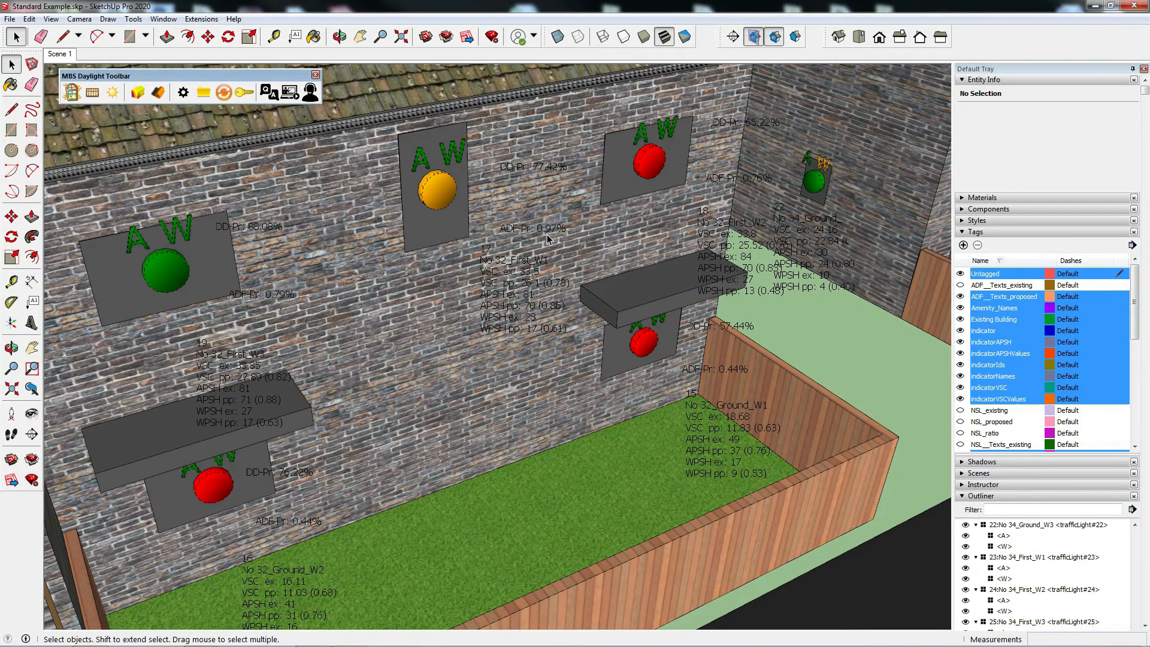
scroll(512, 318, up, 2)
middle_drag(512, 319, 477, 368)
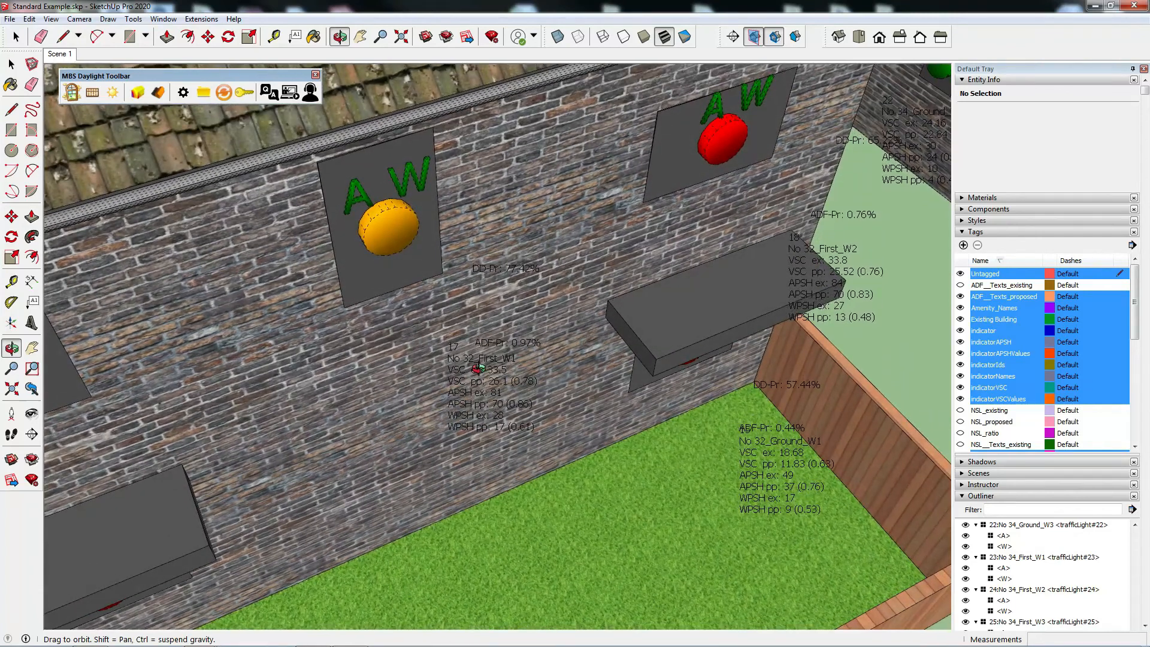
scroll(476, 367, up, 3)
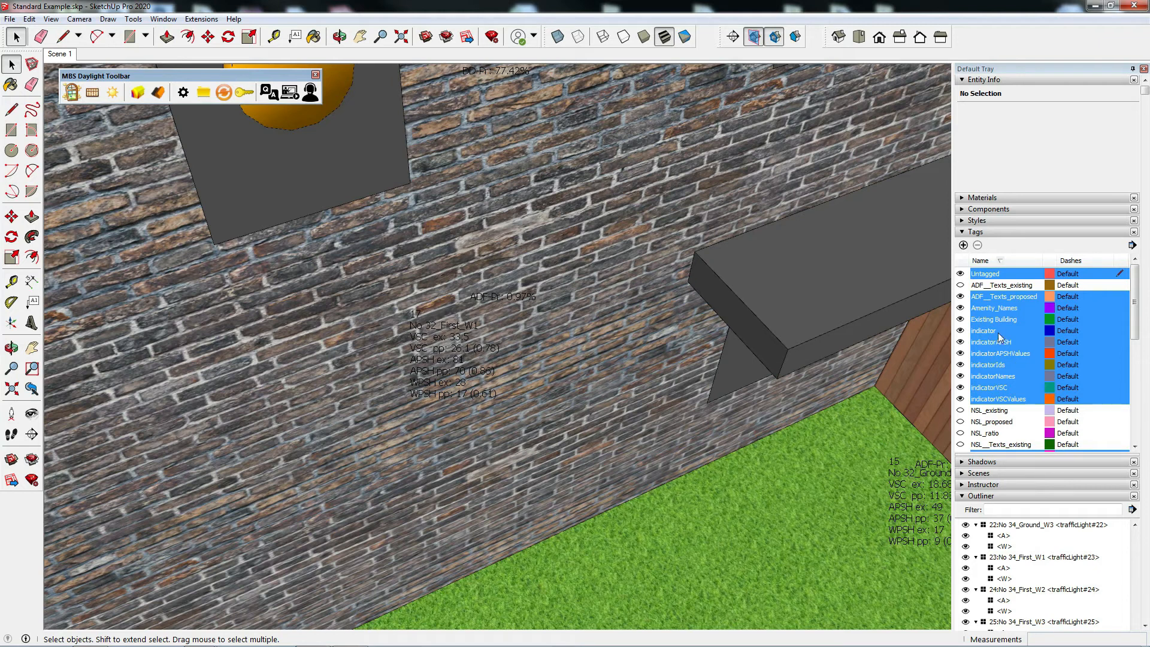
Hide the indicatorAPSHValues, indicatorVSCValues, ADF__Texts_proposed and indicator tags
click(990, 343)
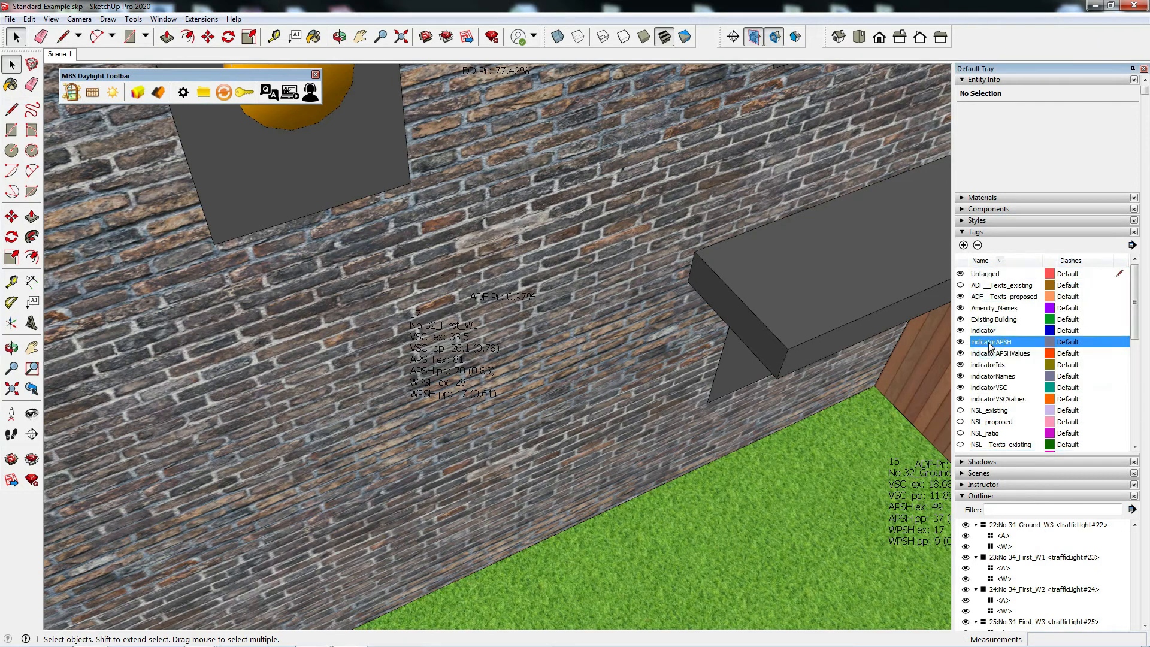
click(986, 355)
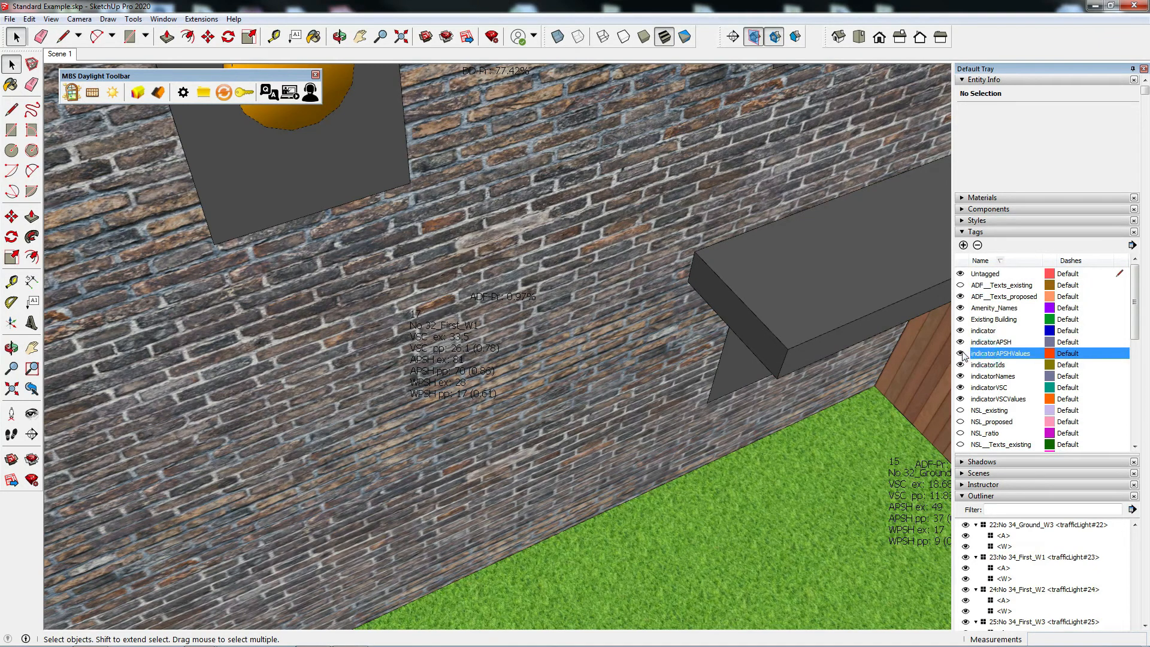
click(961, 354)
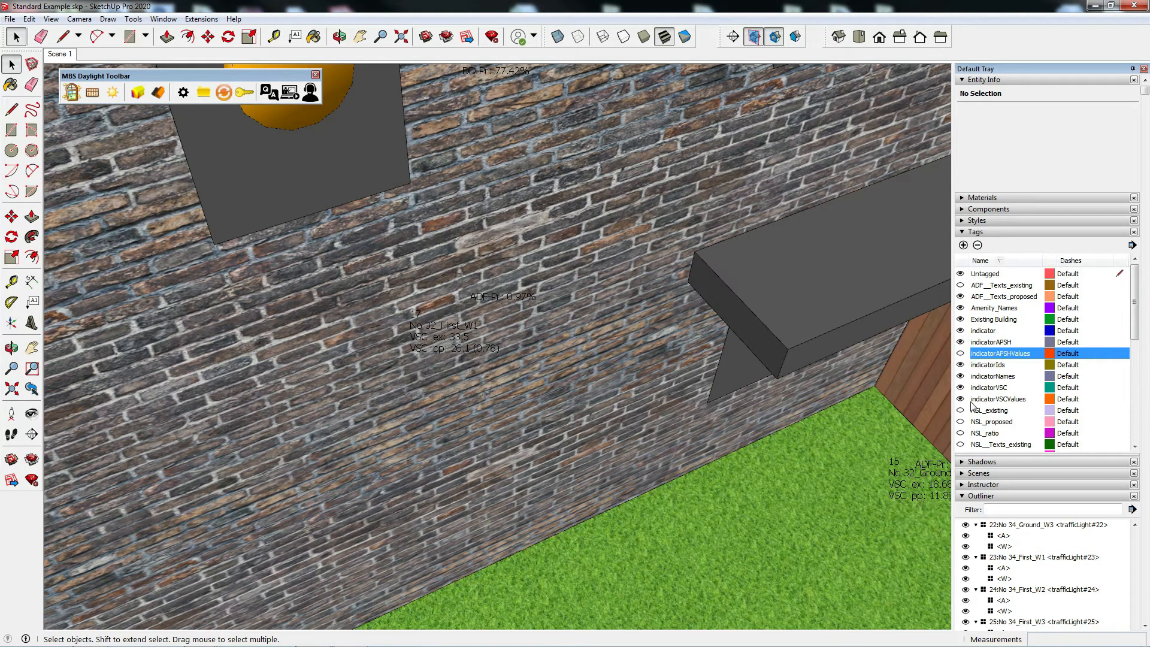
click(961, 400)
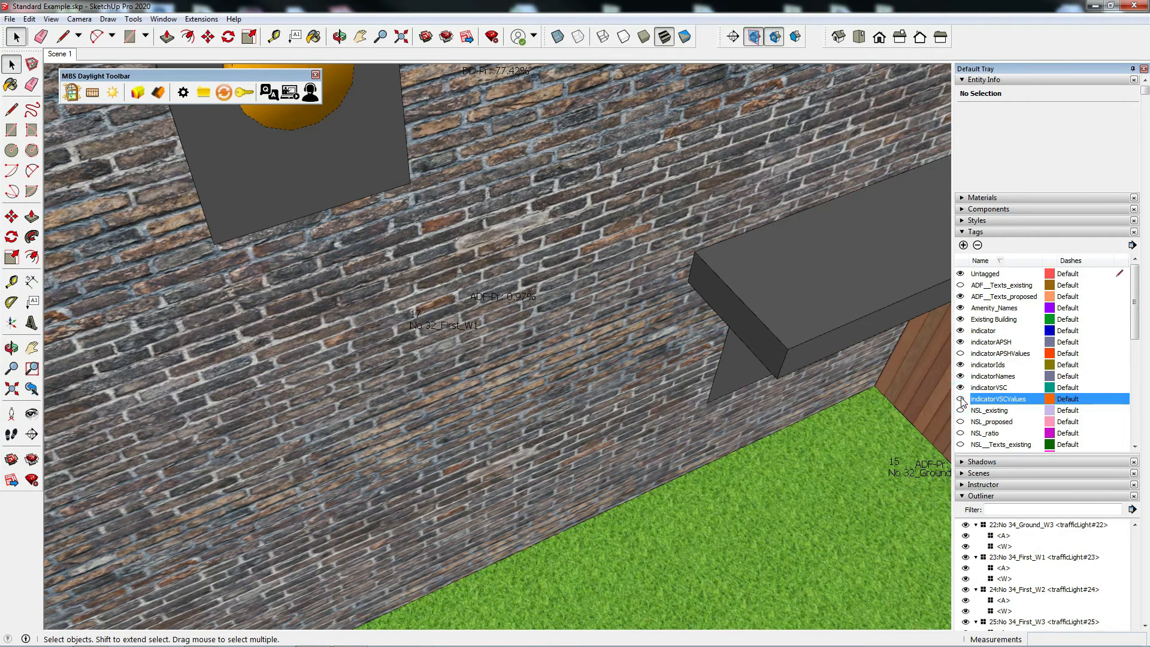
click(961, 297)
click(961, 331)
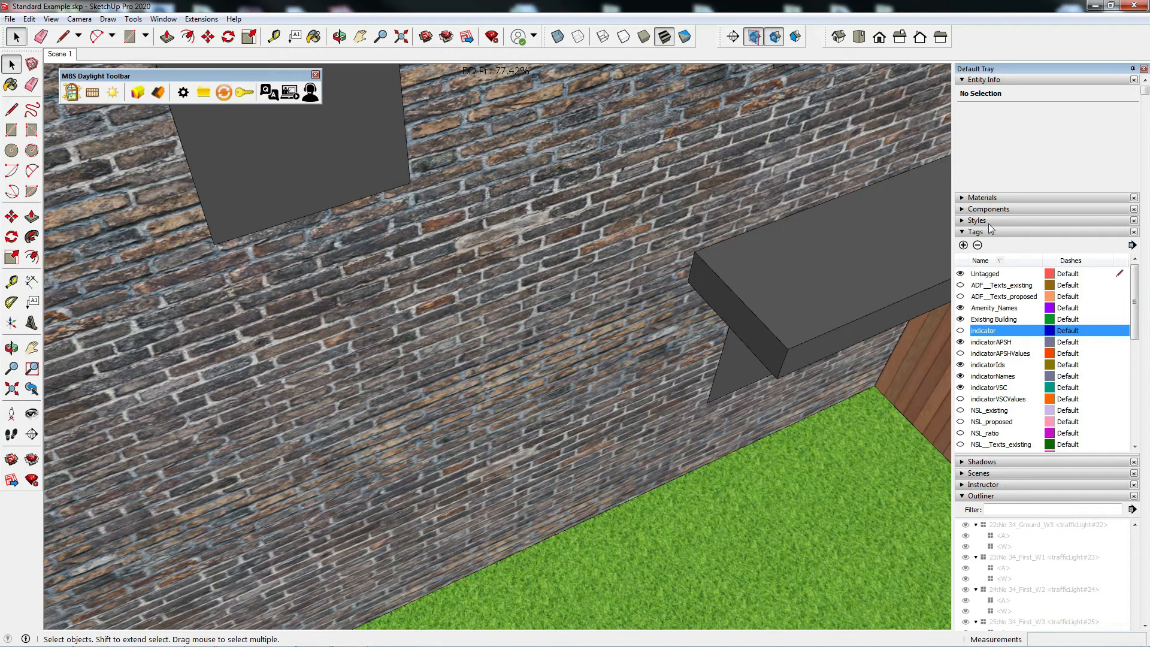
Hide all tags except Untagged, and show only NSL_existing among them to display the existing daylight distribution contours
click(1133, 245)
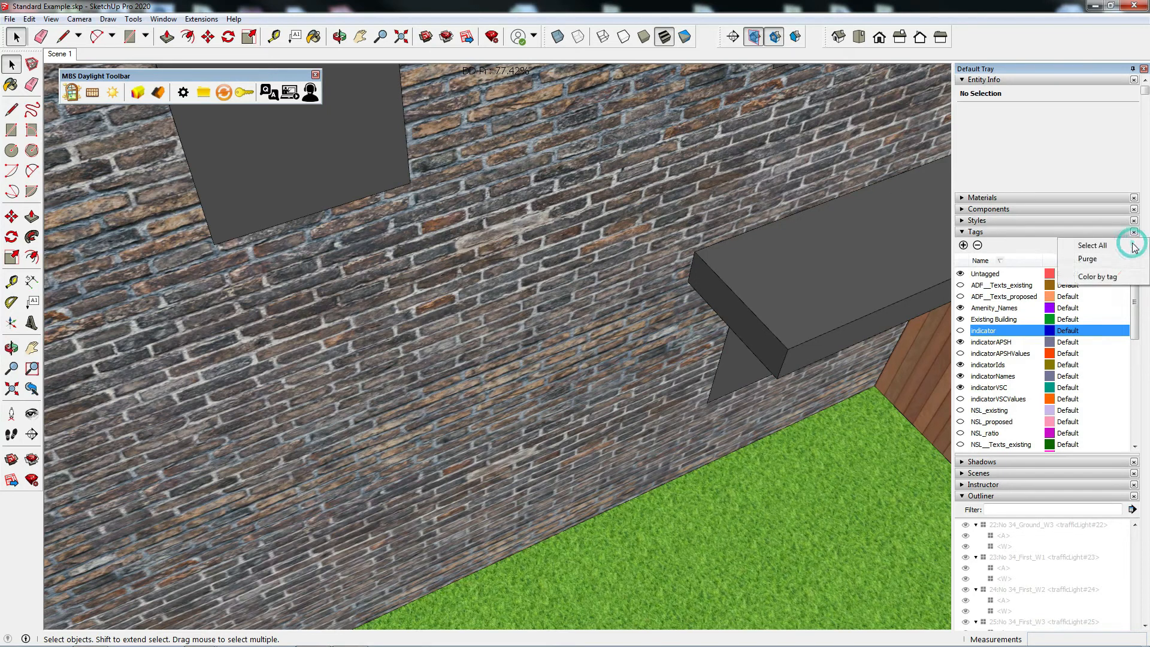
click(1089, 245)
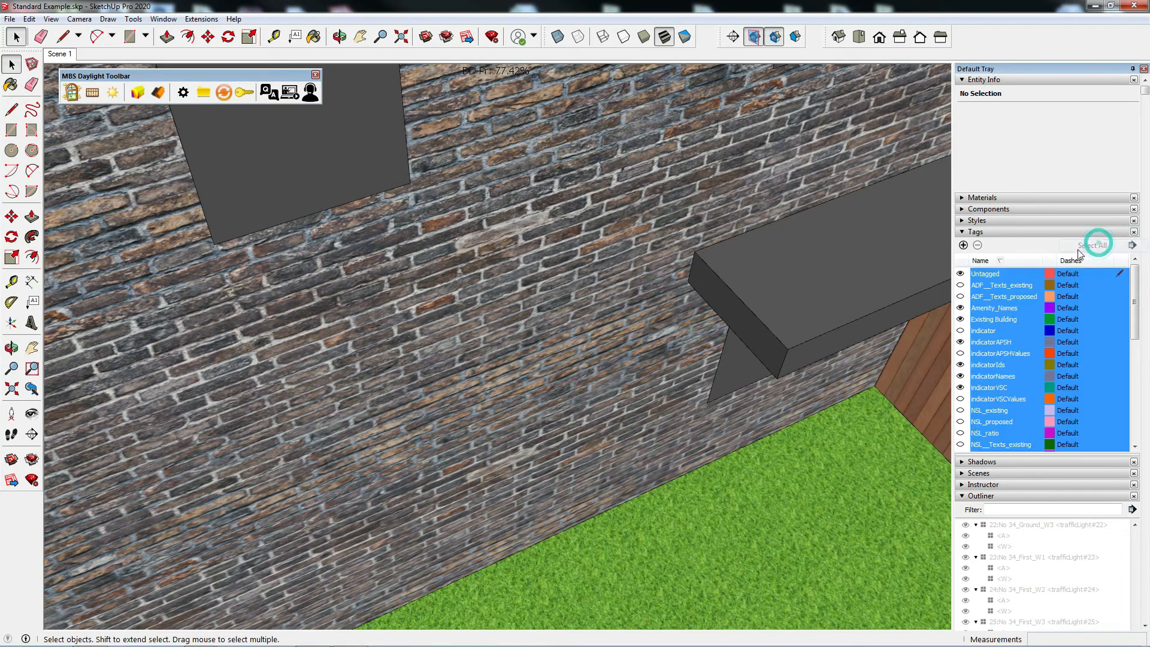
click(961, 319)
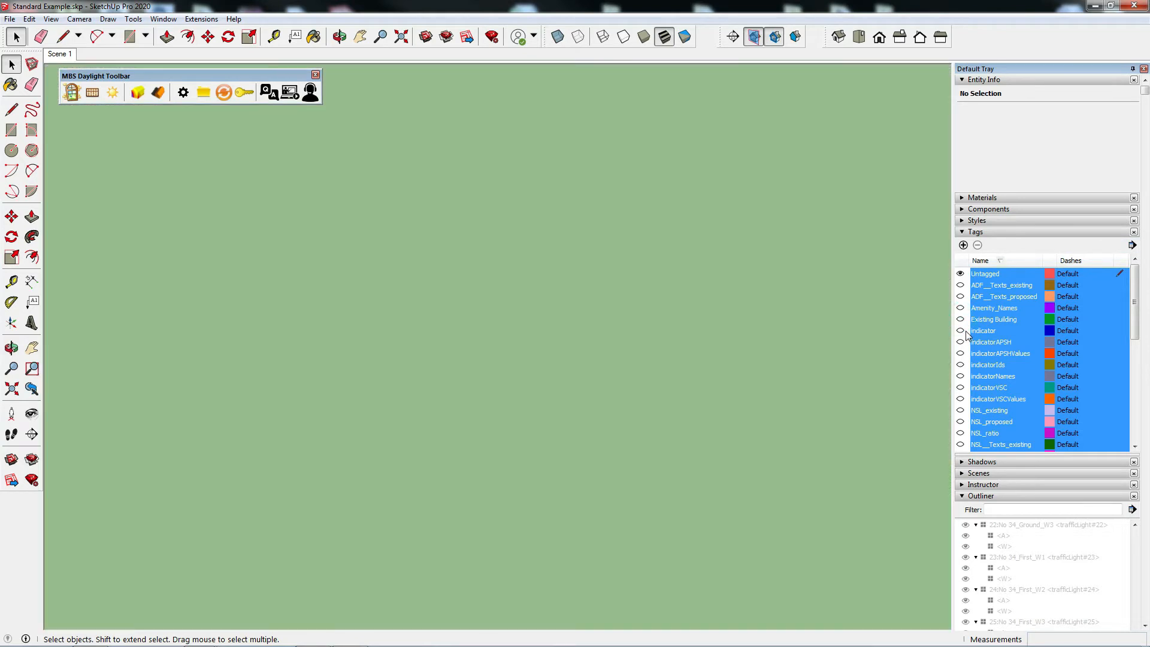
click(992, 412)
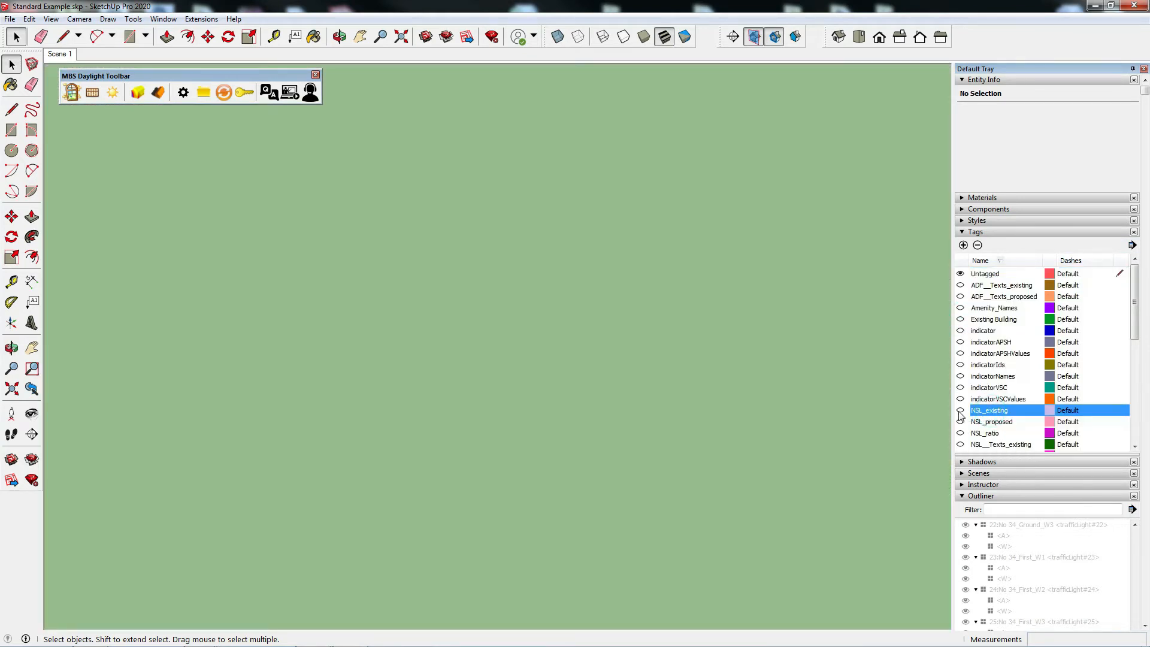
click(960, 410)
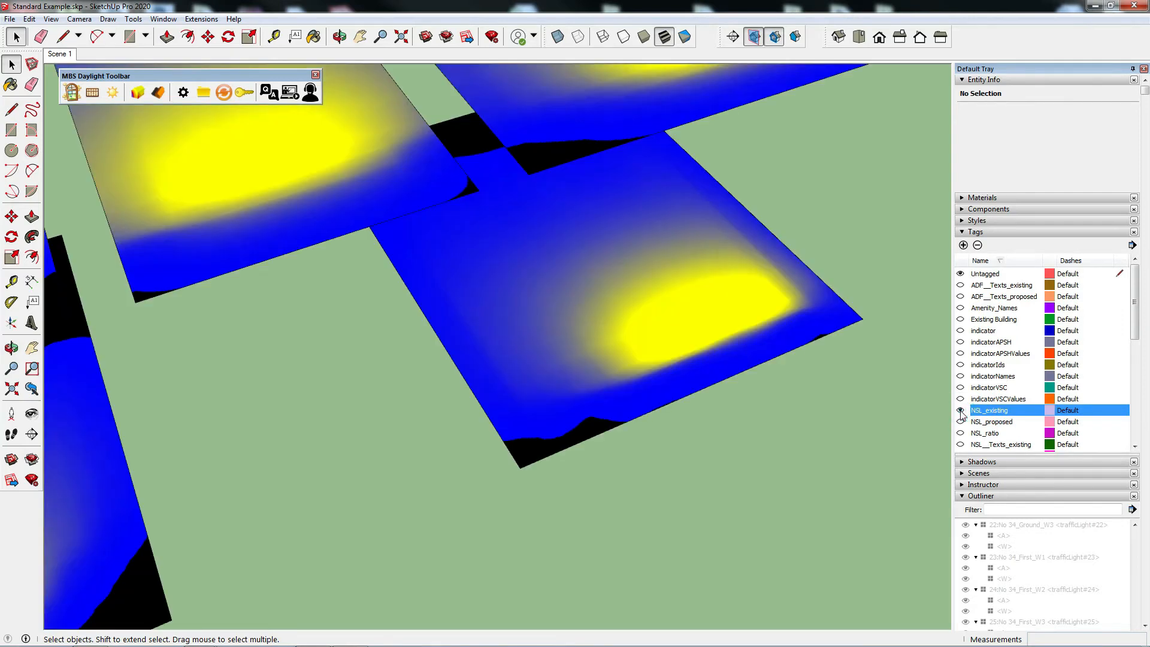
Examine the existing NSL contours across the rooms of both buildings and close up on a No 32 ground-floor room
middle_drag(581, 251, 472, 240)
scroll(479, 239, down, 8)
scroll(507, 239, down, 3)
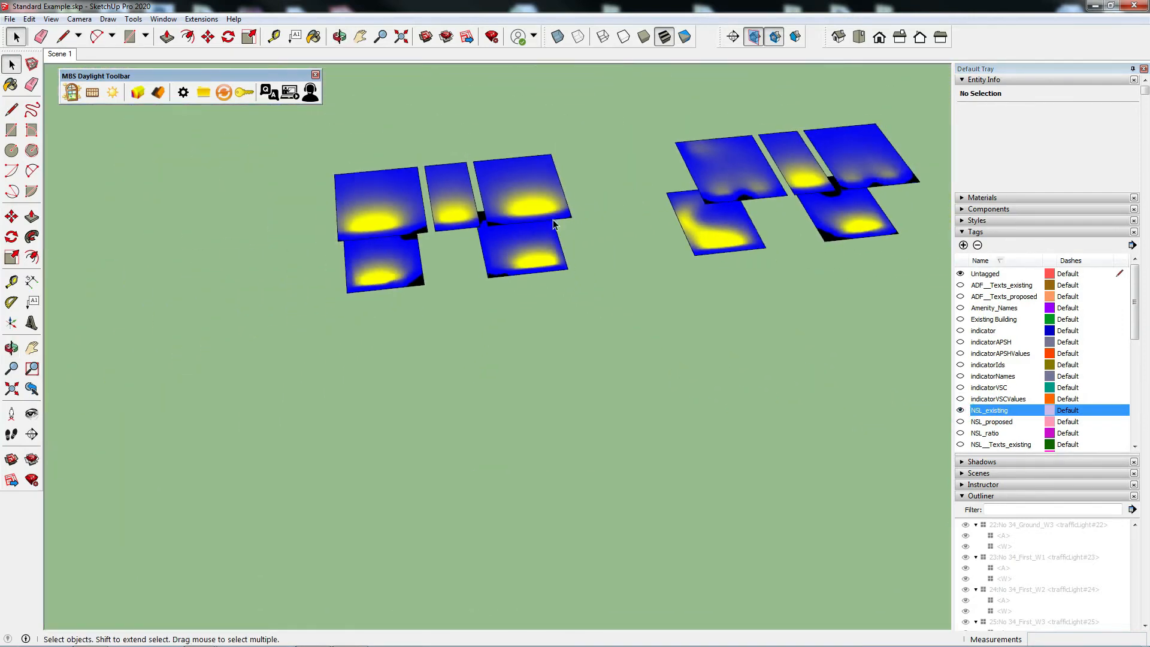
middle_drag(572, 217, 601, 195)
scroll(491, 248, up, 3)
scroll(491, 251, up, 2)
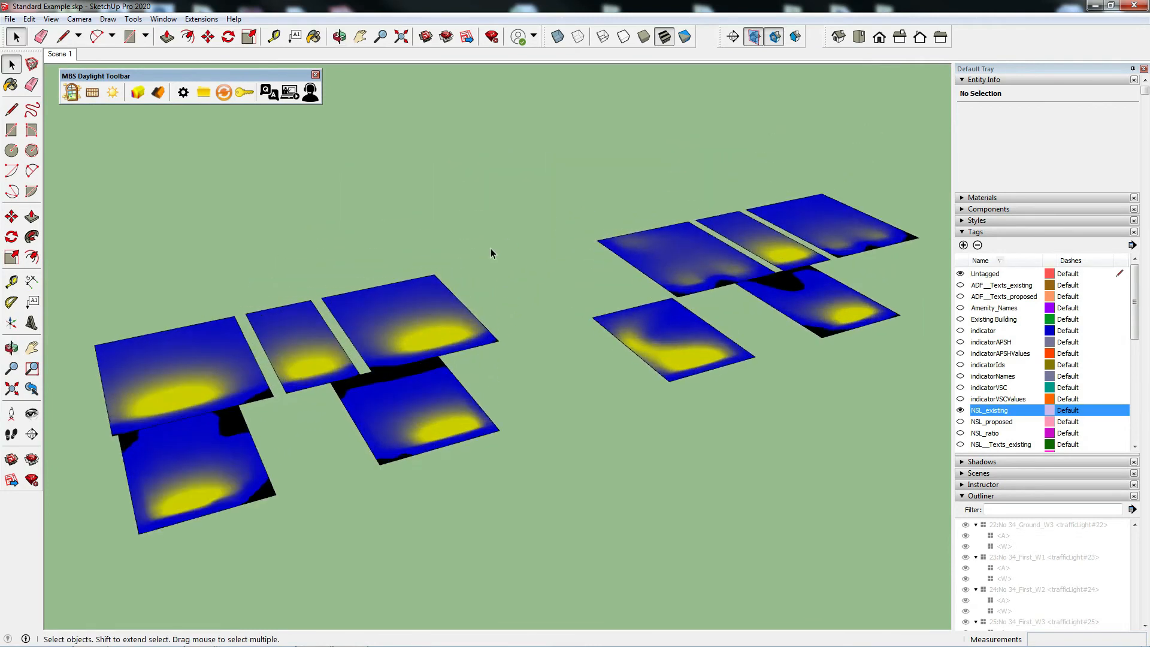
middle_drag(470, 290, 467, 285)
scroll(390, 359, up, 1)
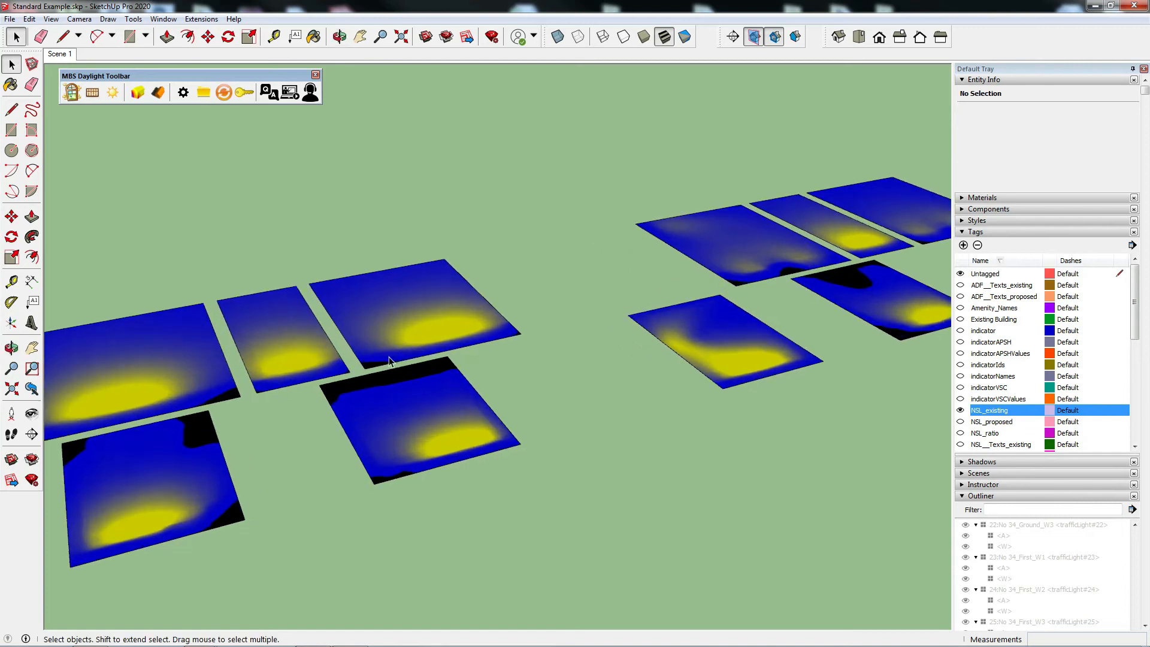
scroll(419, 410, up, 3)
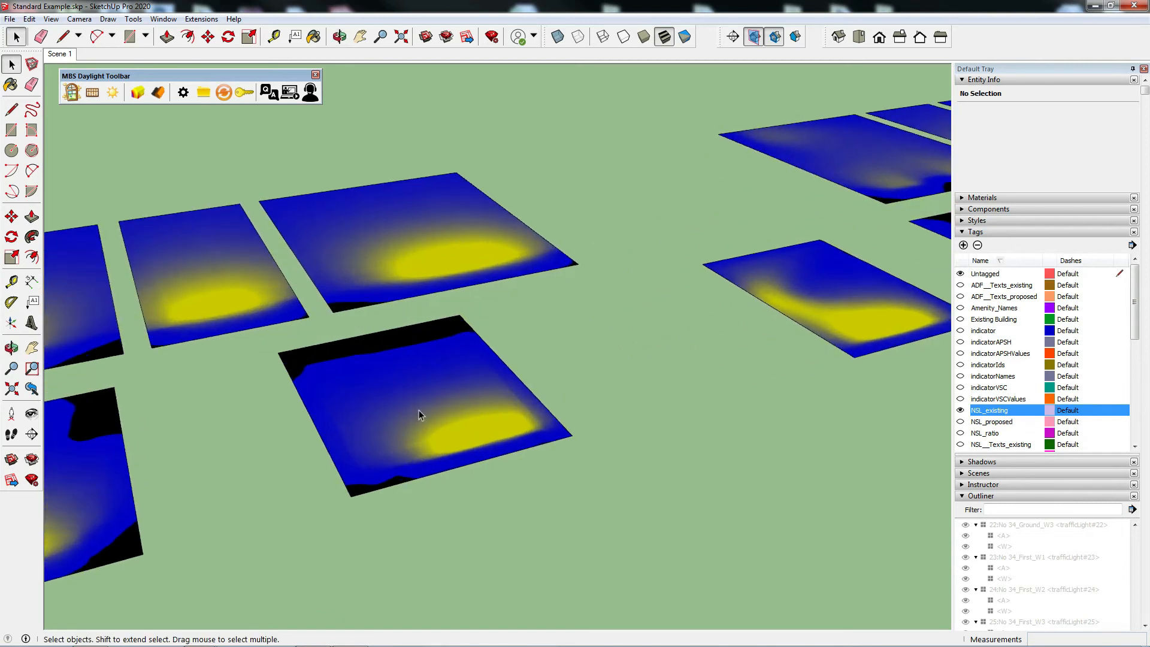
mouse_move(406, 386)
middle_down()
mouse_move(380, 411)
mouse_move(295, 445)
mouse_move(399, 402)
middle_up()
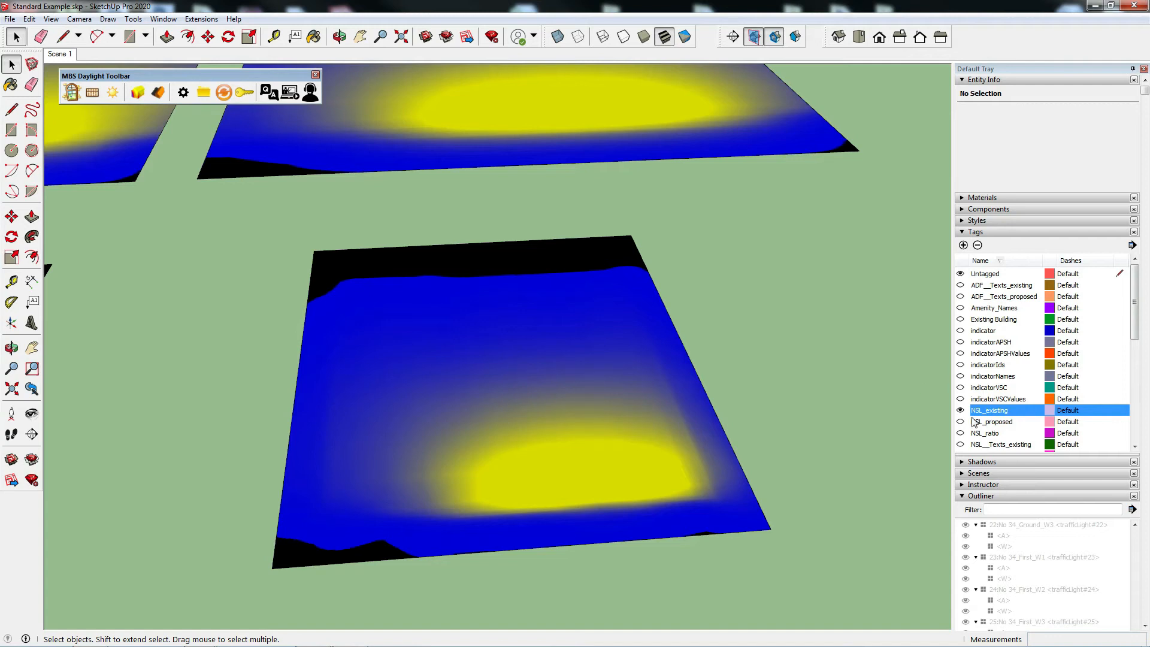
Show the NSL_proposed and NSL_ratio tags and inspect the daylight loss areas in the rooms
click(961, 422)
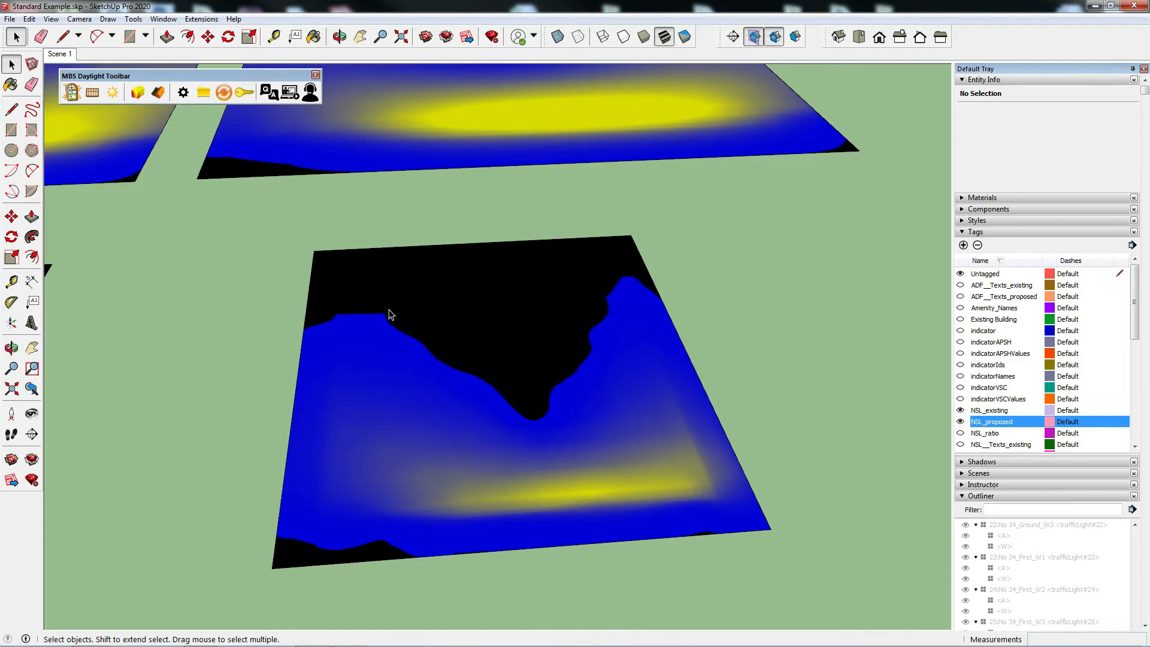
click(961, 434)
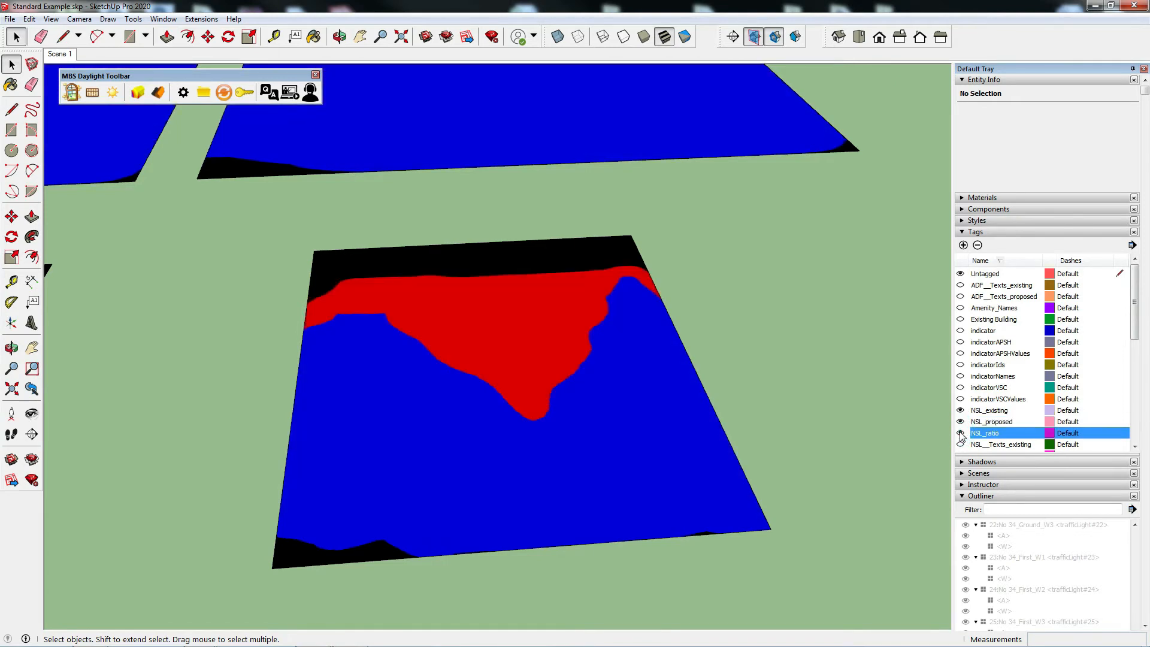
middle_drag(508, 256, 560, 252)
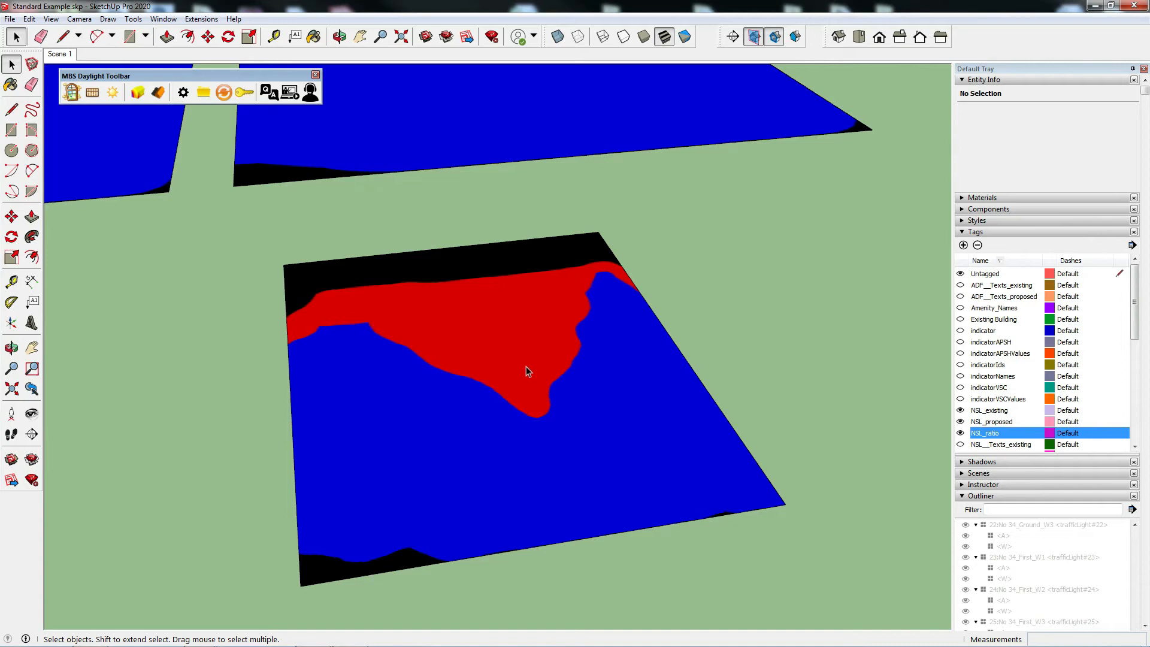
scroll(520, 341, down, 6)
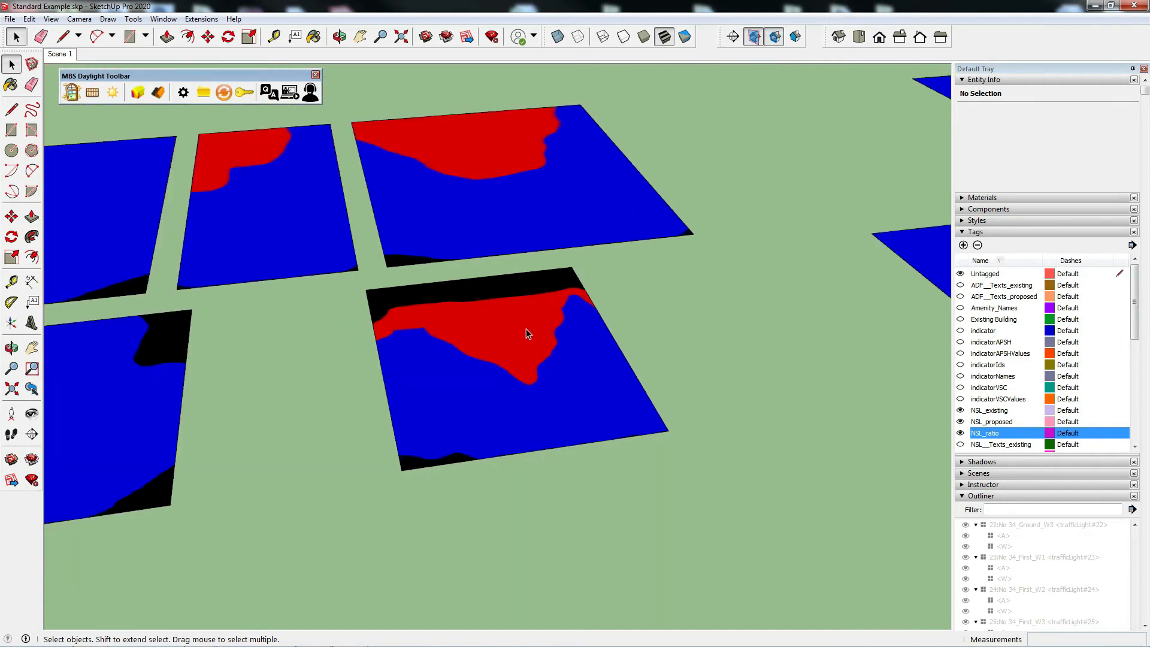
Inspect the daylight loss areas across both buildings, and hide the NSL_existing, NSL_proposed and NSL_ratio tags
mouse_move(748, 313)
middle_down()
mouse_move(744, 329)
mouse_move(758, 303)
mouse_move(493, 314)
mouse_move(719, 306)
mouse_move(754, 290)
middle_up()
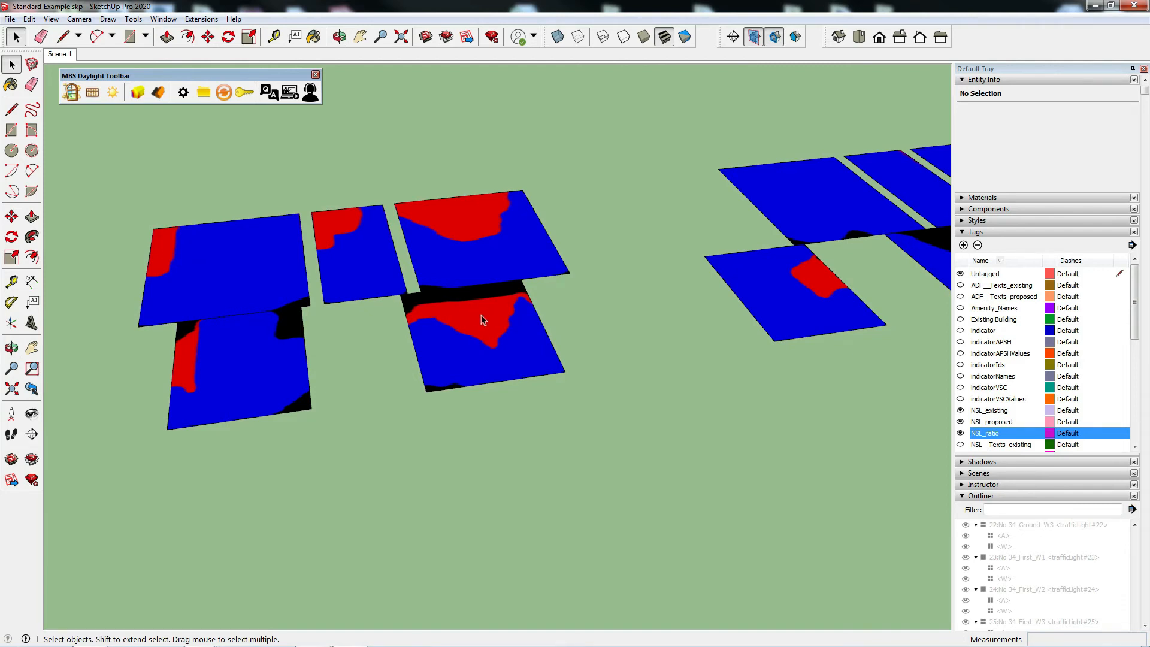
middle_drag(477, 313, 520, 286)
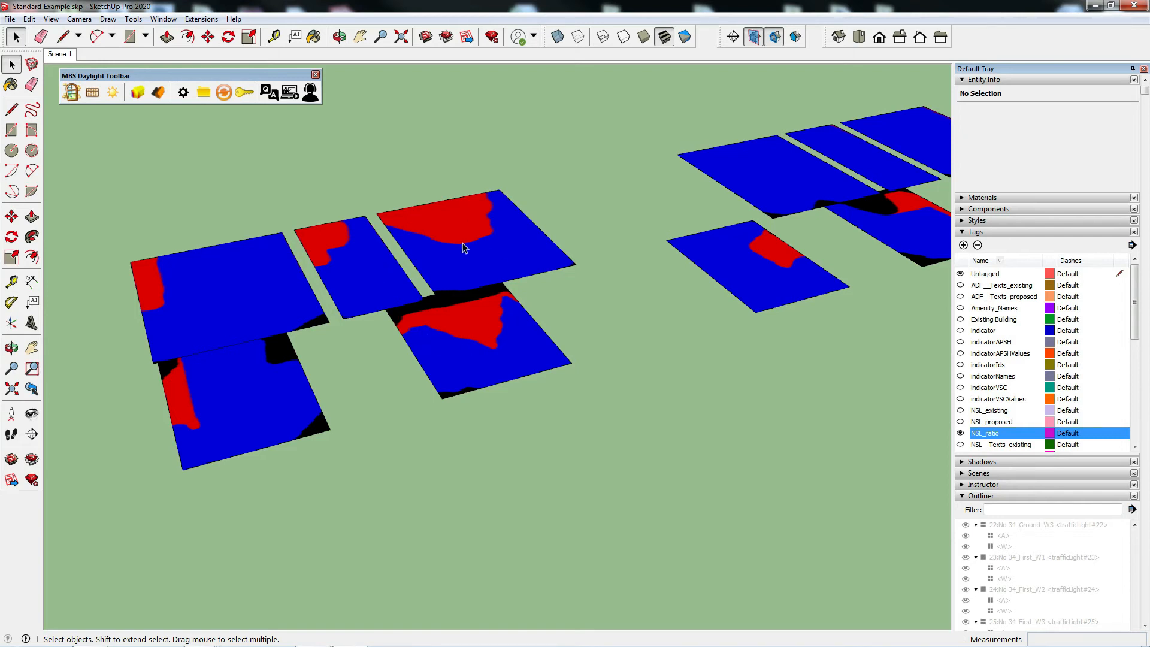
click(961, 433)
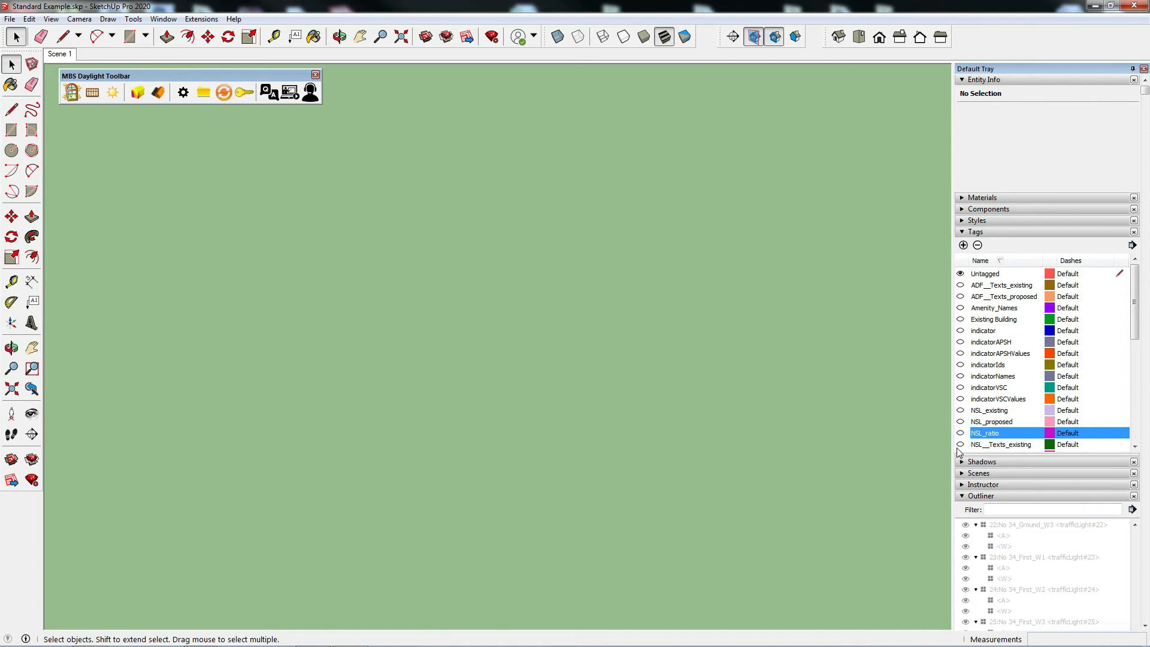
Show the NSL__Texts_existing, NSL__Texts_proposed and NSL__Texts_ratio tags to read the daylight distribution percentages of the rooms
click(960, 445)
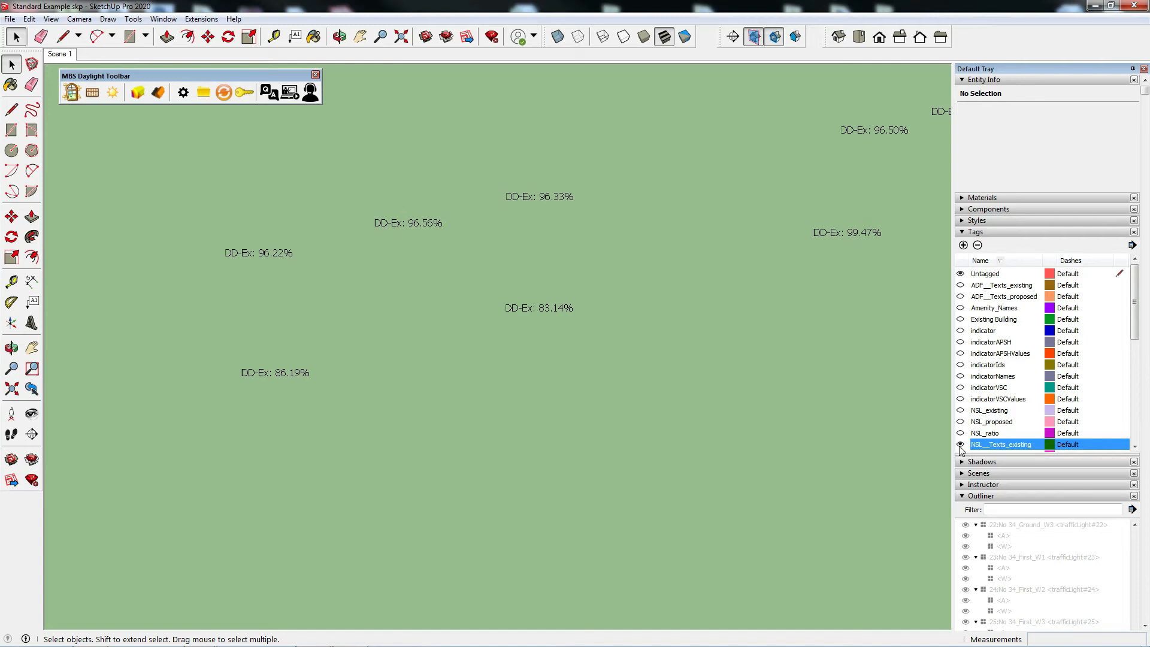
click(1135, 447)
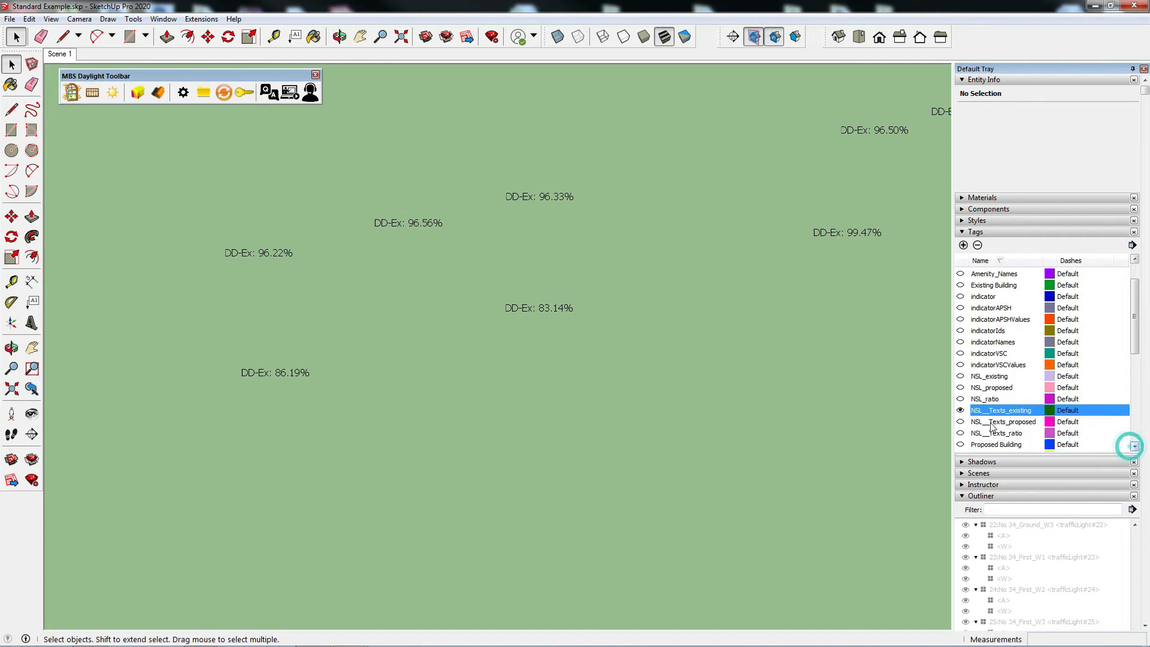
click(960, 421)
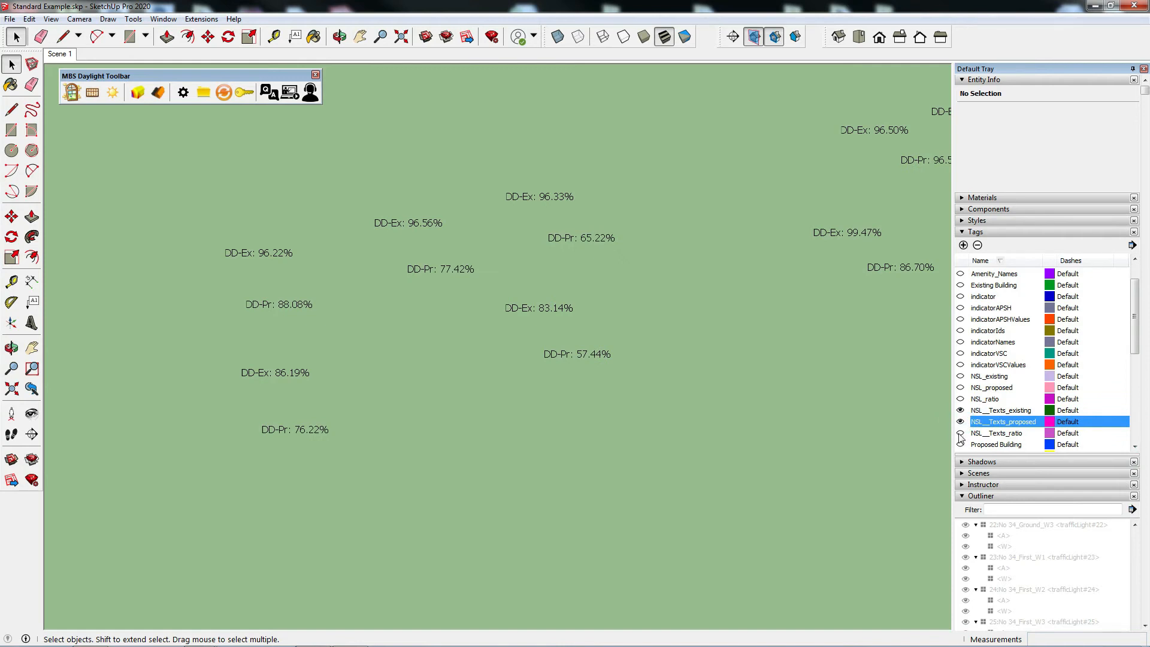
click(960, 433)
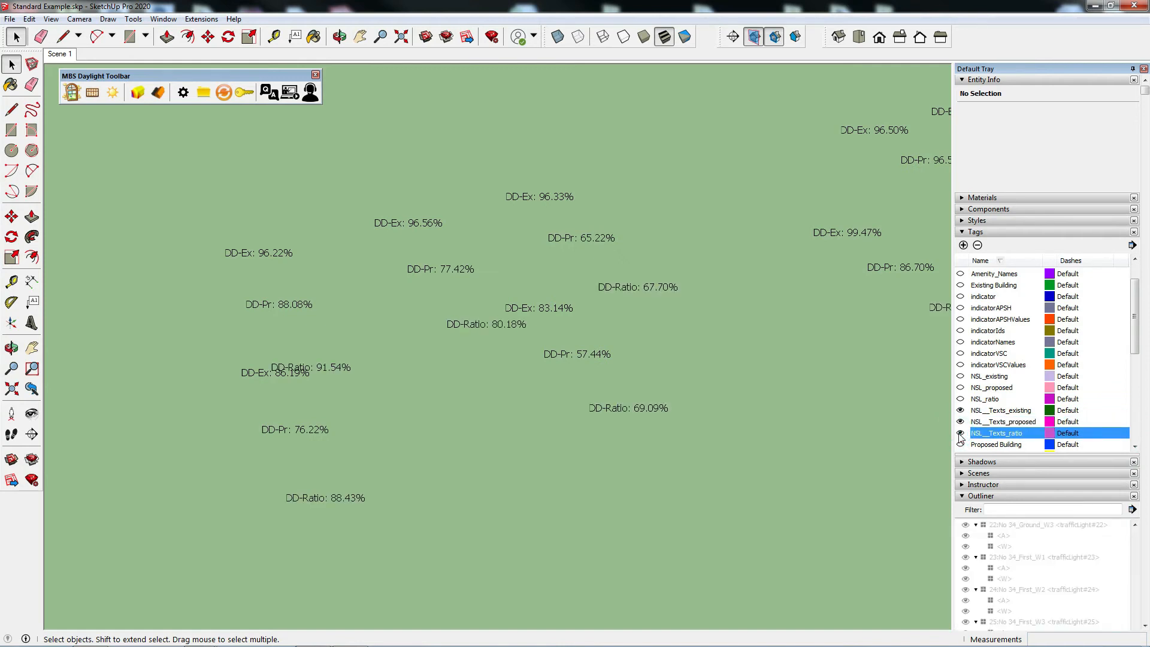
Hide the NSL__Texts_ratio, NSL__Texts_proposed and NSL__Texts_existing tags
click(960, 433)
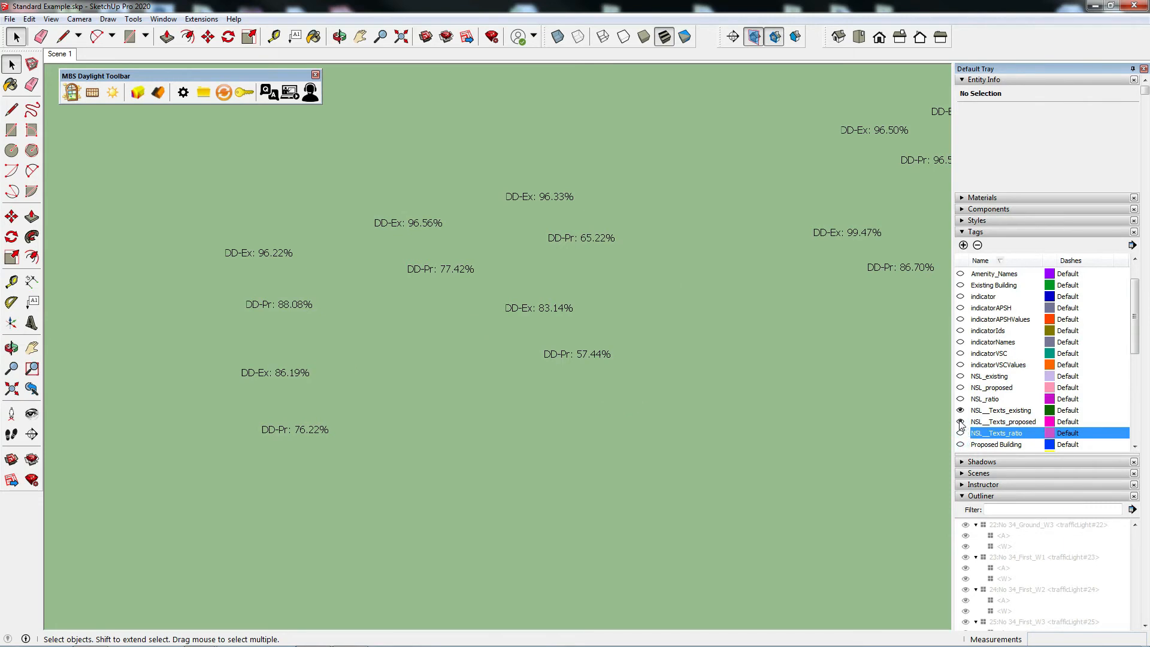
click(960, 422)
click(961, 411)
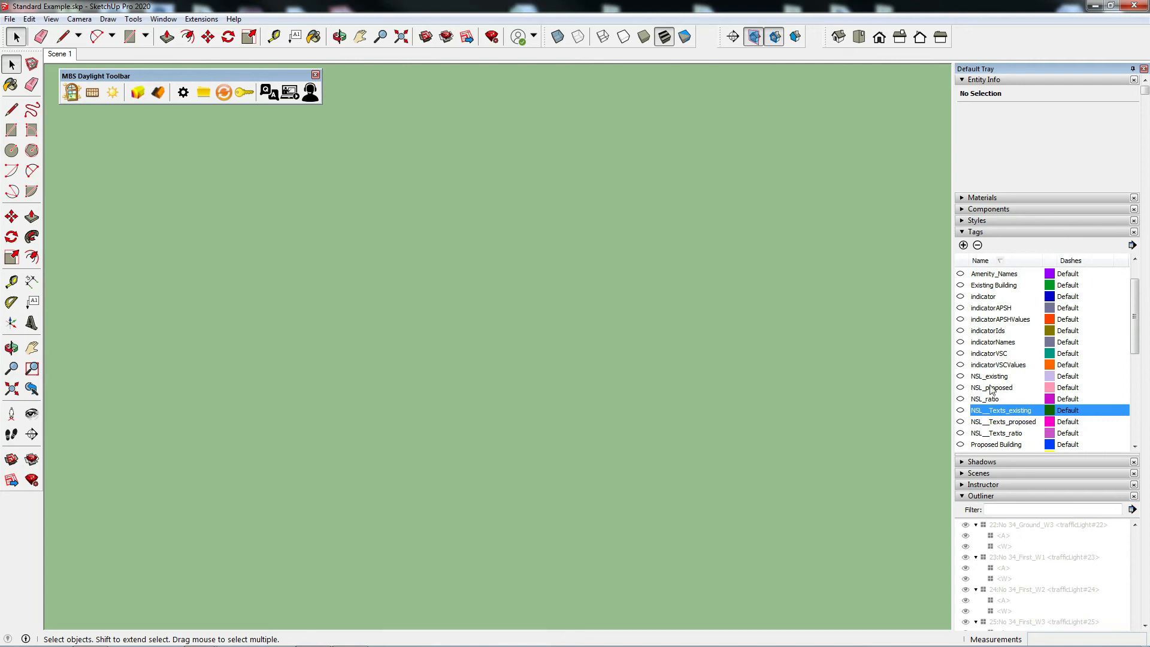
Show the ADF__Texts_existing and ADF__Texts_proposed tags to display the existing and proposed ADF values of the rooms
mouse_move(1135, 330)
mouse_down()
mouse_move(1136, 365)
mouse_move(1135, 307)
mouse_up()
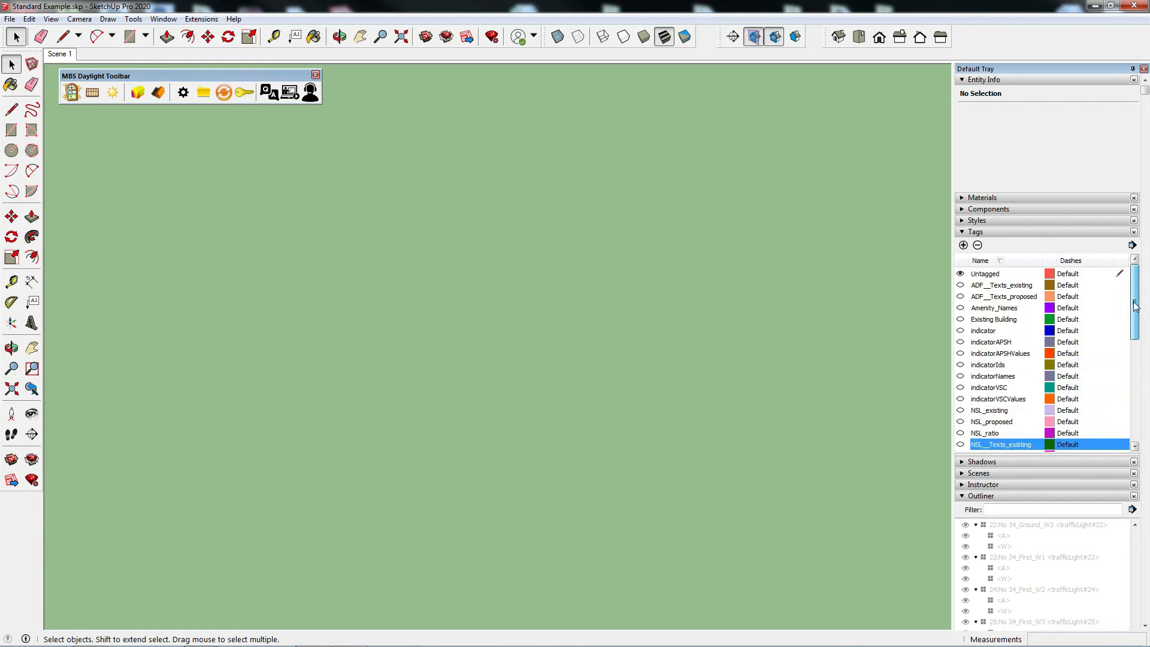
click(961, 285)
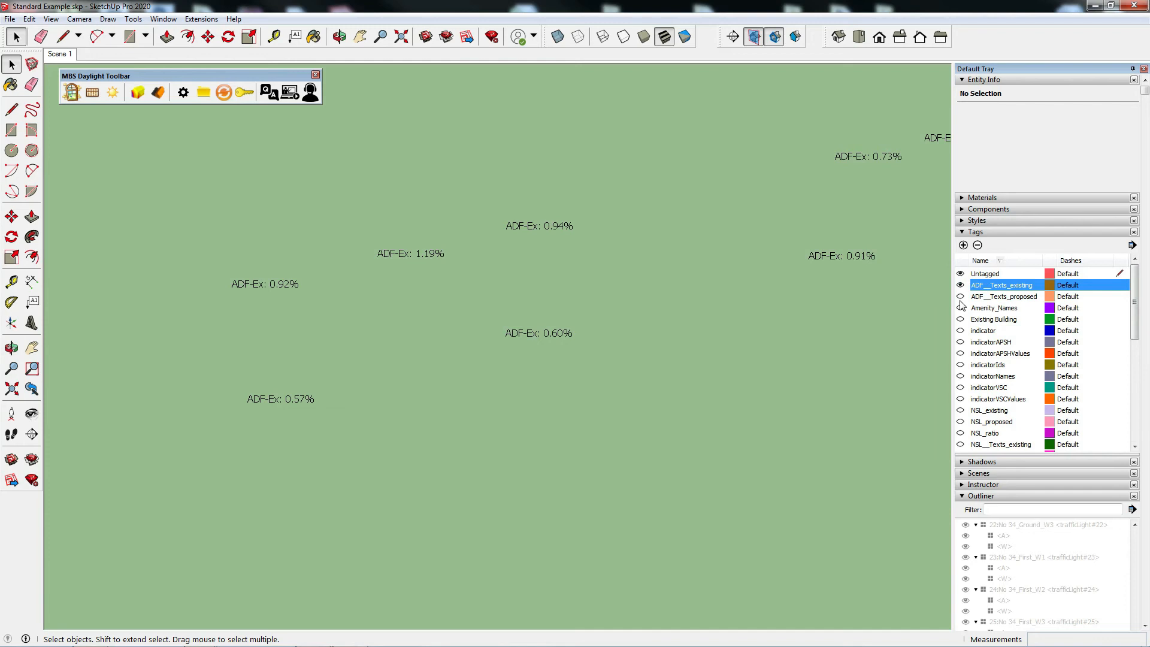
click(961, 296)
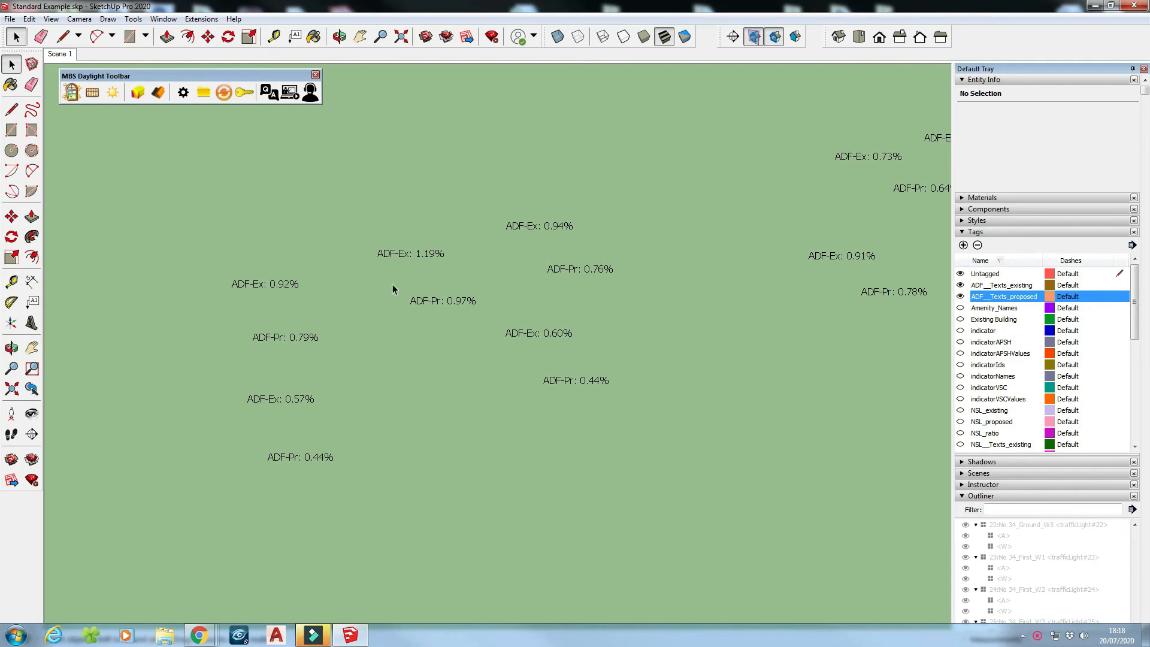
Open the project's Standard Example_Sketchup folder from the MBS Daylight tools and go to the VSC folder inside WaldramDiagrams
click(205, 95)
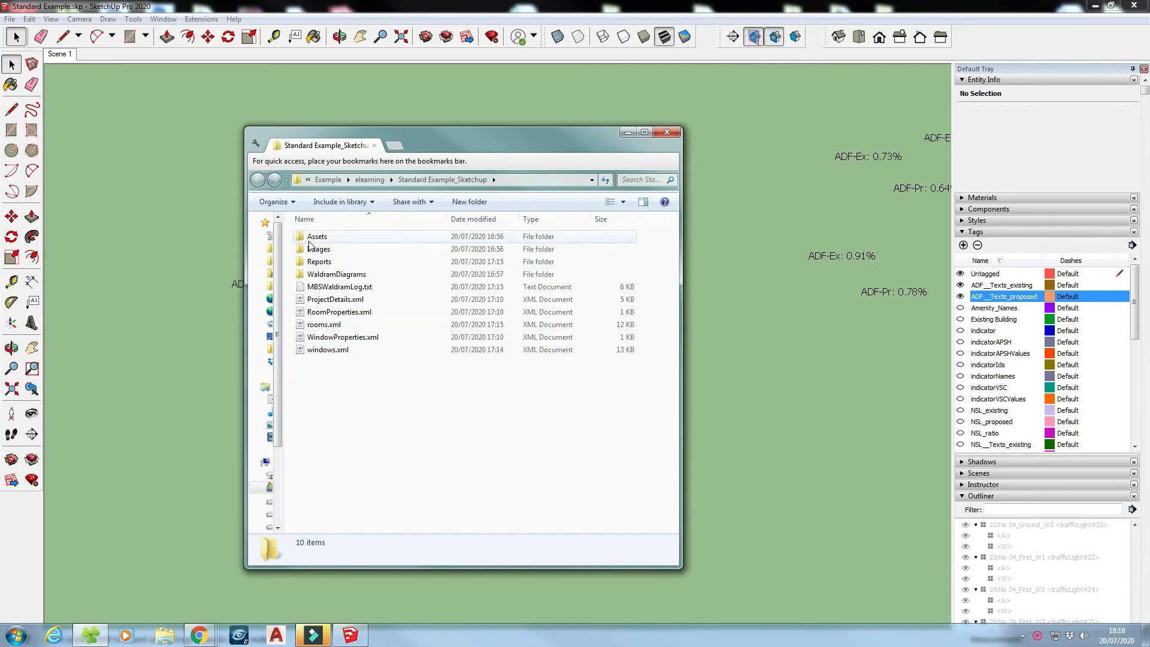
double_click(333, 274)
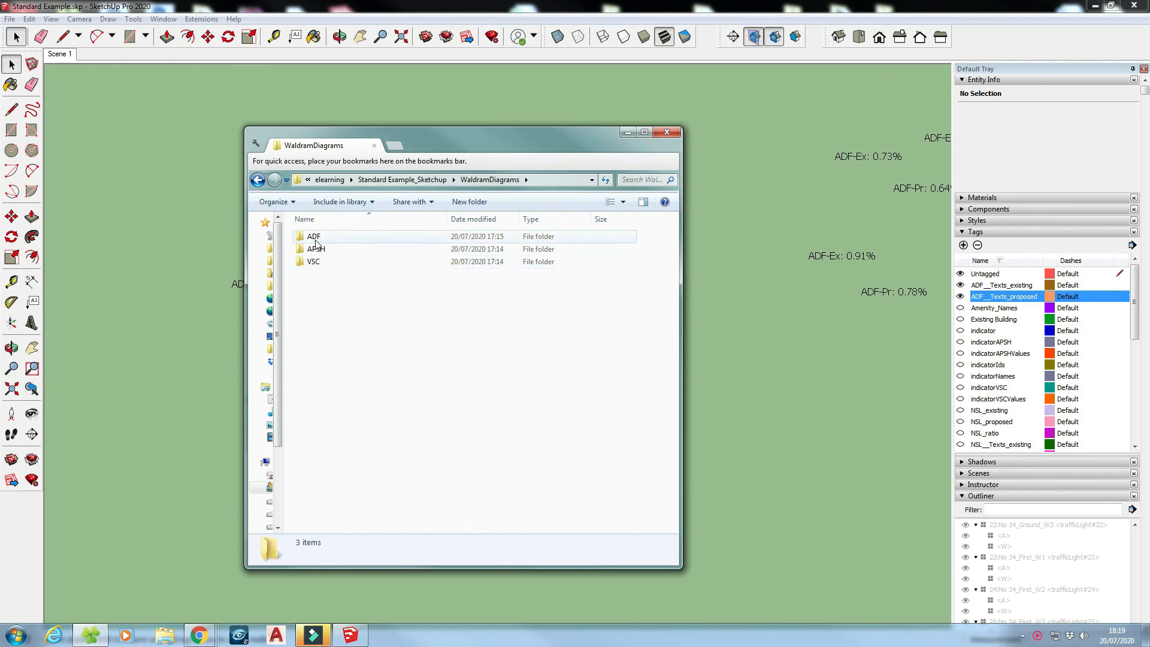
double_click(321, 262)
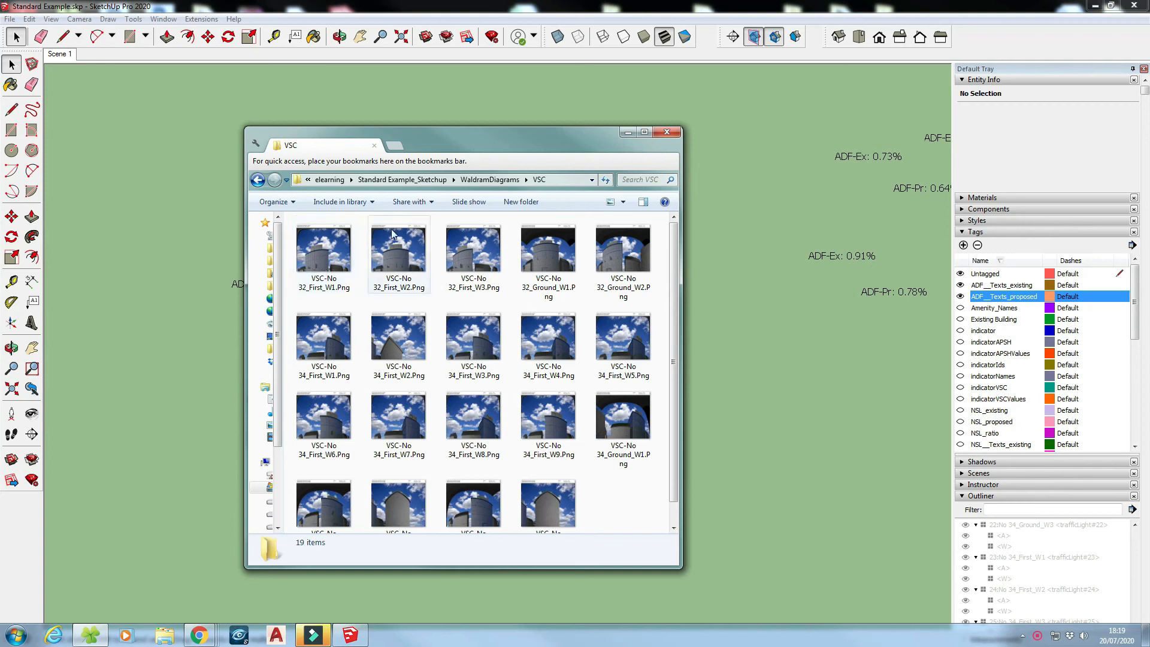
Review the VSC Waldram diagrams from No 32_First_W2 through No 34_First_W1 and close the image viewer
double_click(400, 252)
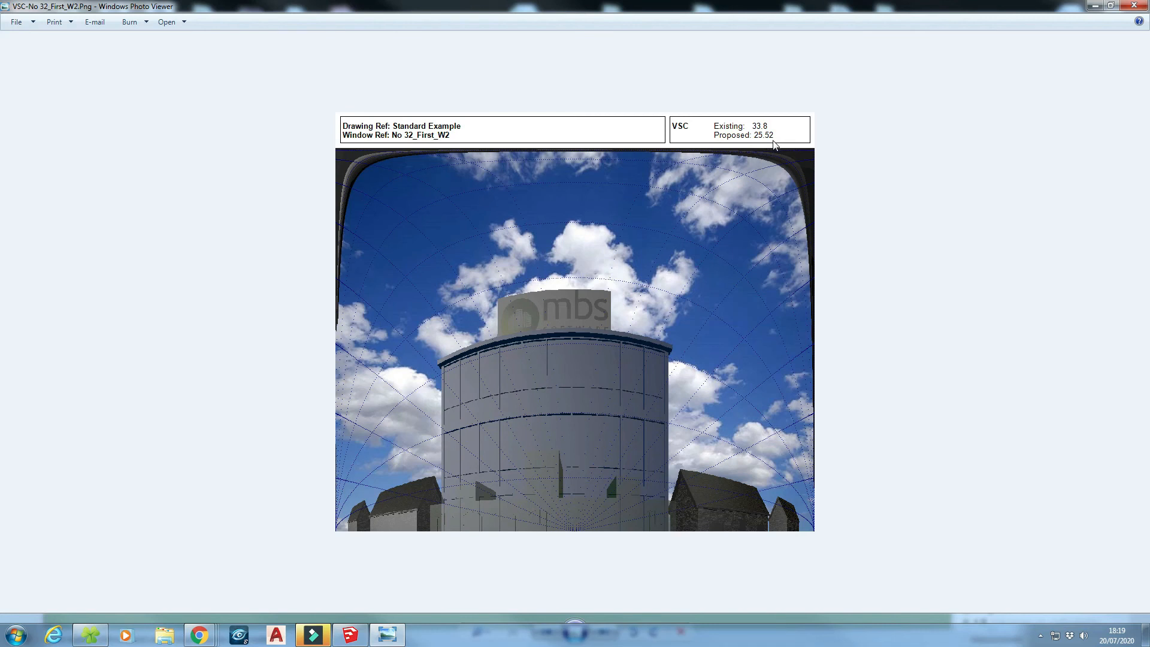
key(Right)
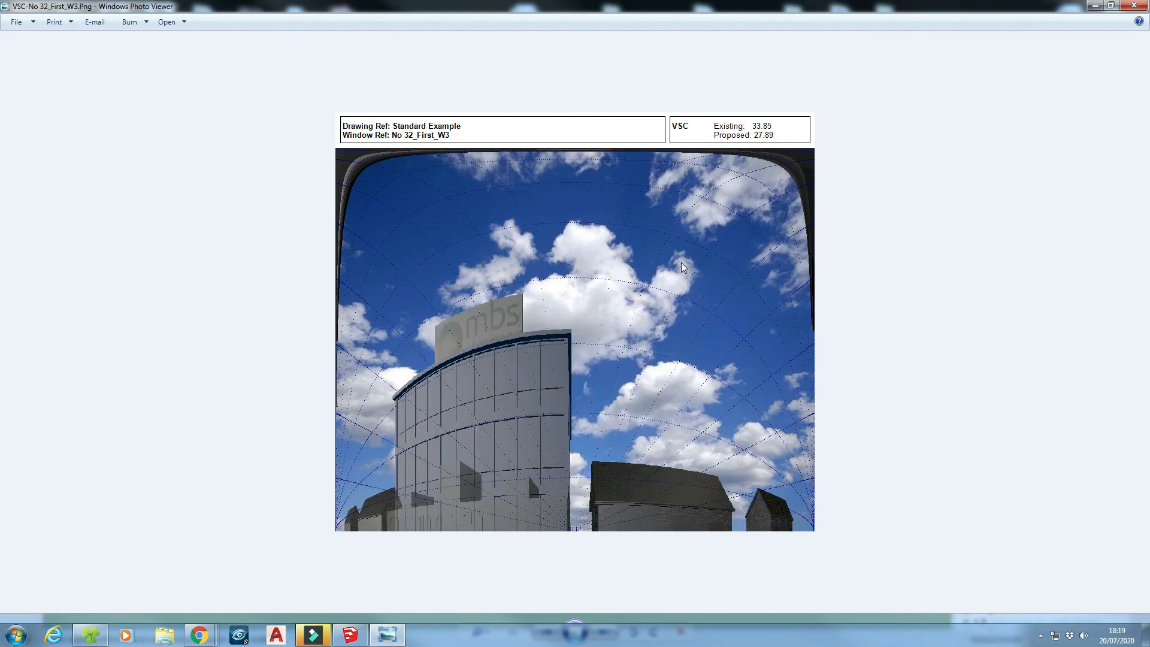
key(Right)
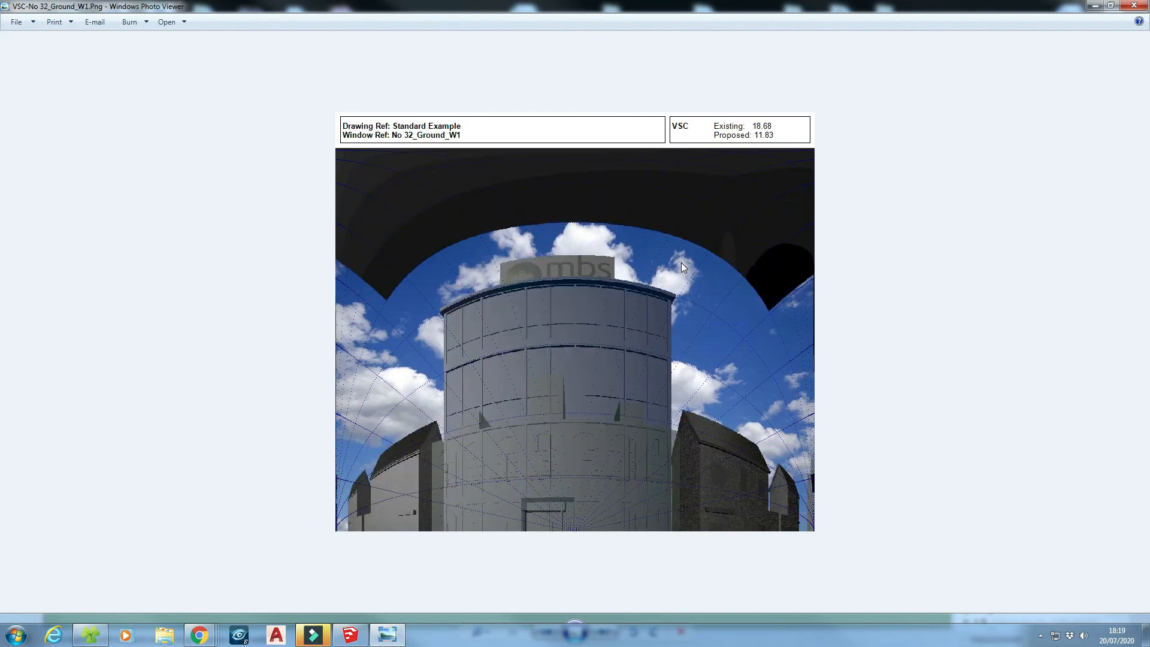
key(Right)
key(Right)
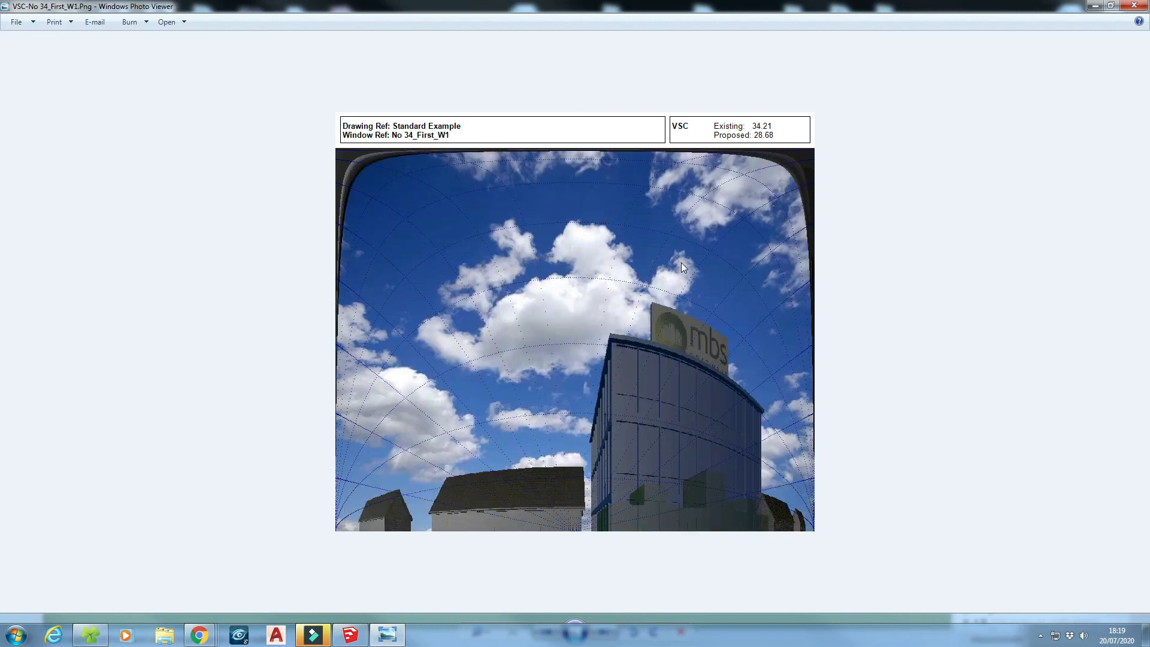
click(1134, 6)
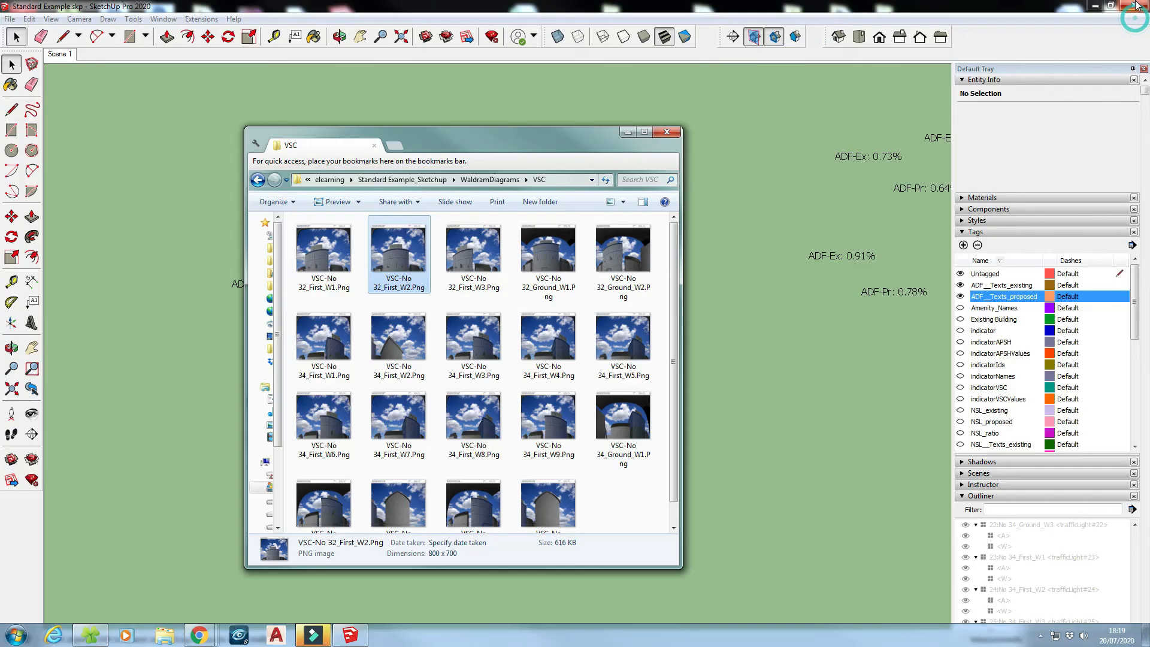
Open the APSH folder in WaldramDiagrams, review the diagrams from No 32_First_W1 through No 34_First_W1, and close the image viewer
click(498, 180)
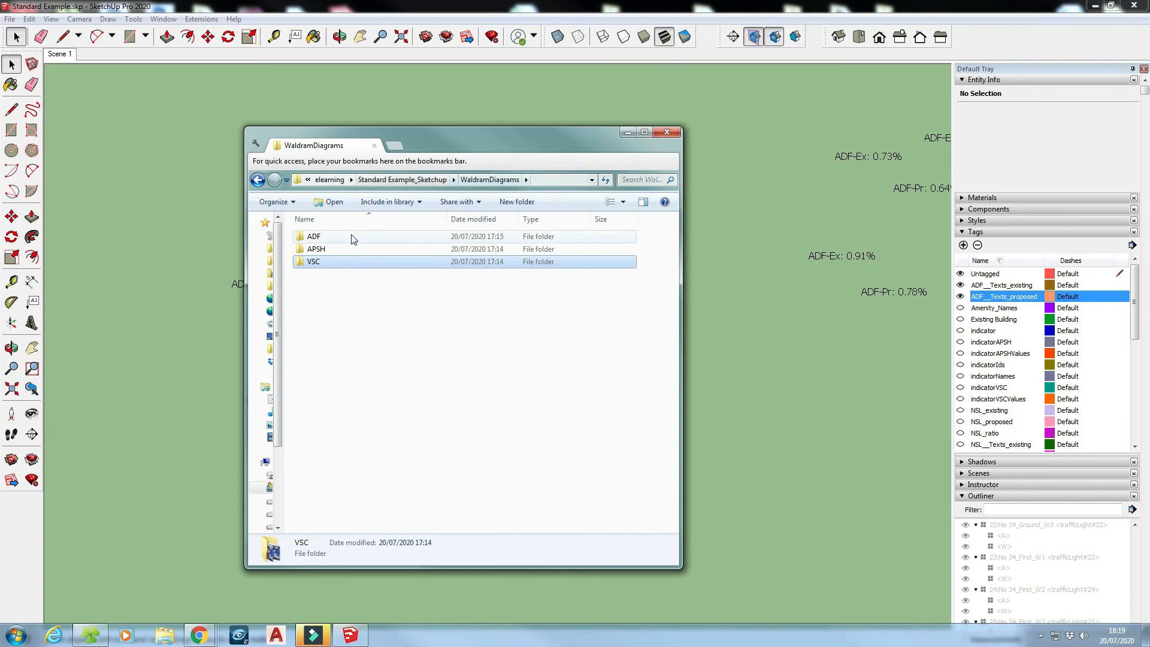
double_click(316, 249)
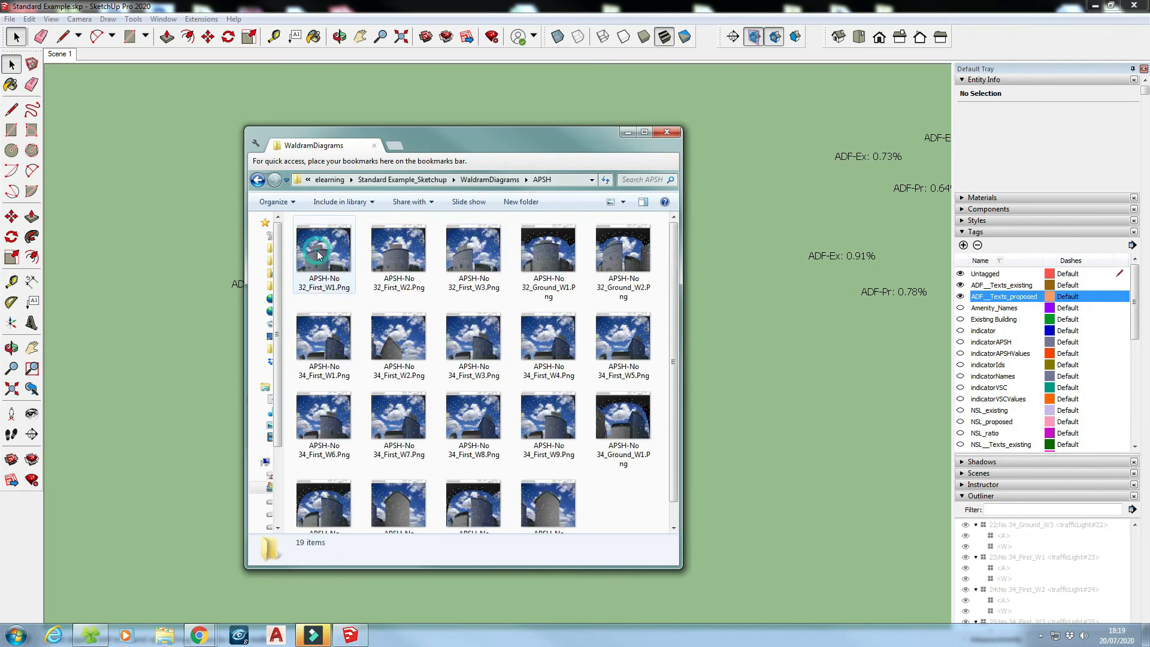
click(306, 264)
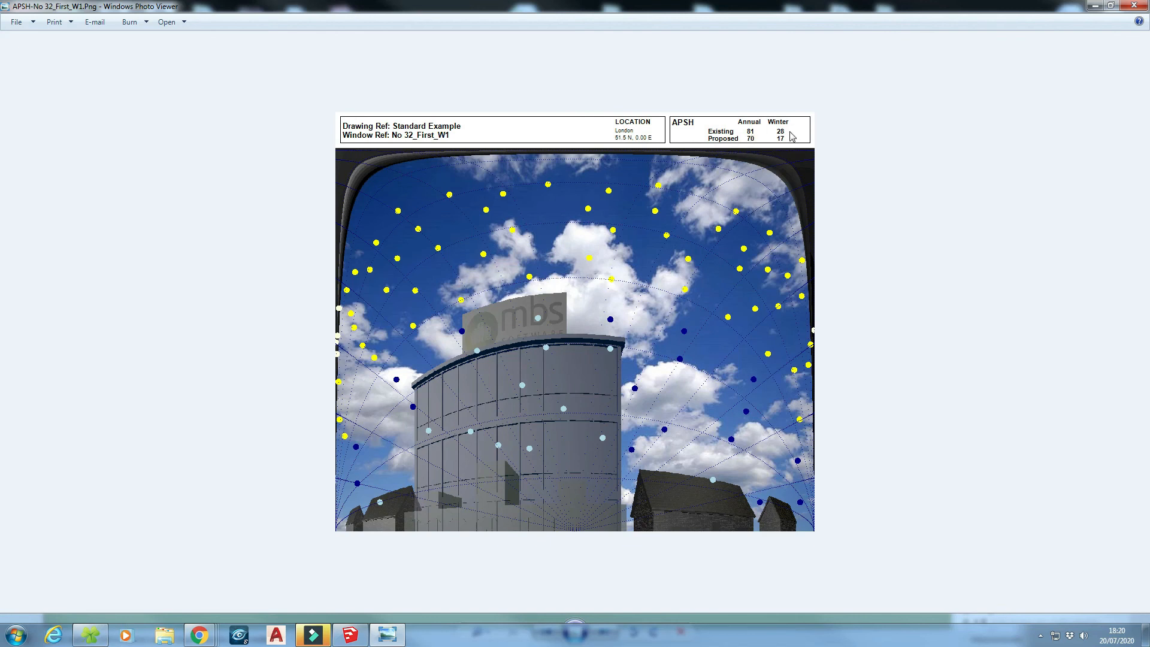
key(Right)
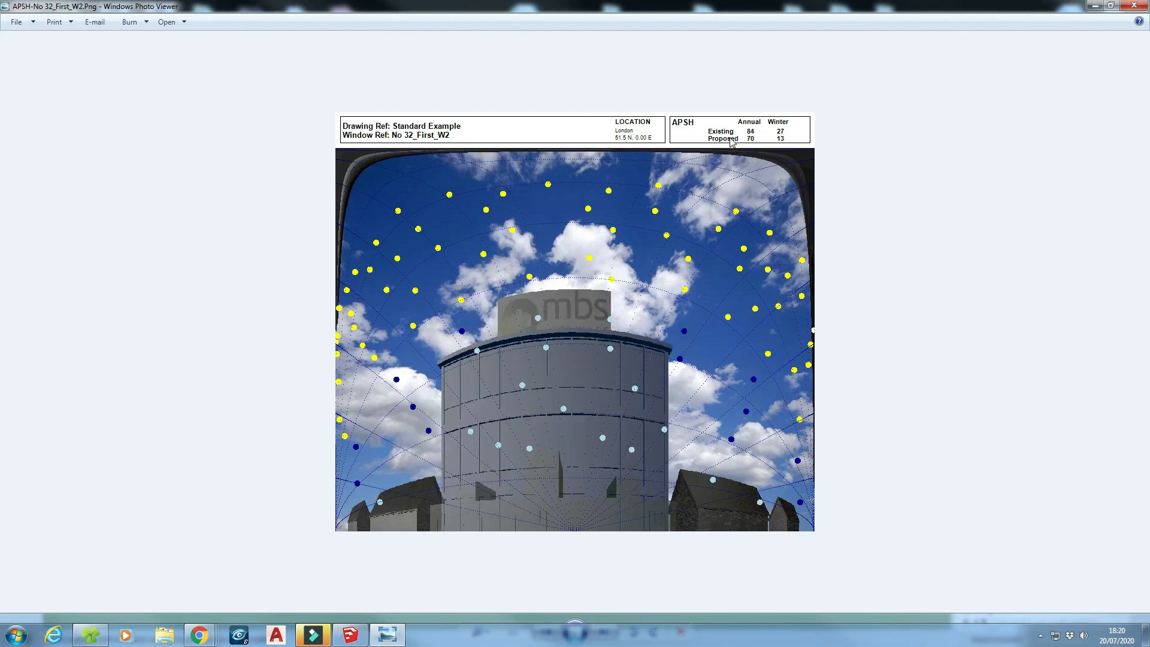
key(Right)
key(Right)
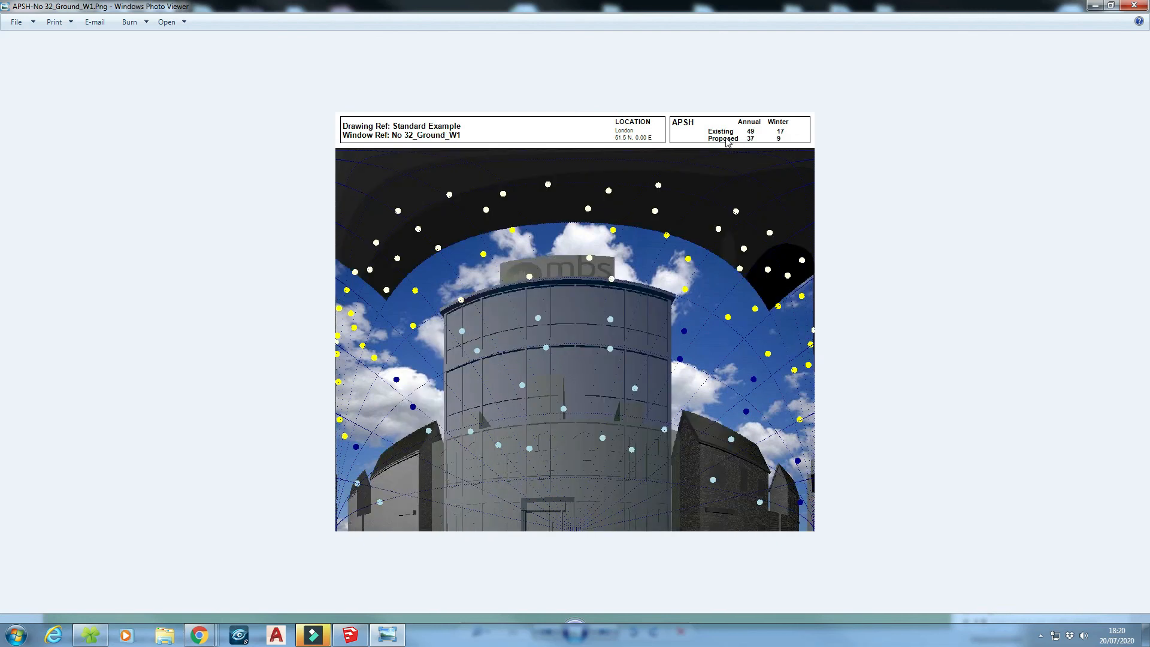
key(Right)
key(Right)
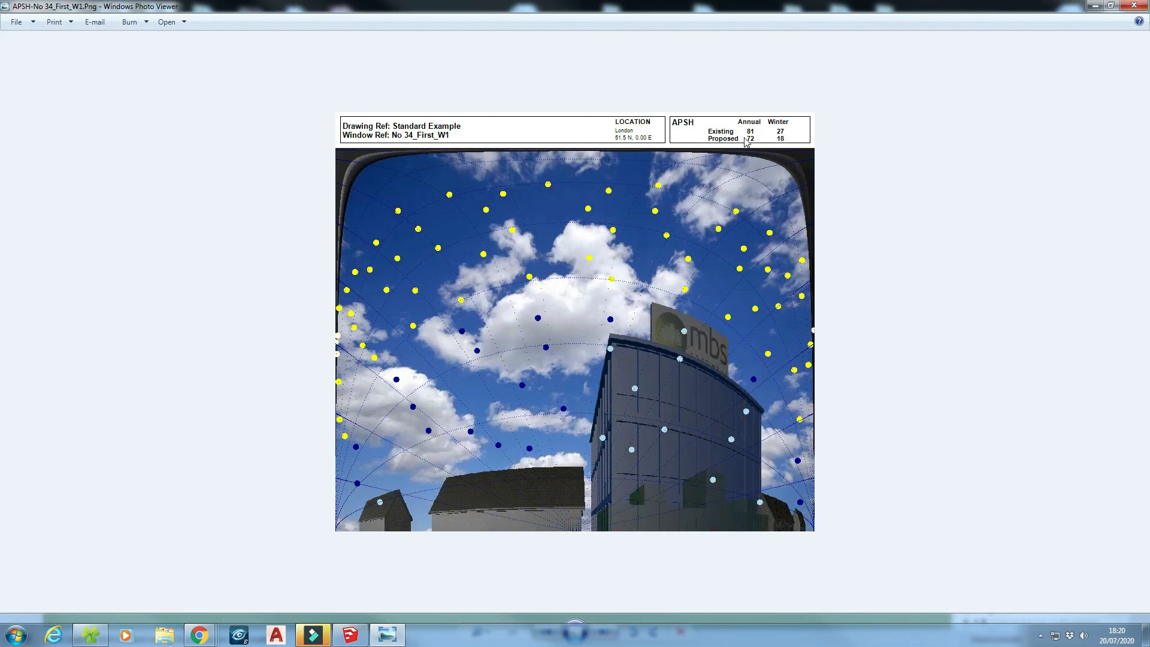
click(1135, 5)
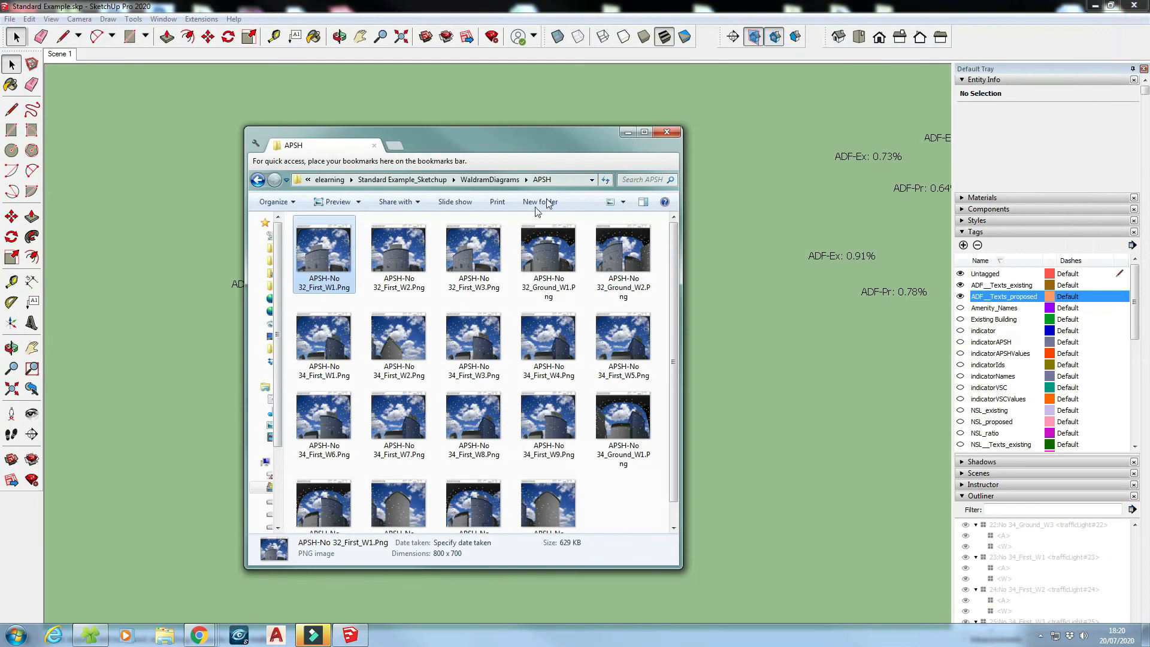
Open the ADF folder in WaldramDiagrams, review the diagrams for No 32_First_W1 through No 32_First_W3, and close the image viewer
click(489, 180)
double_click(315, 238)
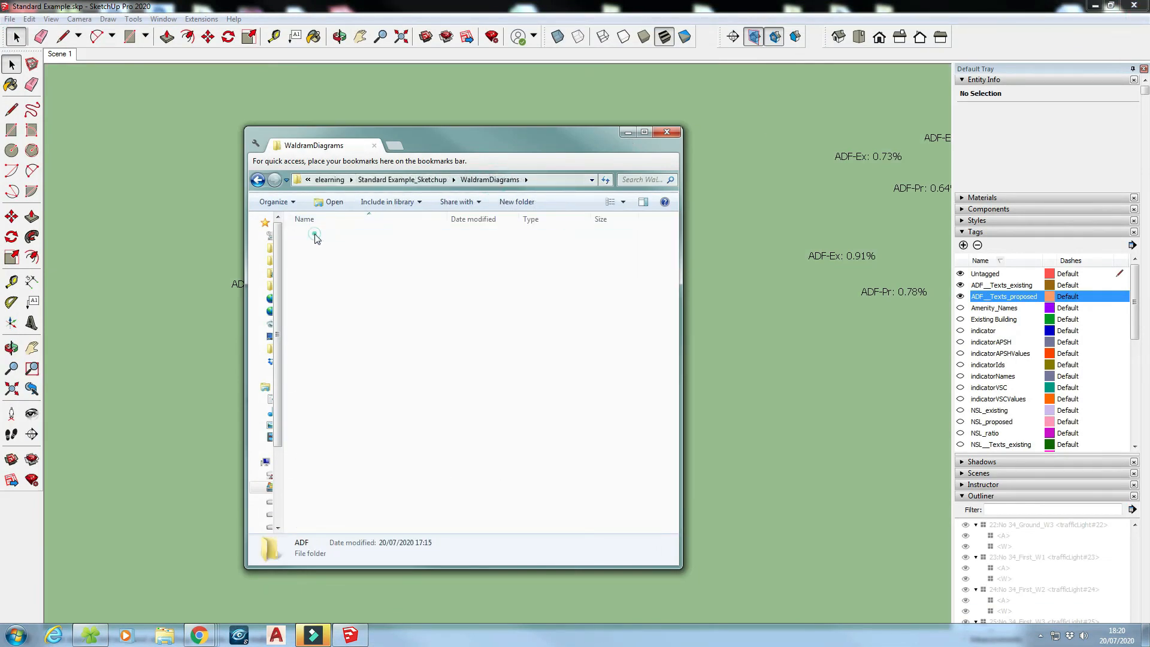
double_click(319, 255)
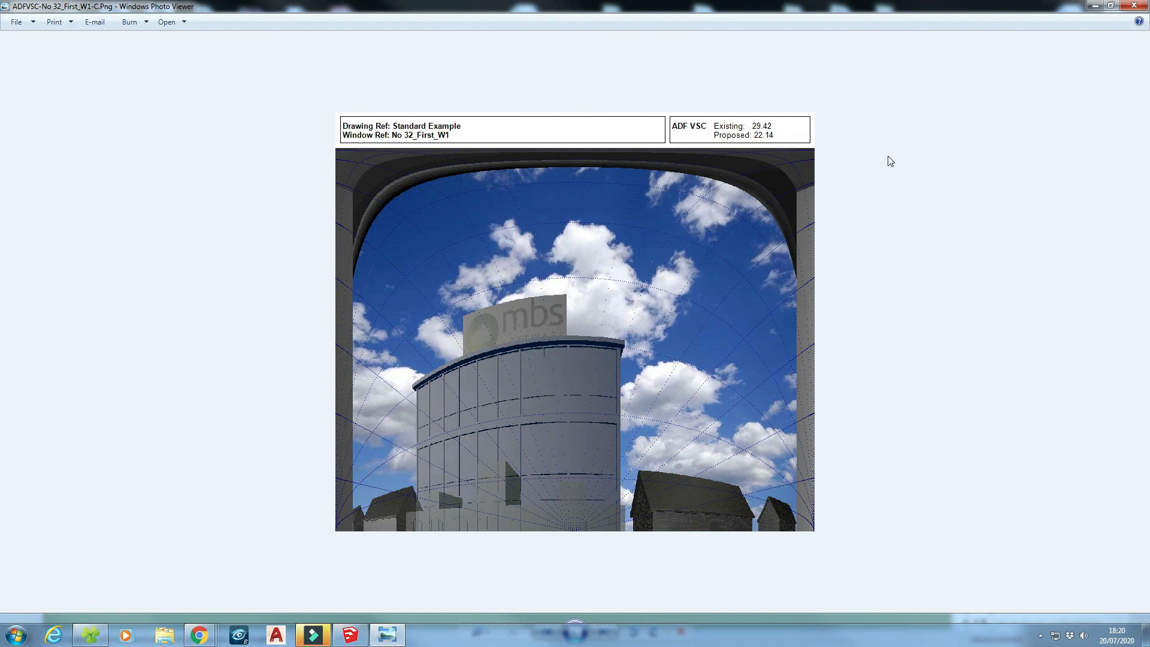
key(Right)
key(Right)
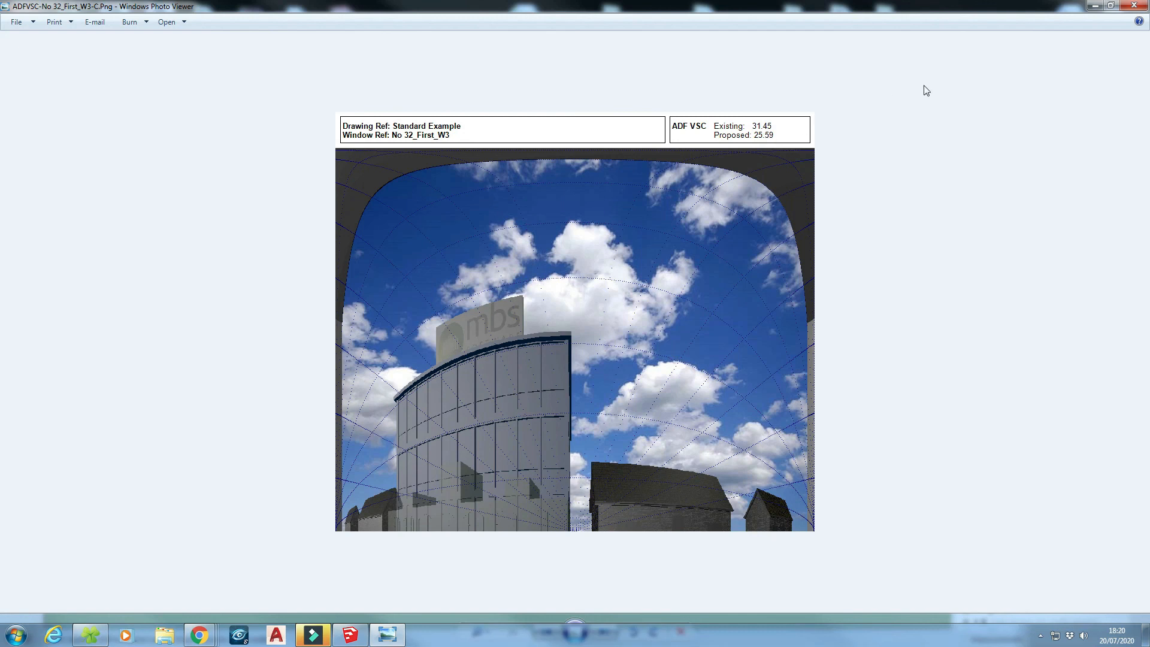
click(1132, 6)
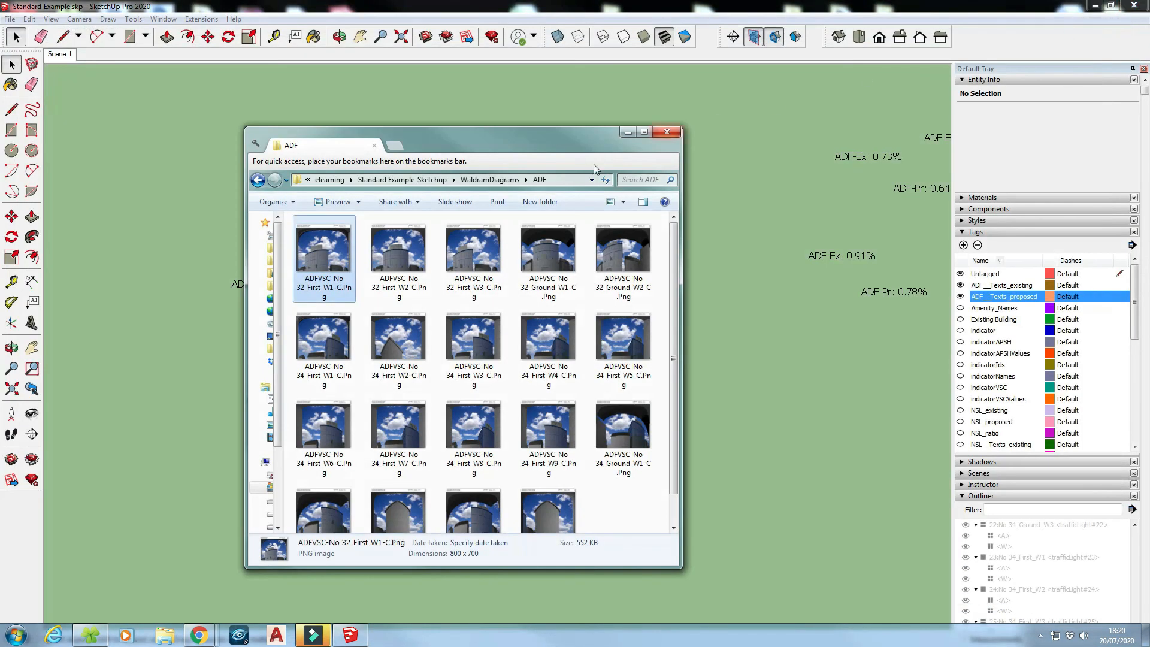
Open VSC-Standard Example.csv from the project's Reports folder in Excel, fit the Window Id column, review the results and close without saving
click(431, 182)
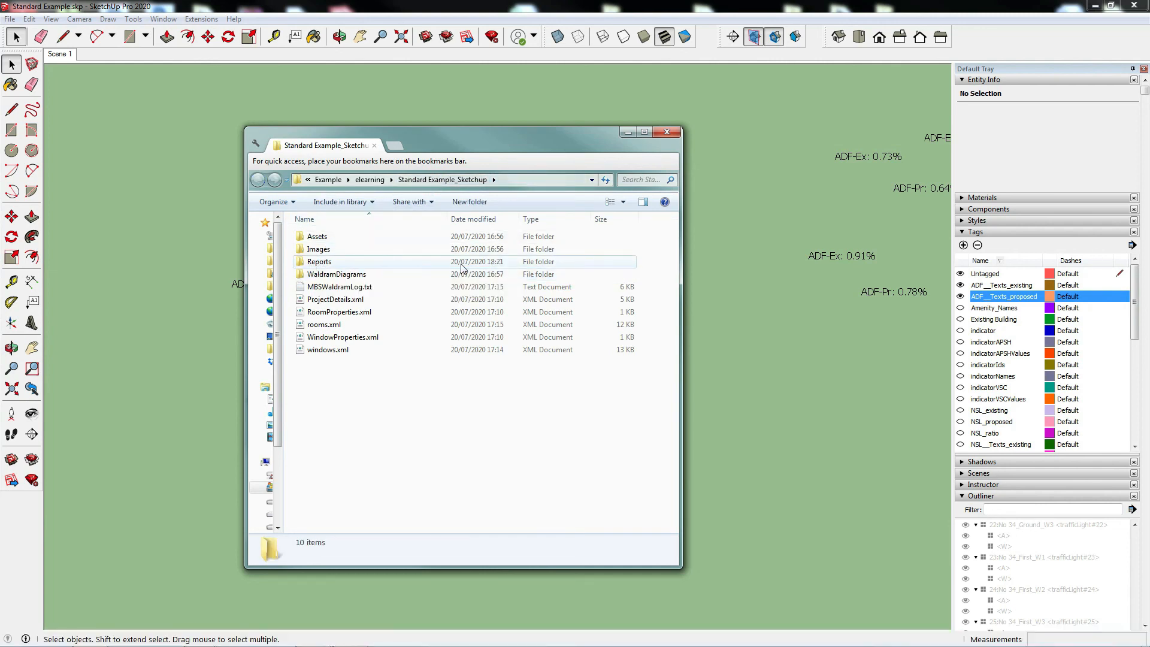
double_click(309, 264)
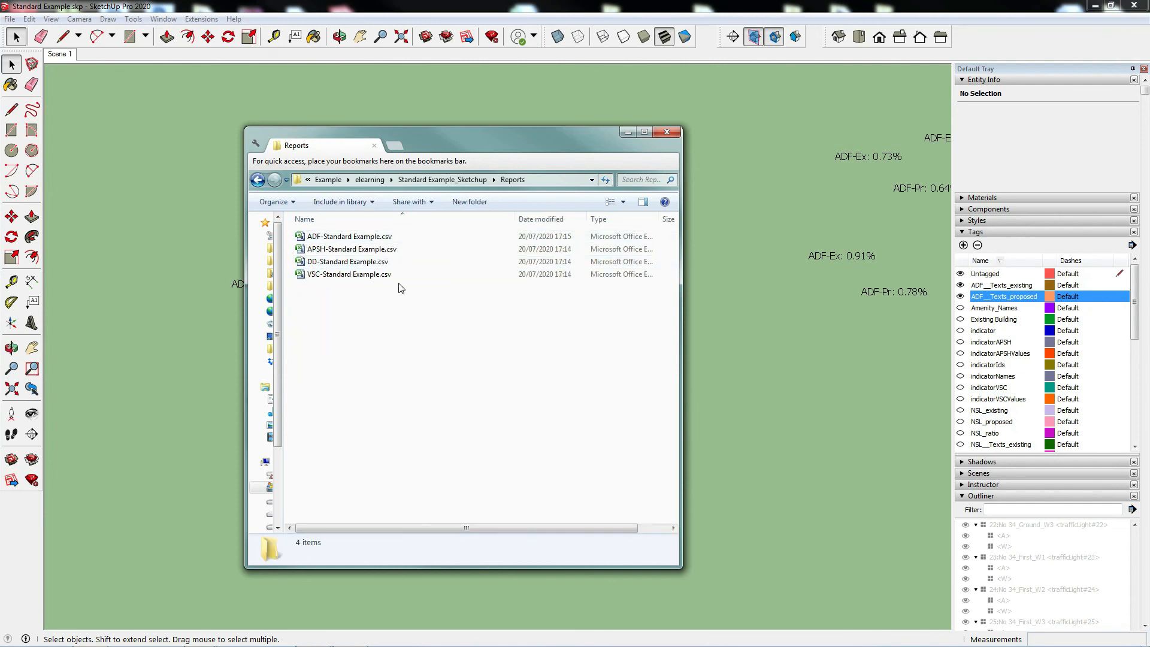
double_click(348, 276)
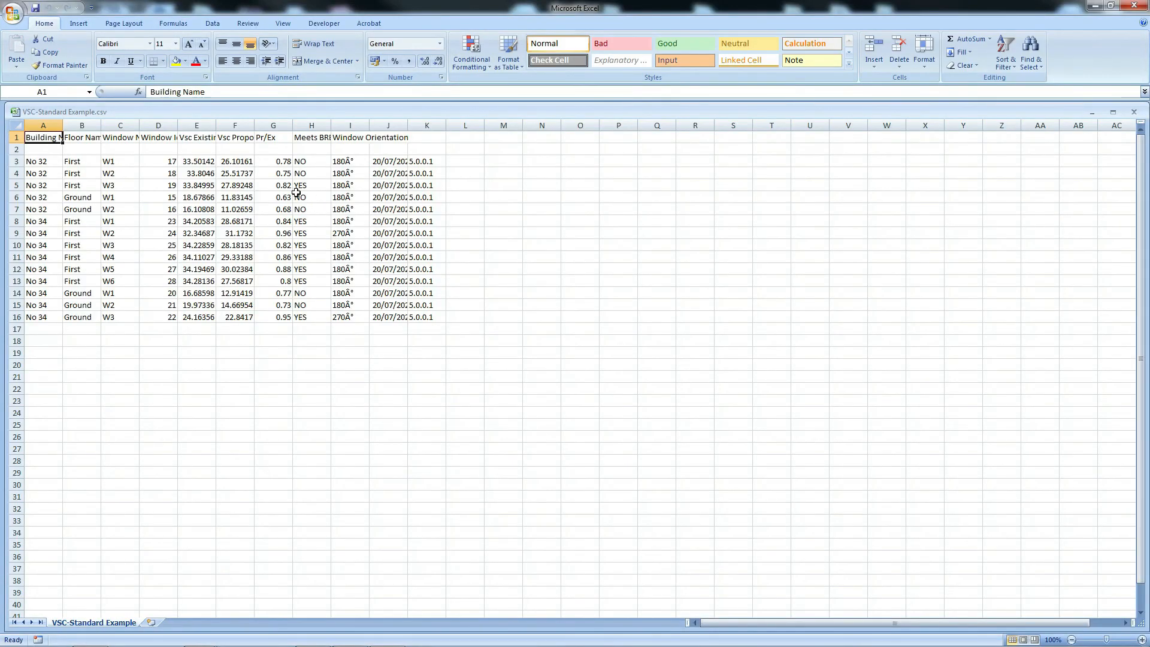
double_click(179, 125)
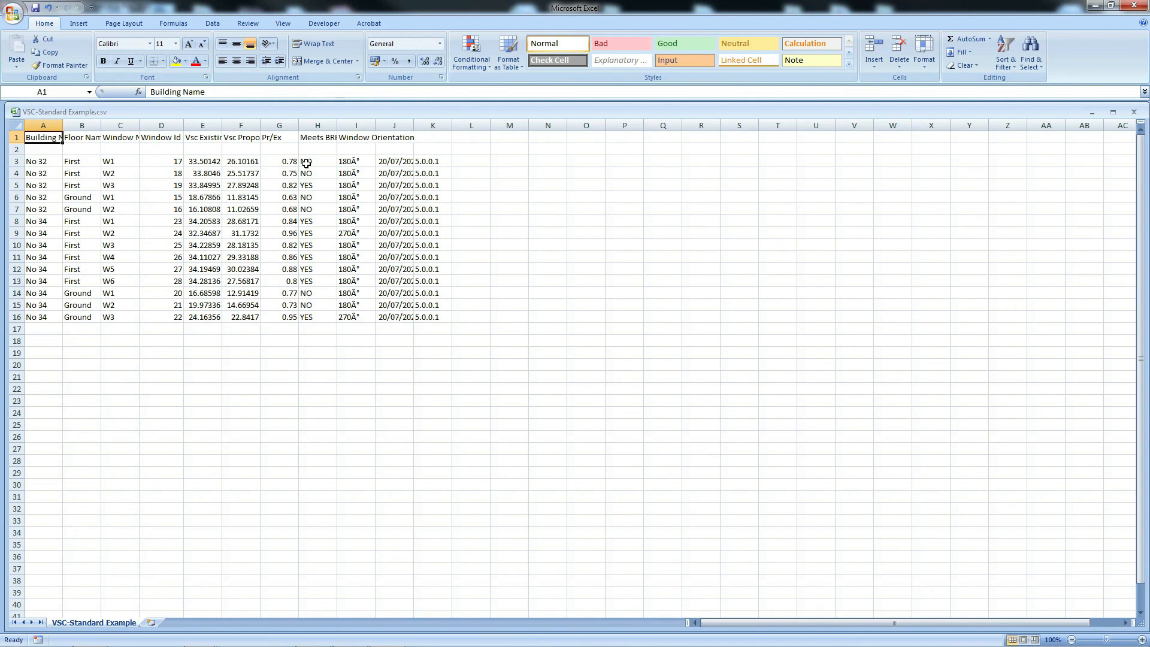
click(1142, 6)
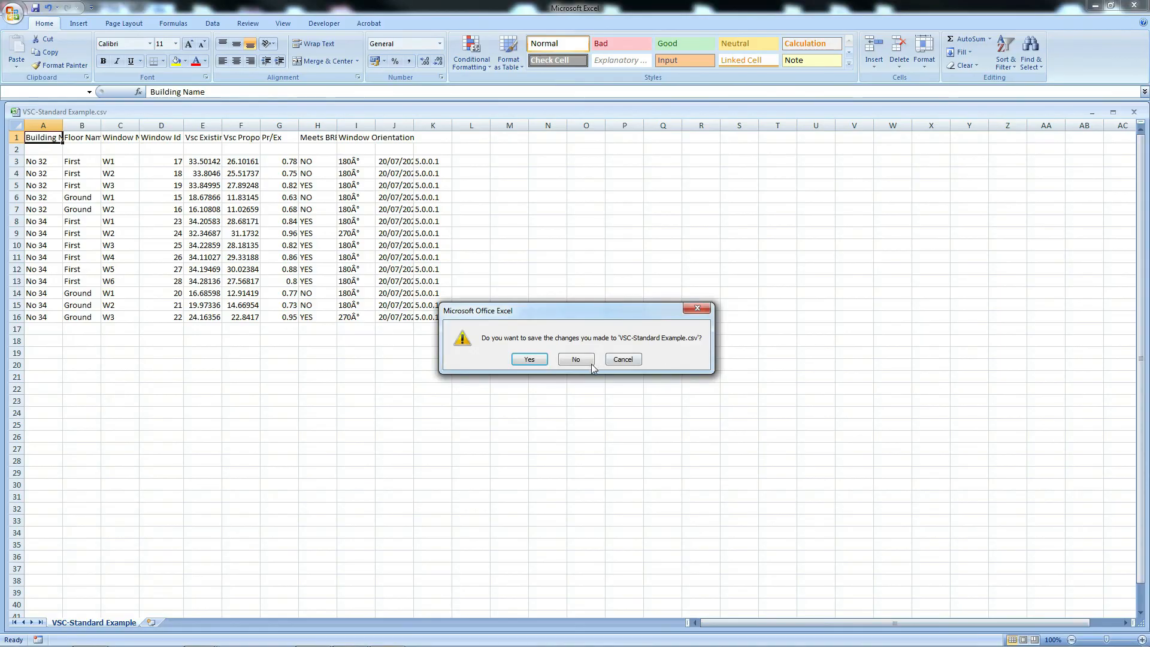
click(593, 364)
Open ADF-Standard Example.csv from the Reports folder, review the room results and close Excel
double_click(325, 237)
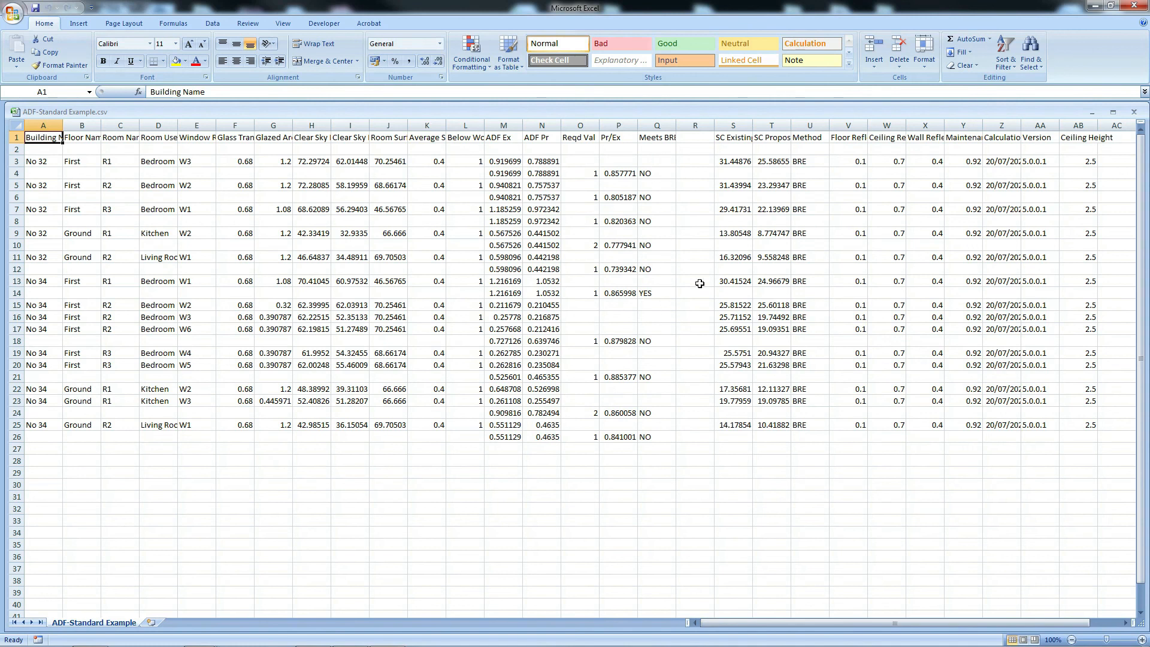
click(1142, 5)
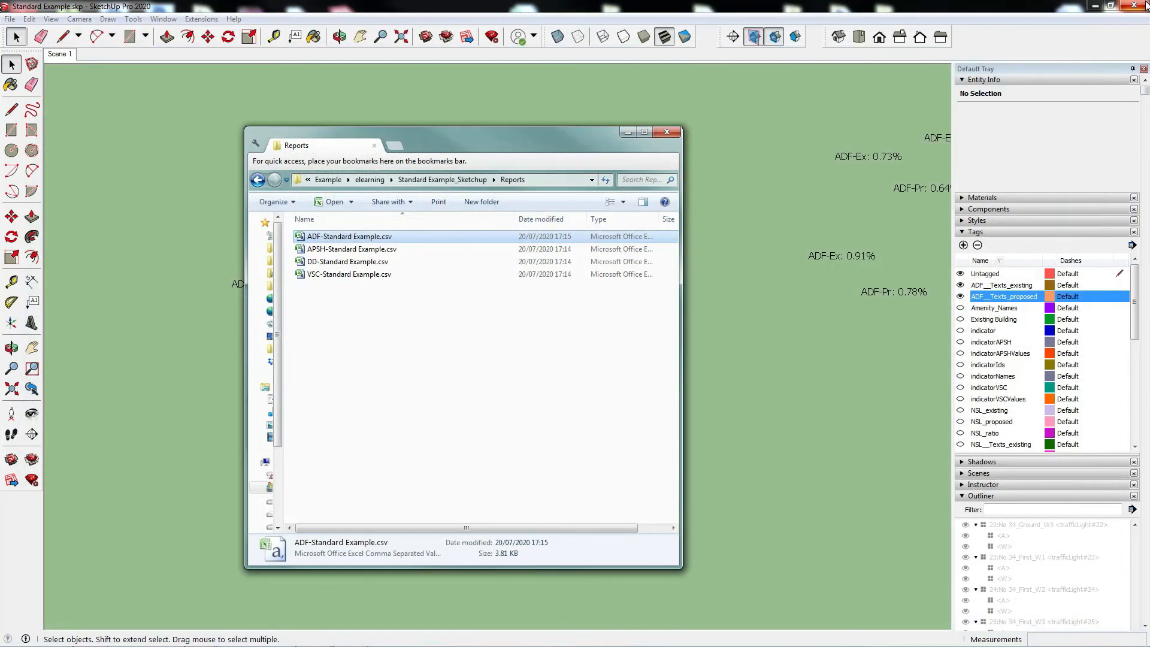
click(366, 349)
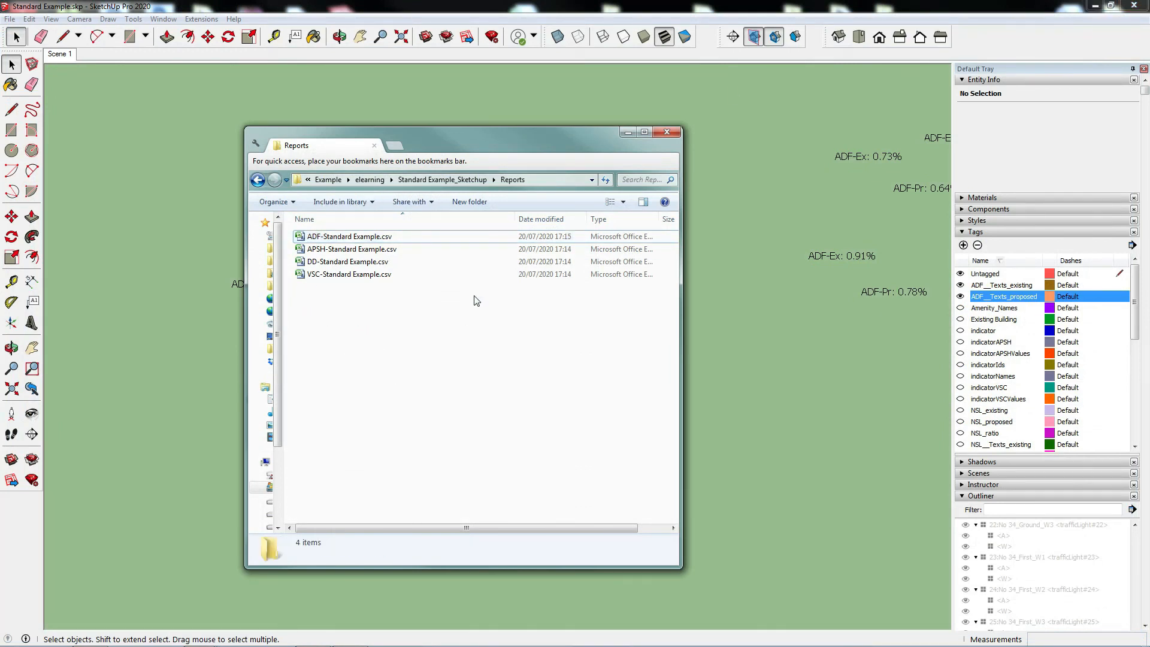